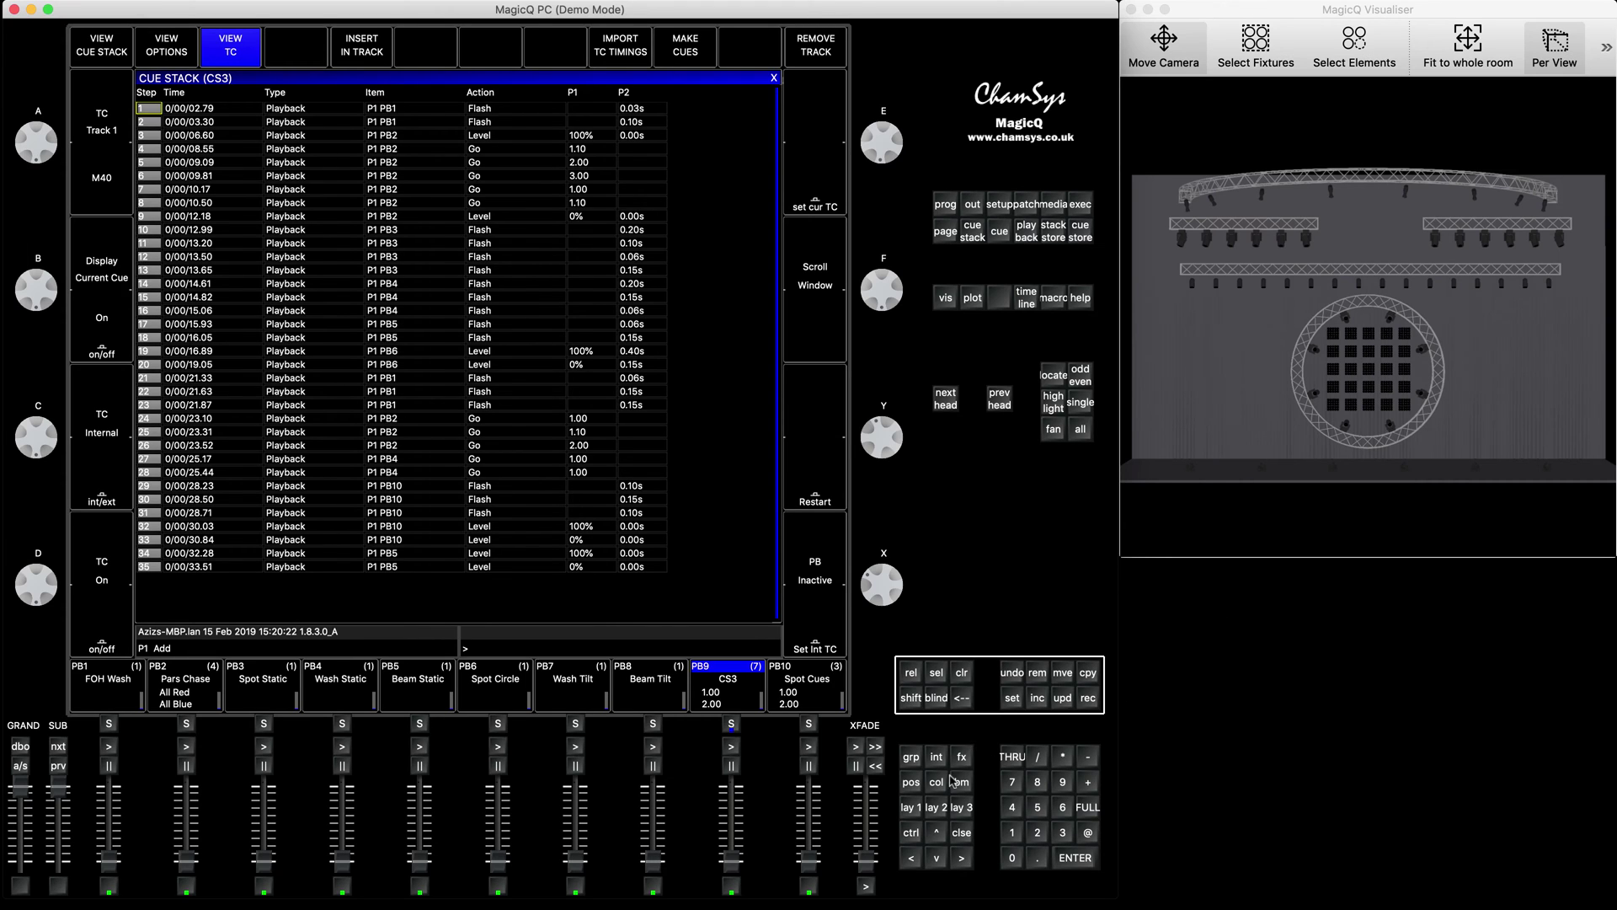
Bring the REAPER MTC_Test project window up in front of MagicQ's CS3 cue stack.
drag(969, 749, 886, 38)
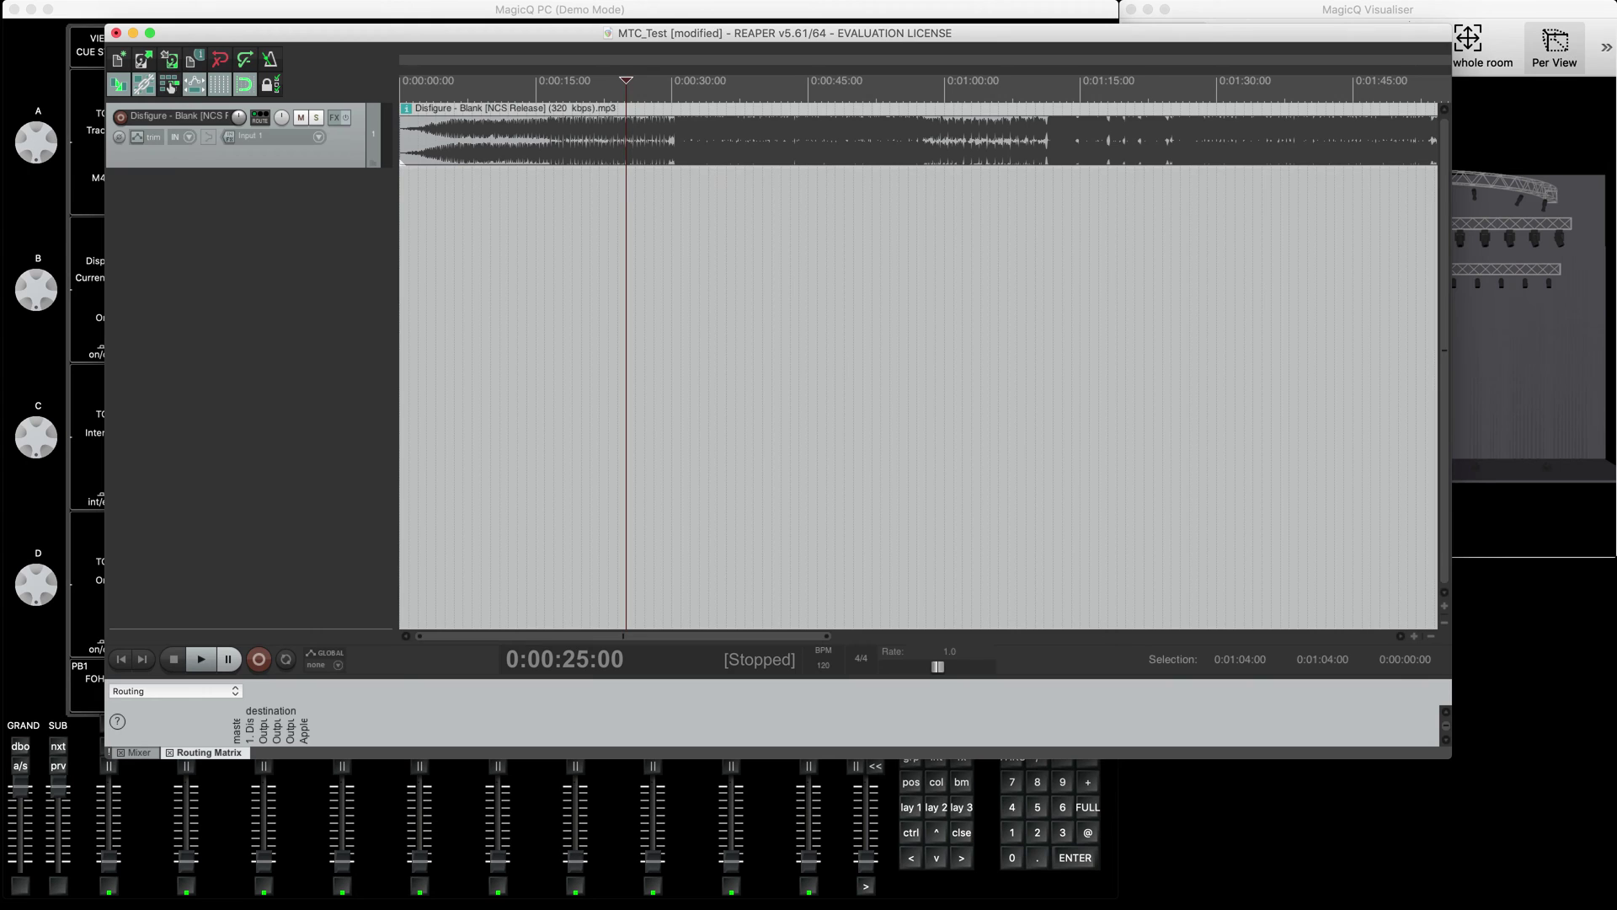
click(73, 5)
click(74, 10)
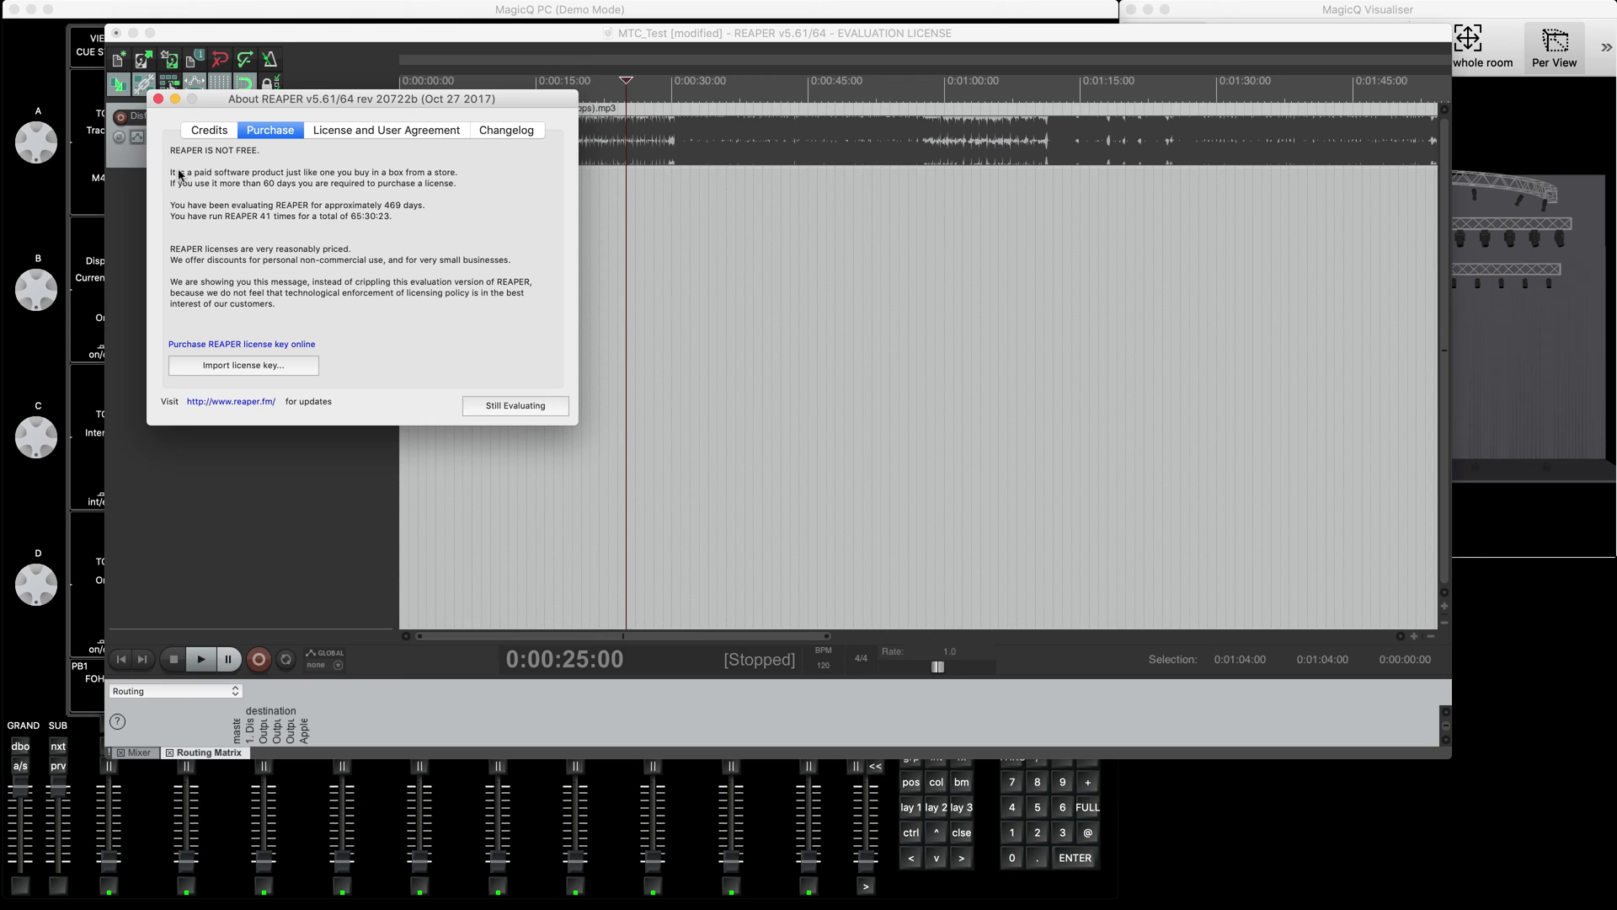
click(158, 100)
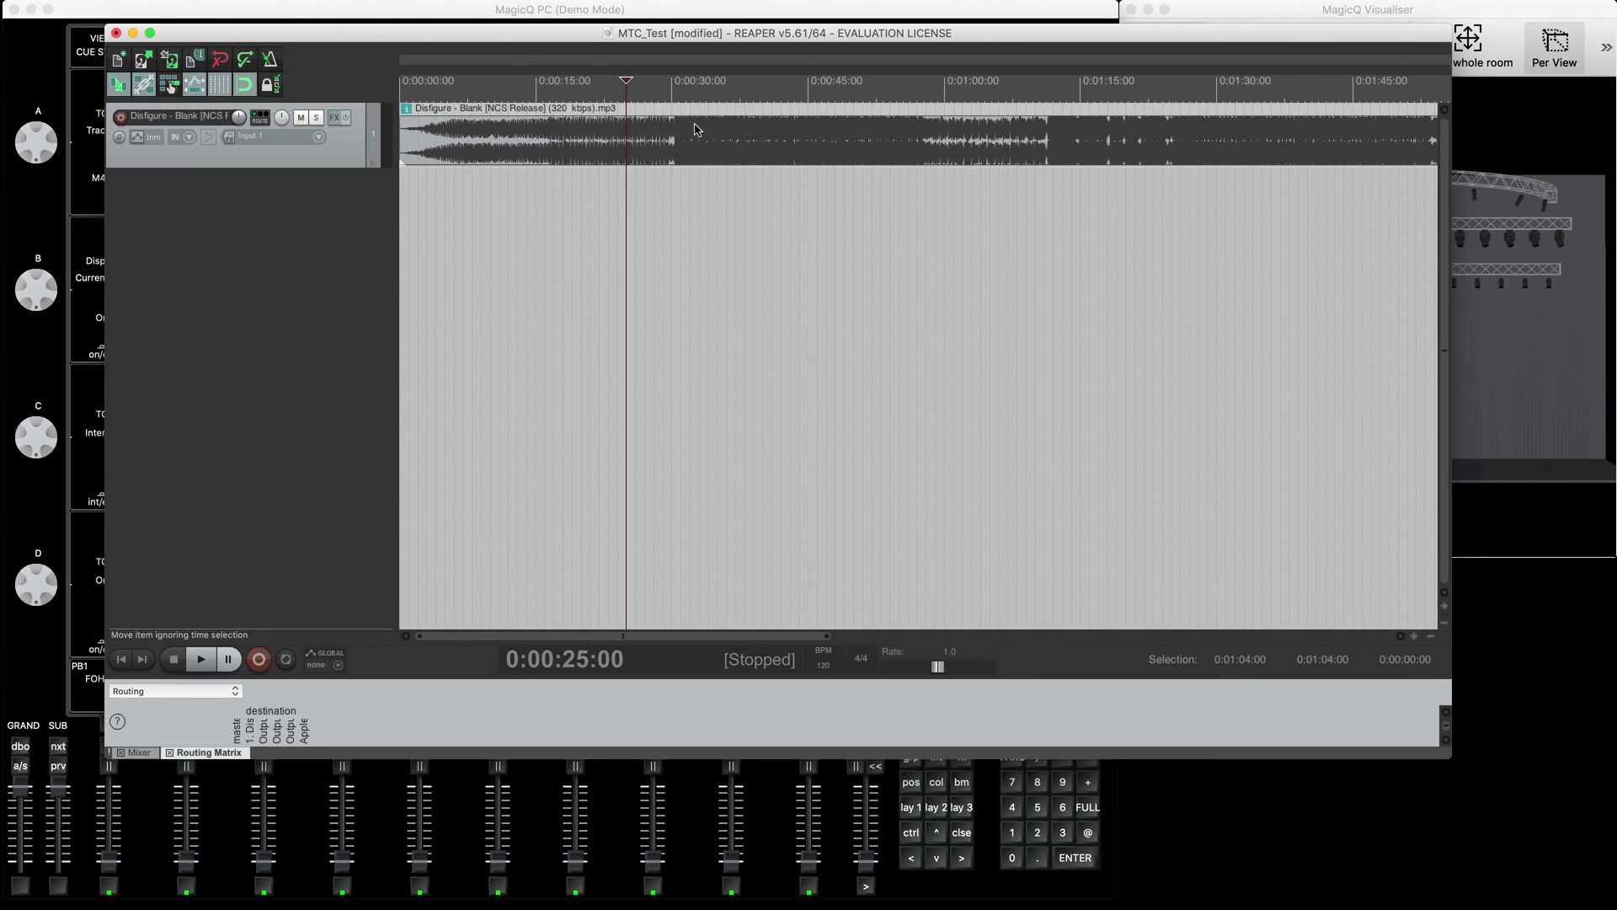
right_click(512, 83)
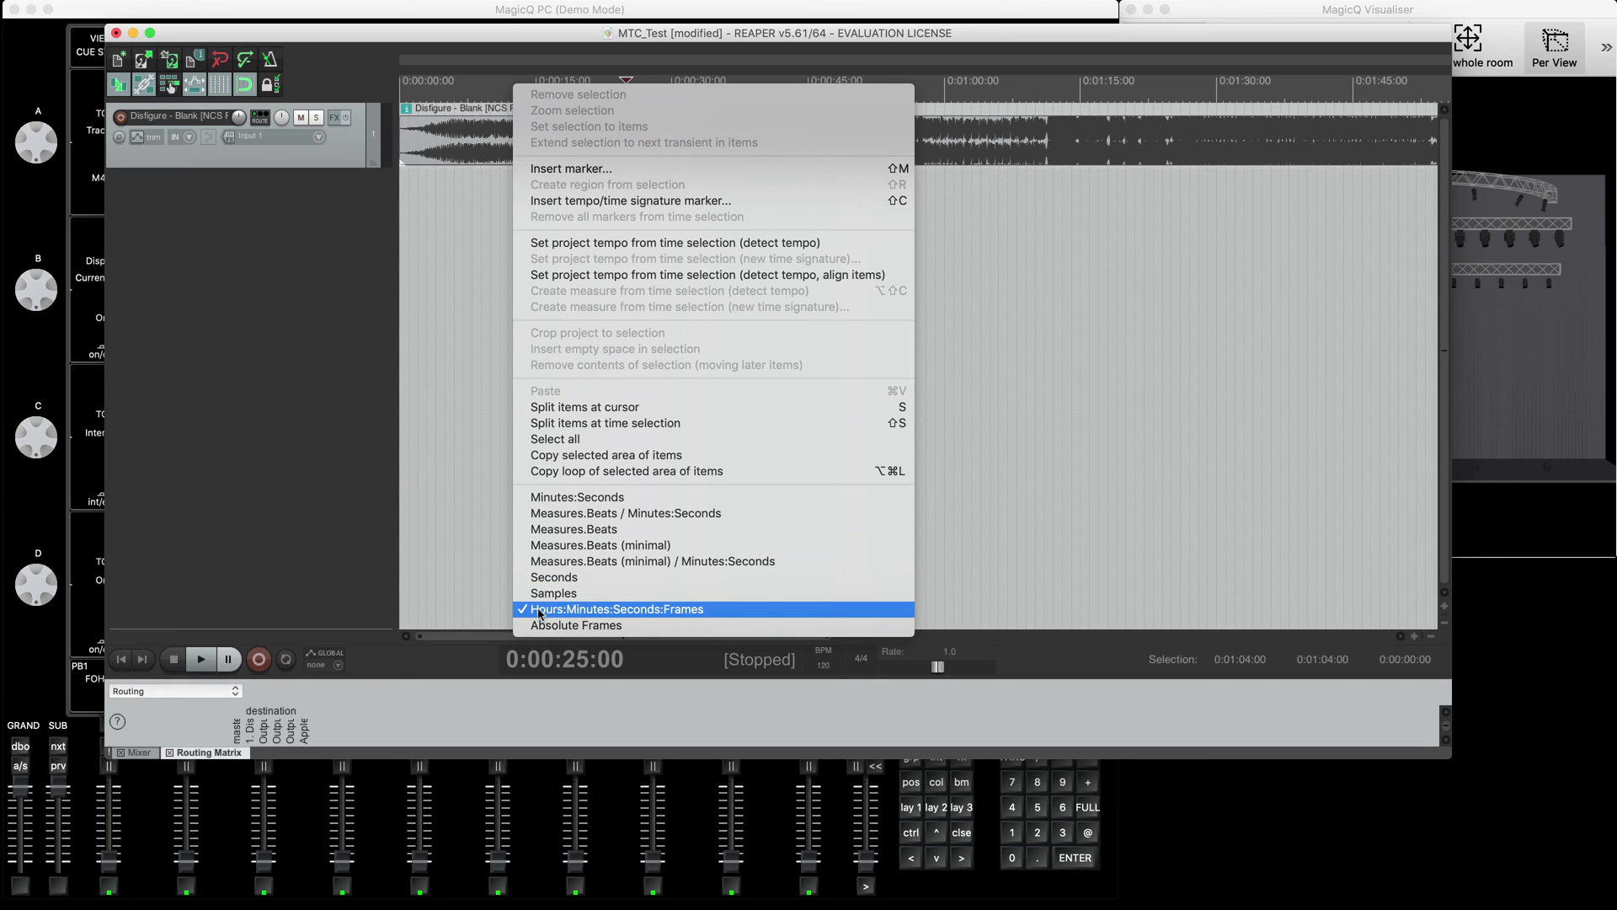
click(679, 615)
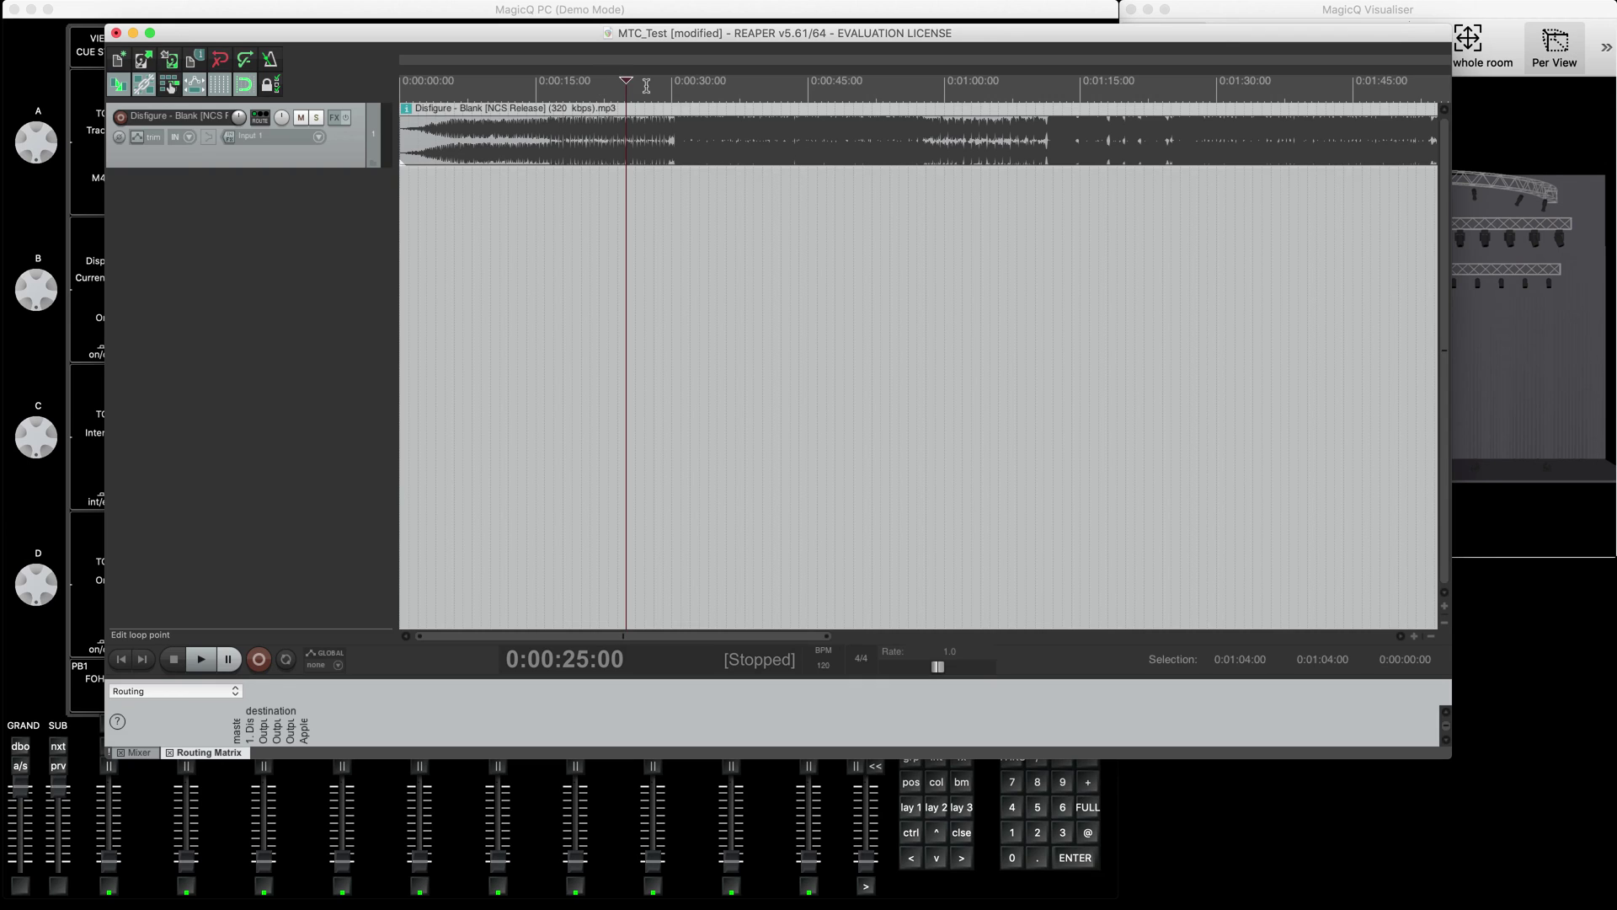
Set the play position to the project start and play the song from the beginning.
click(616, 82)
click(409, 82)
click(400, 82)
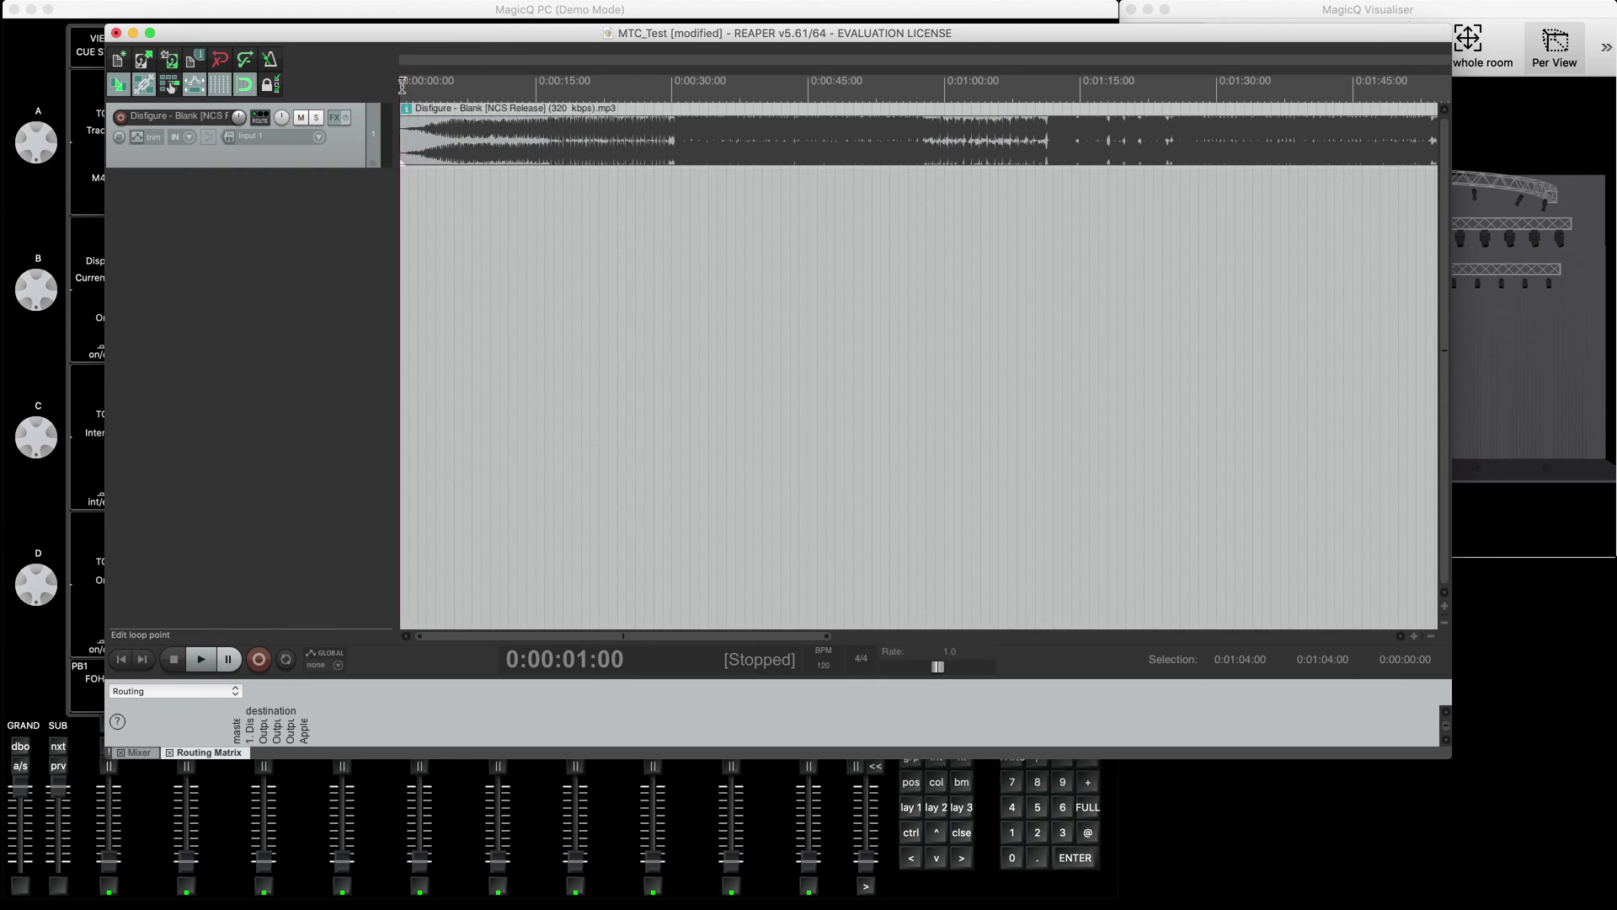
key(XF86AudioRaiseVolume)
key(space)
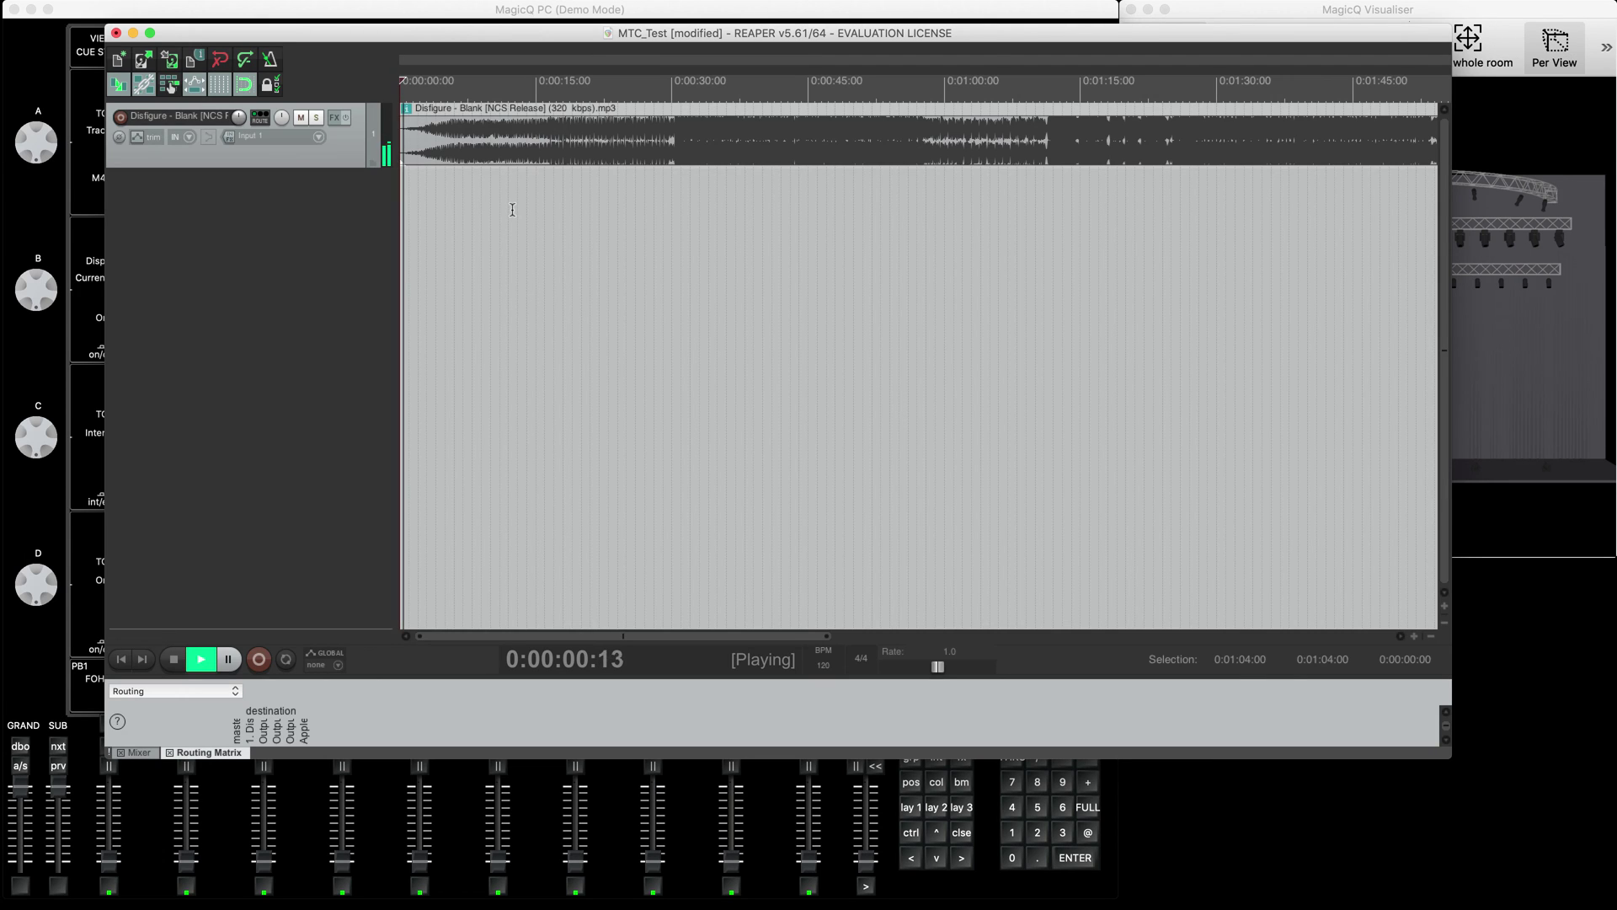
key(XF86AudioRaiseVolume)
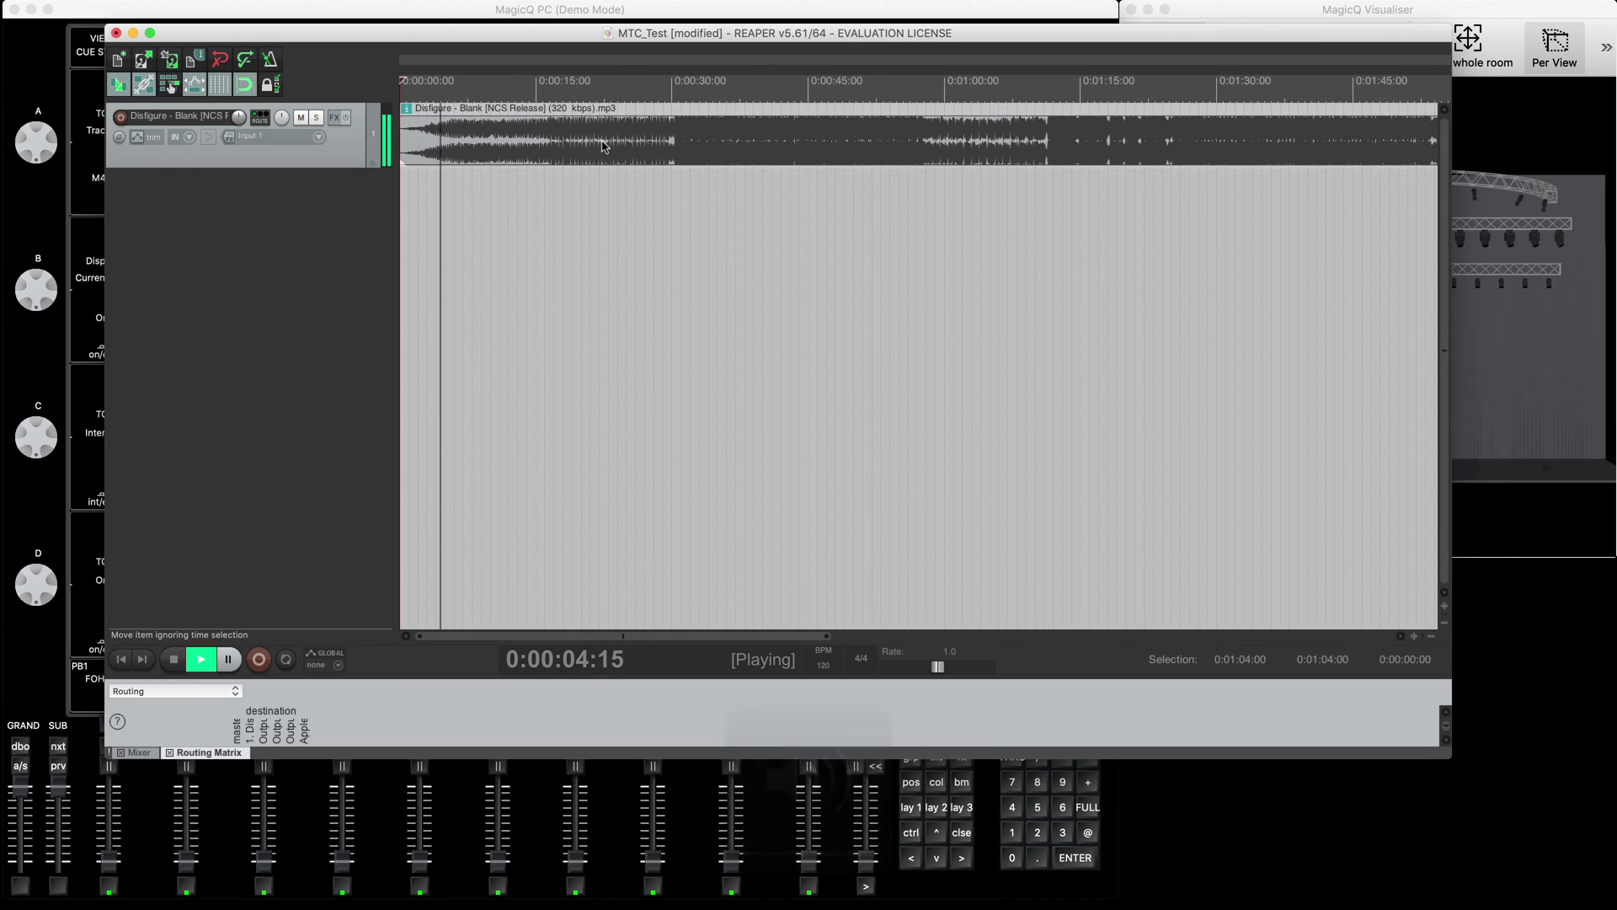
Audition the song around 0:00:18 to 0:00:29, then stop playback at about 0:00:25.
click(561, 88)
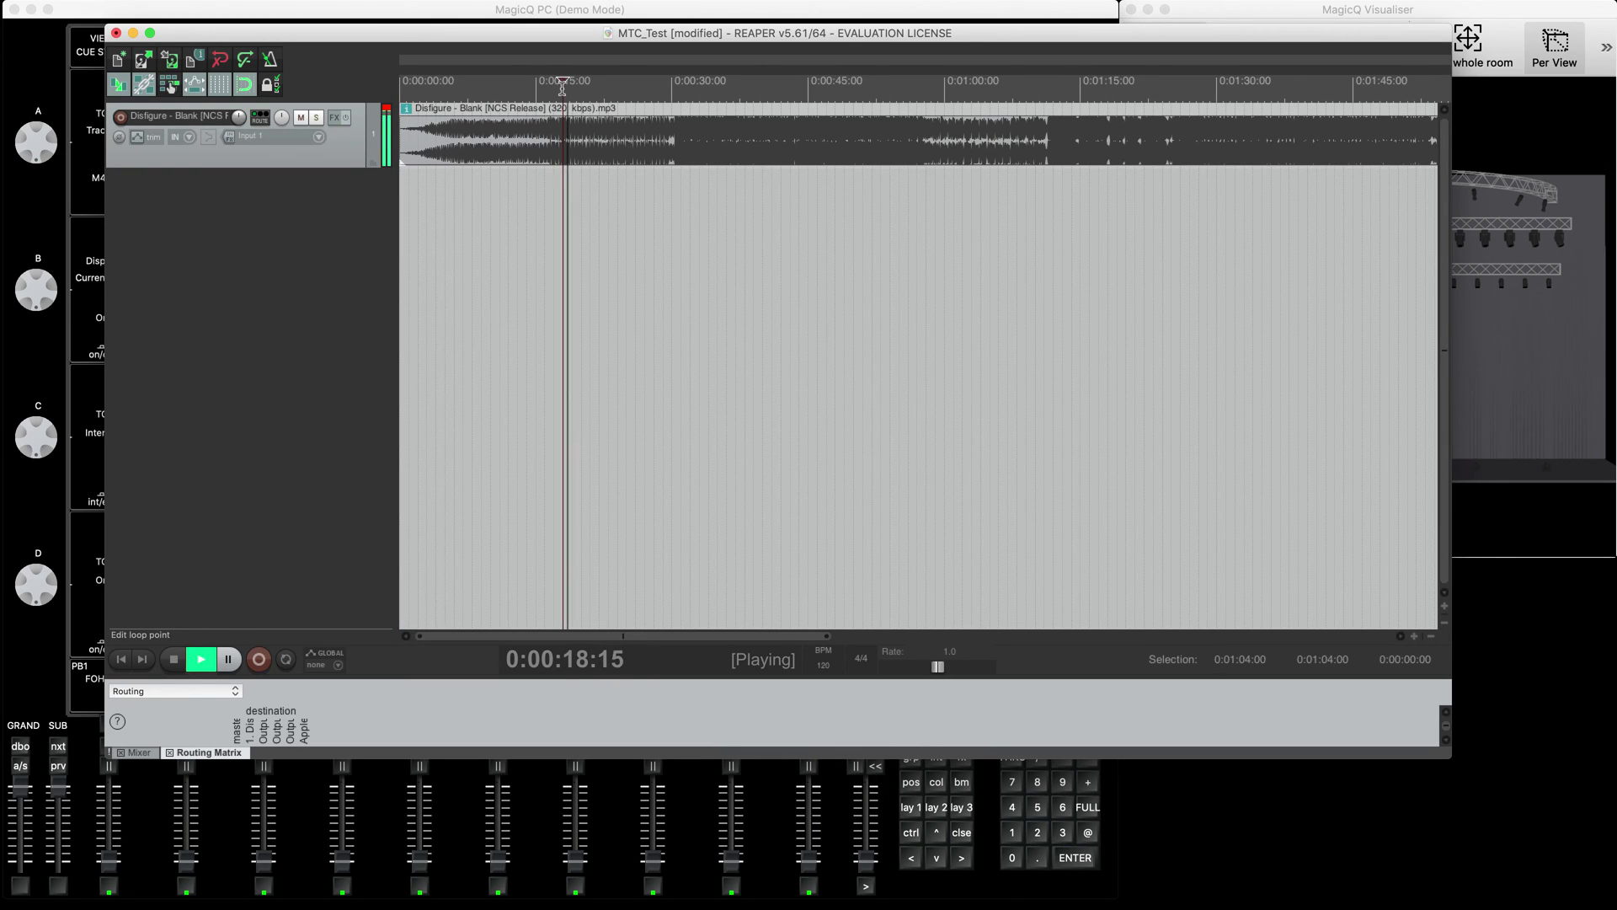
key(XF86AudioRaiseVolume)
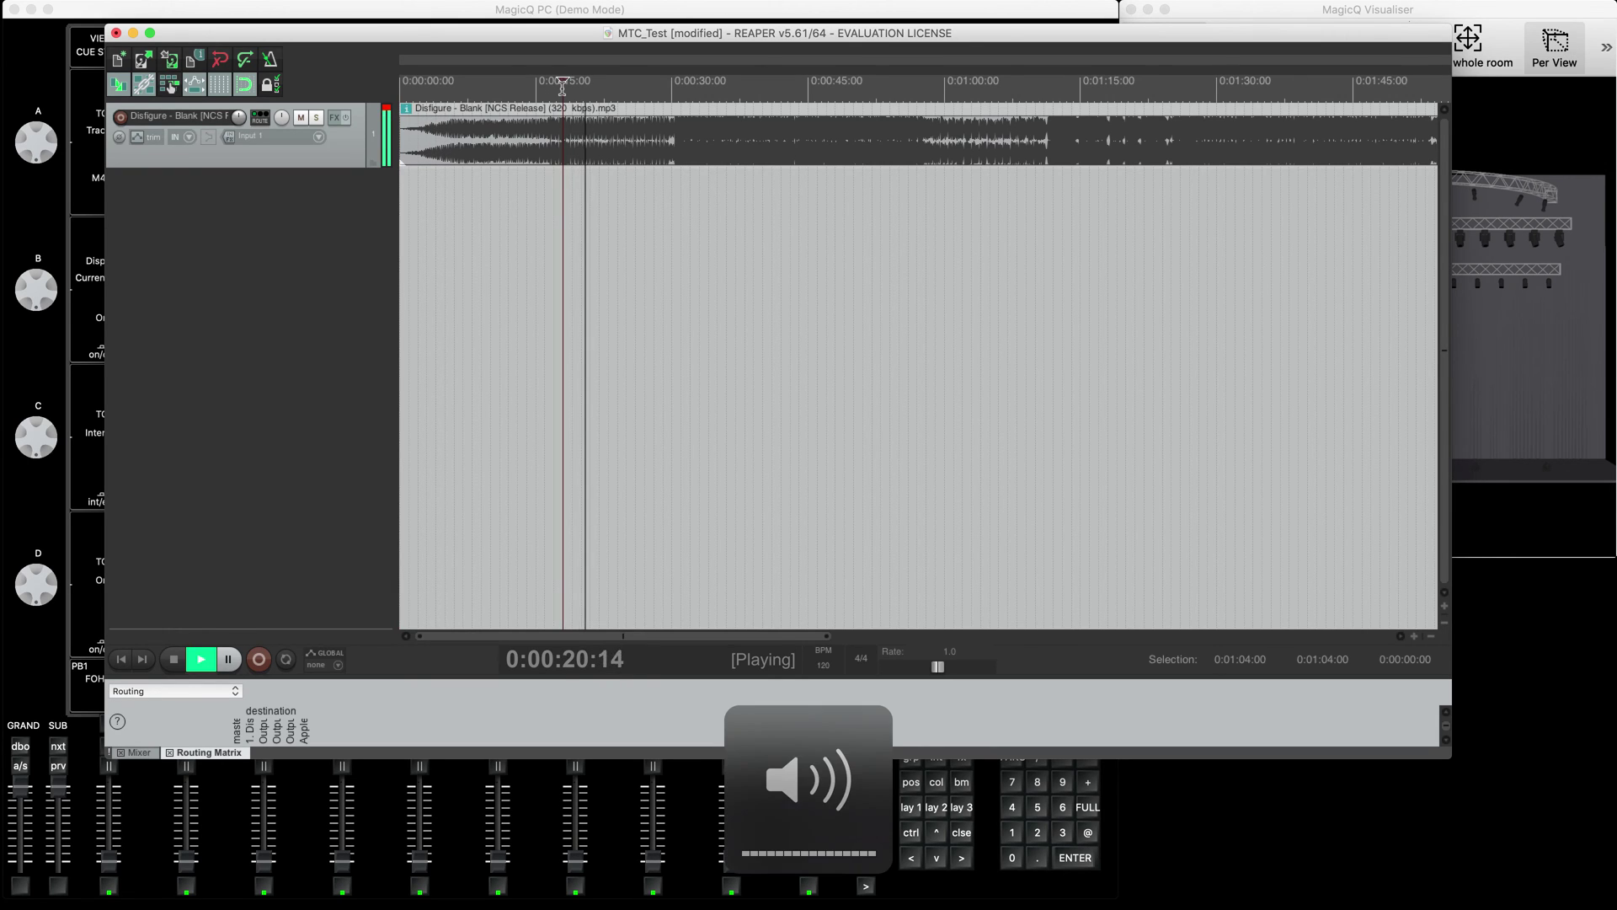
click(664, 89)
click(626, 87)
key(XF86AudioRaiseVolume)
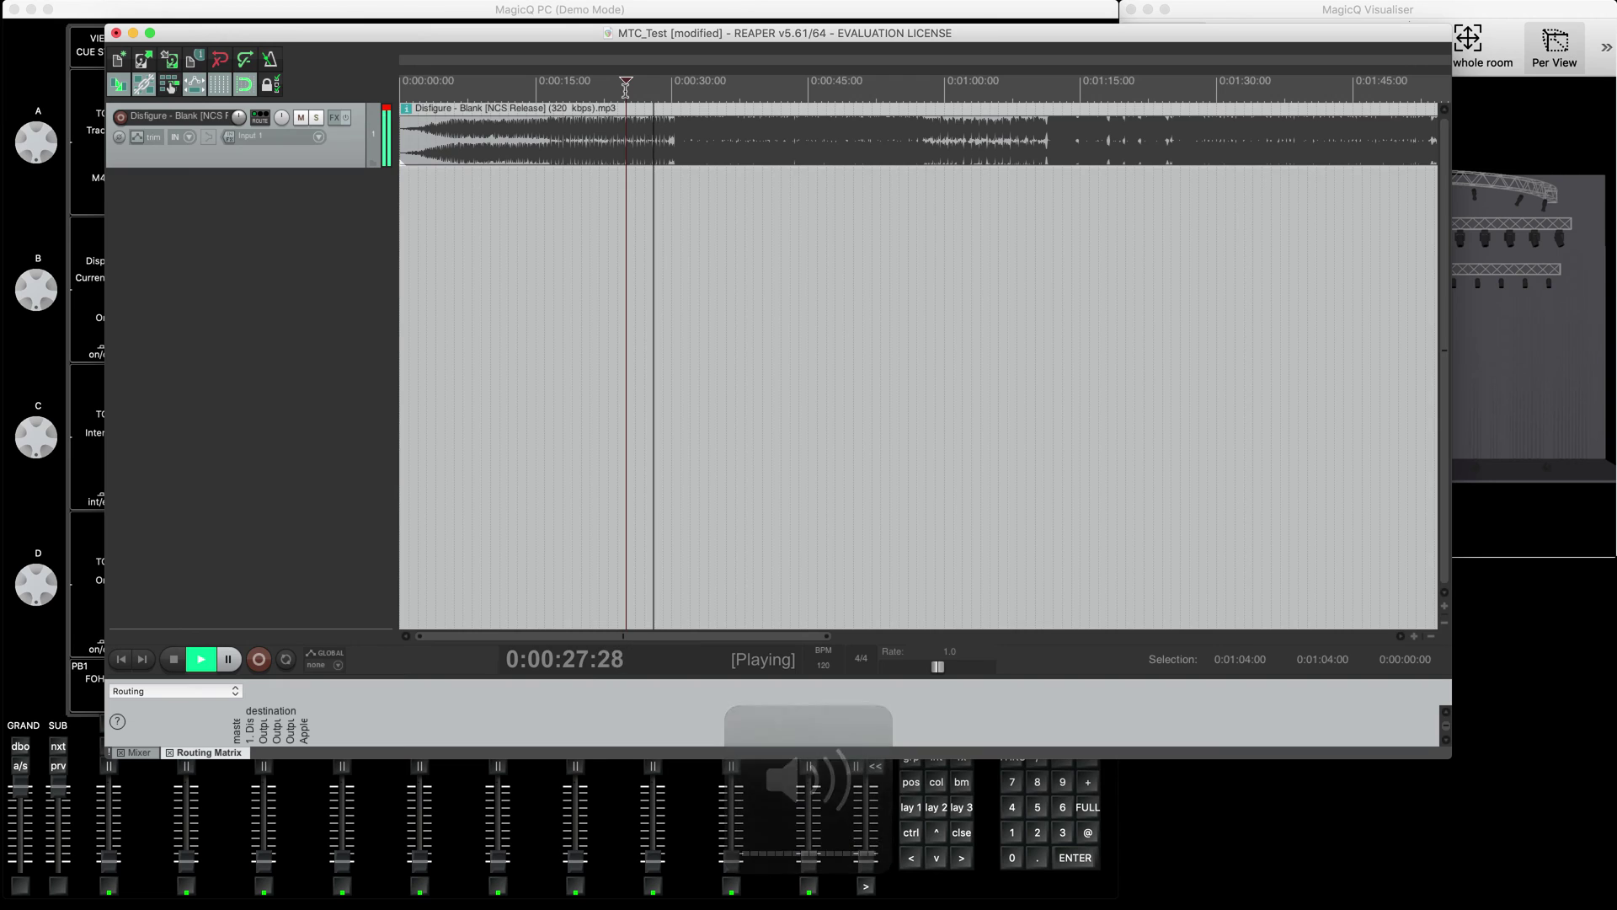
key(XF86AudioRaiseVolume)
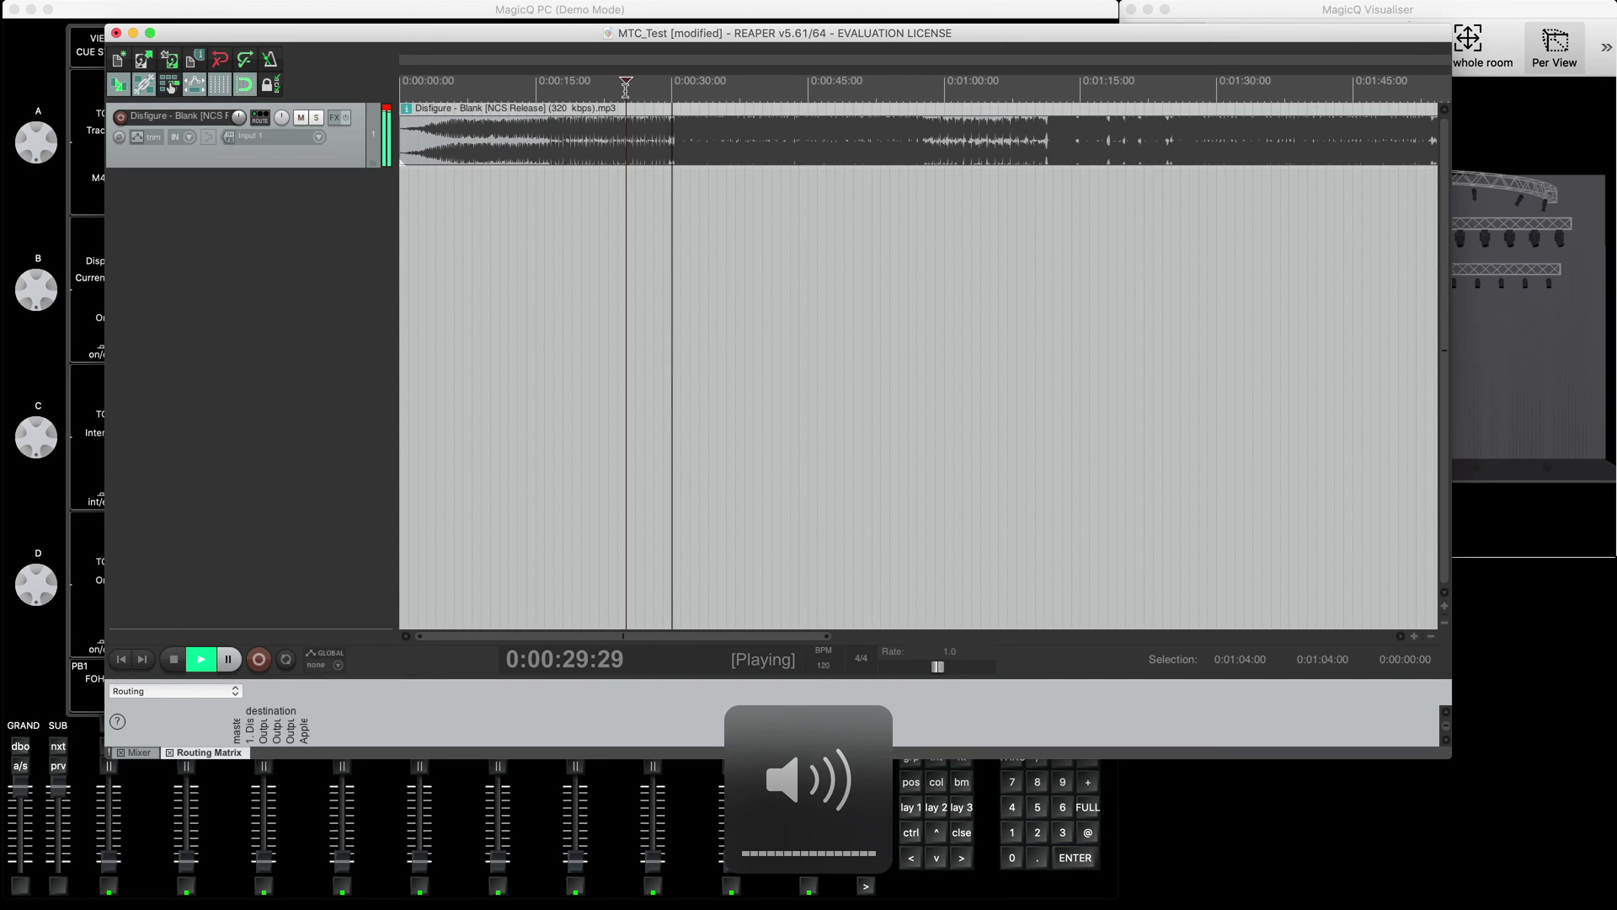
key(space)
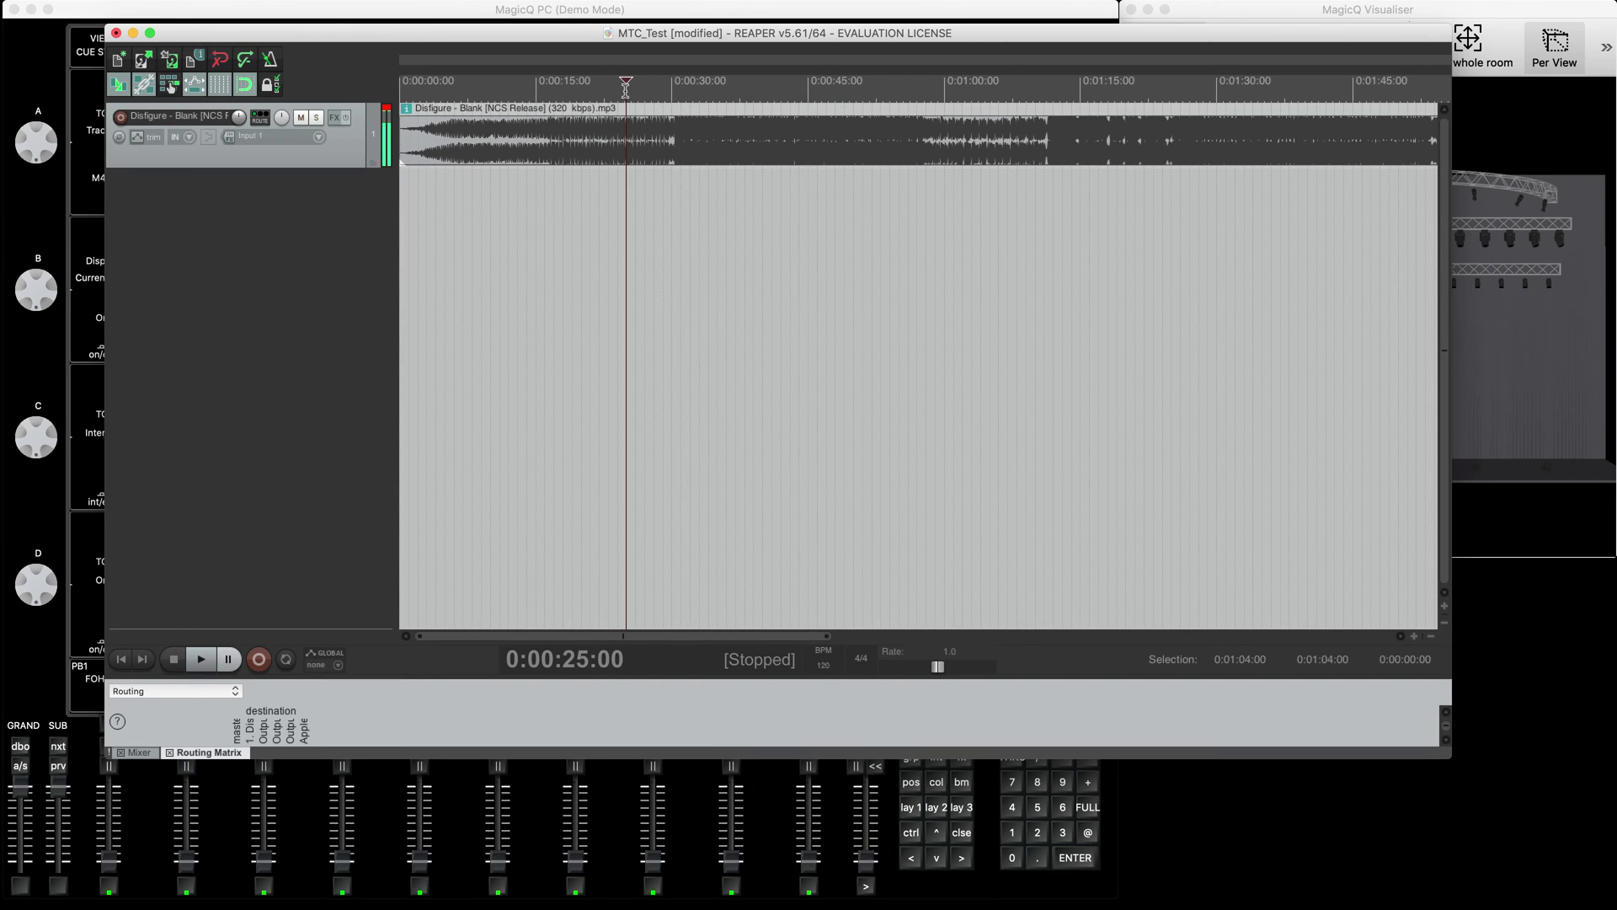
Play a short passage from 0:00:26, then put the play position back at 0:00:00:00.
click(635, 89)
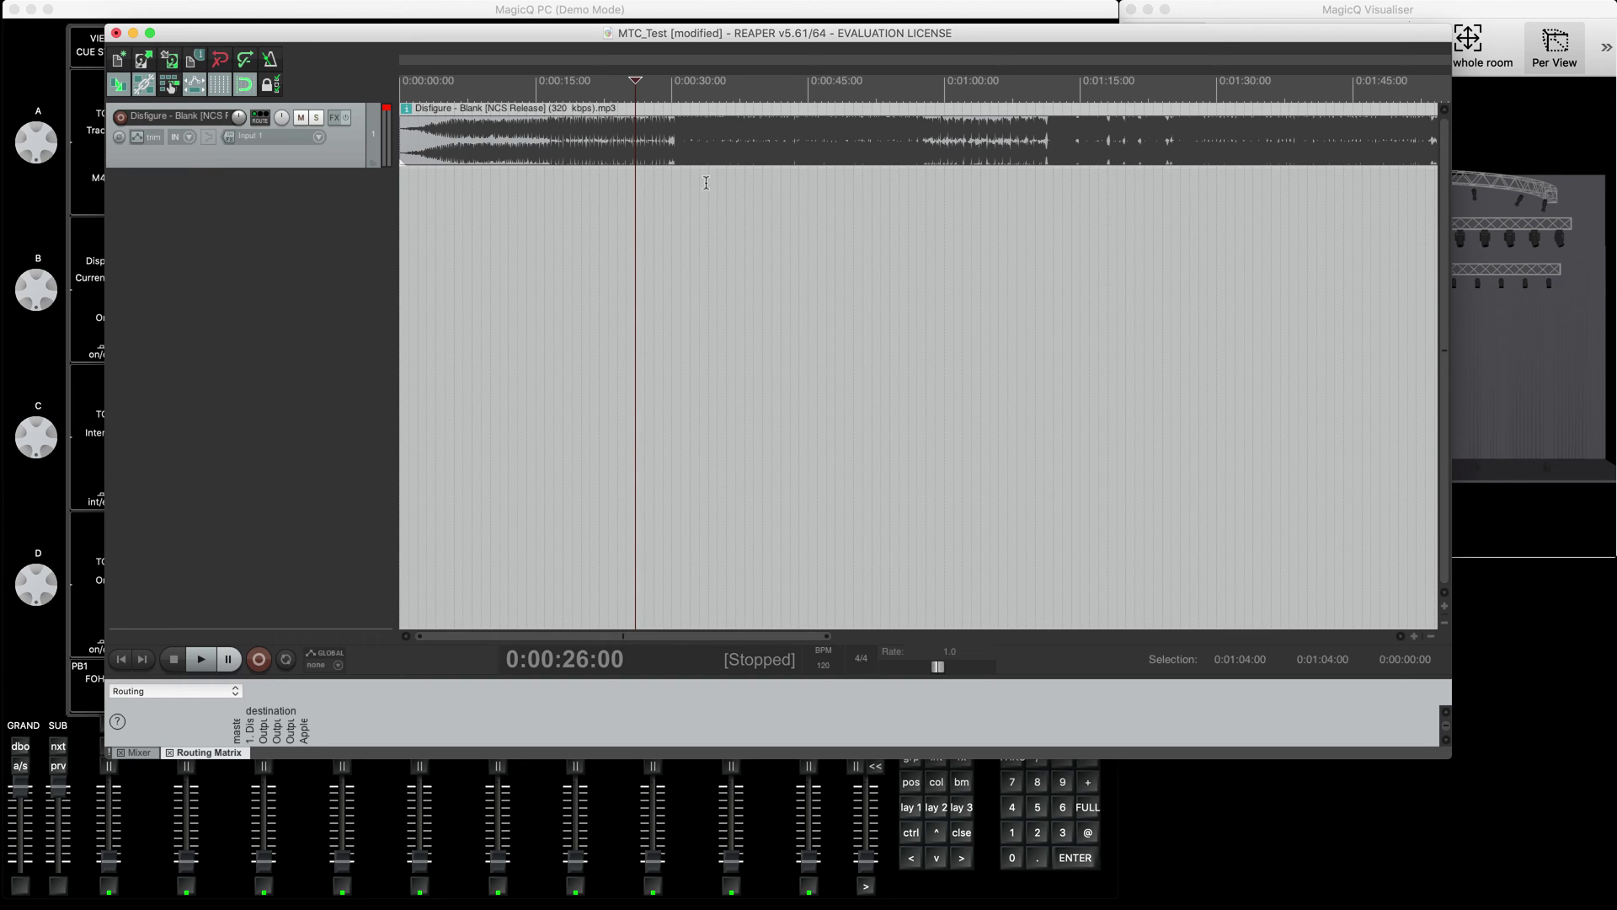
key(space)
key(XF86AudioRaiseVolume)
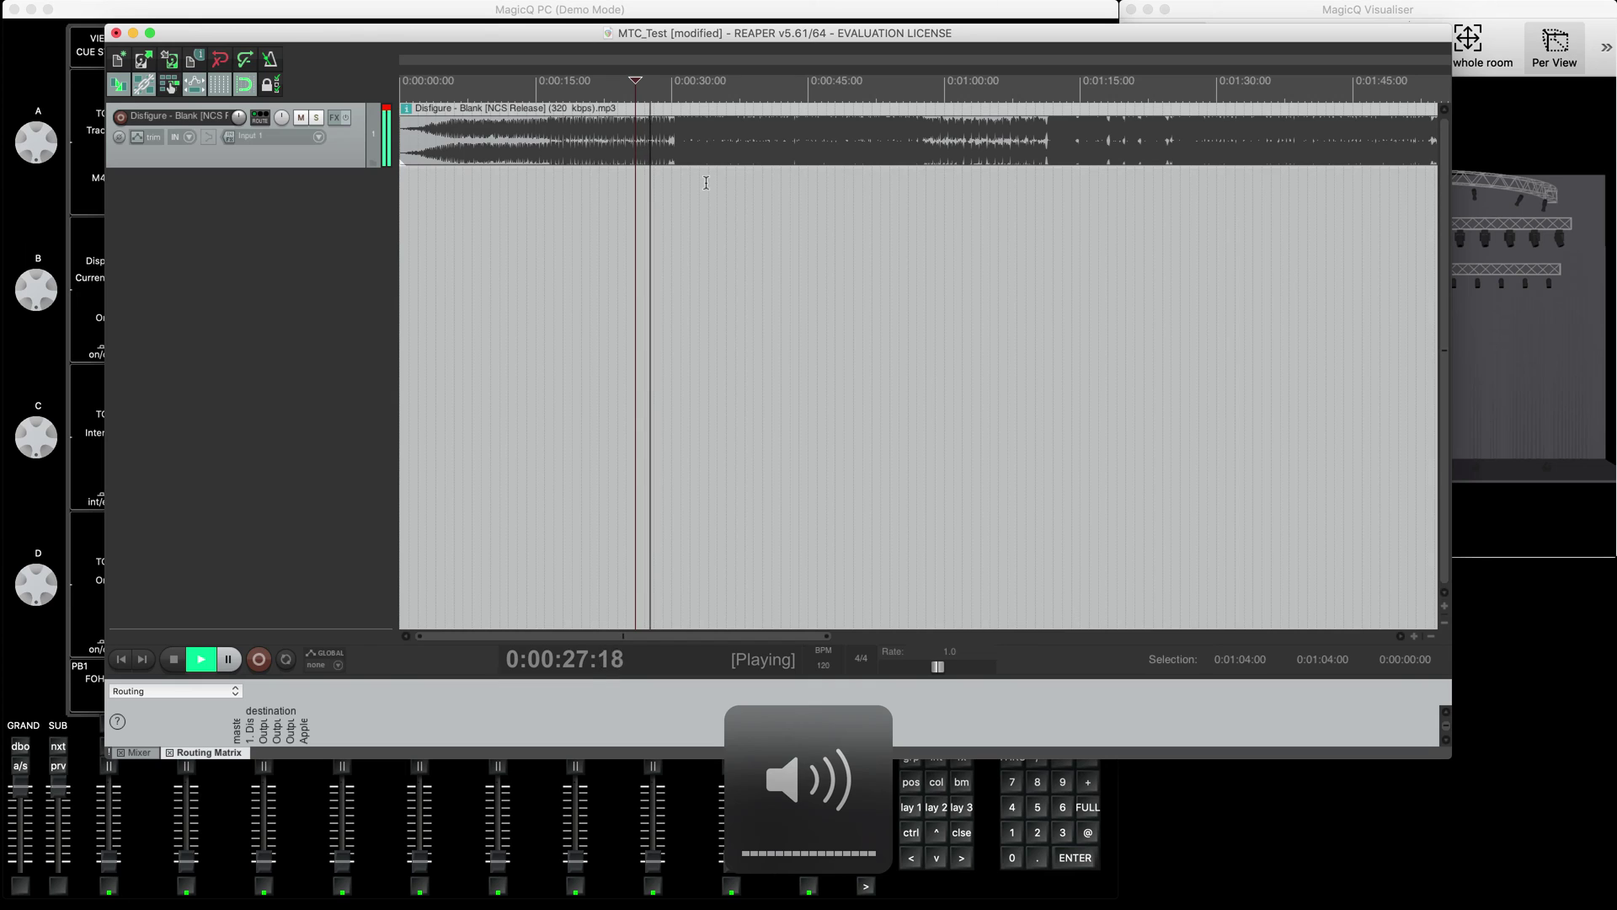
key(space)
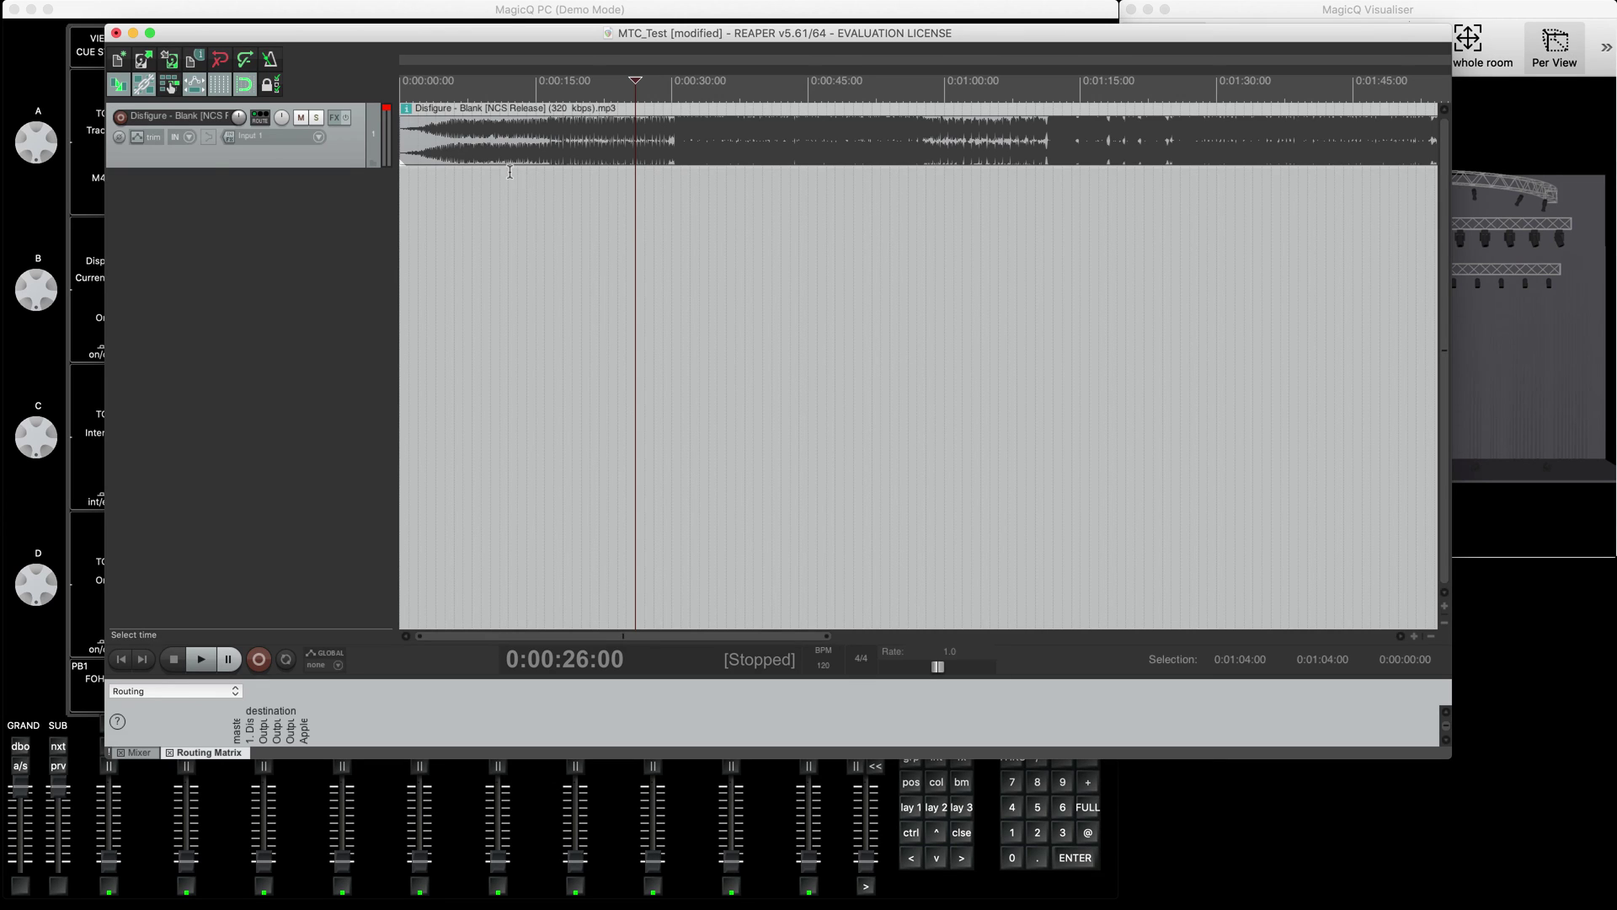
click(402, 84)
click(402, 84)
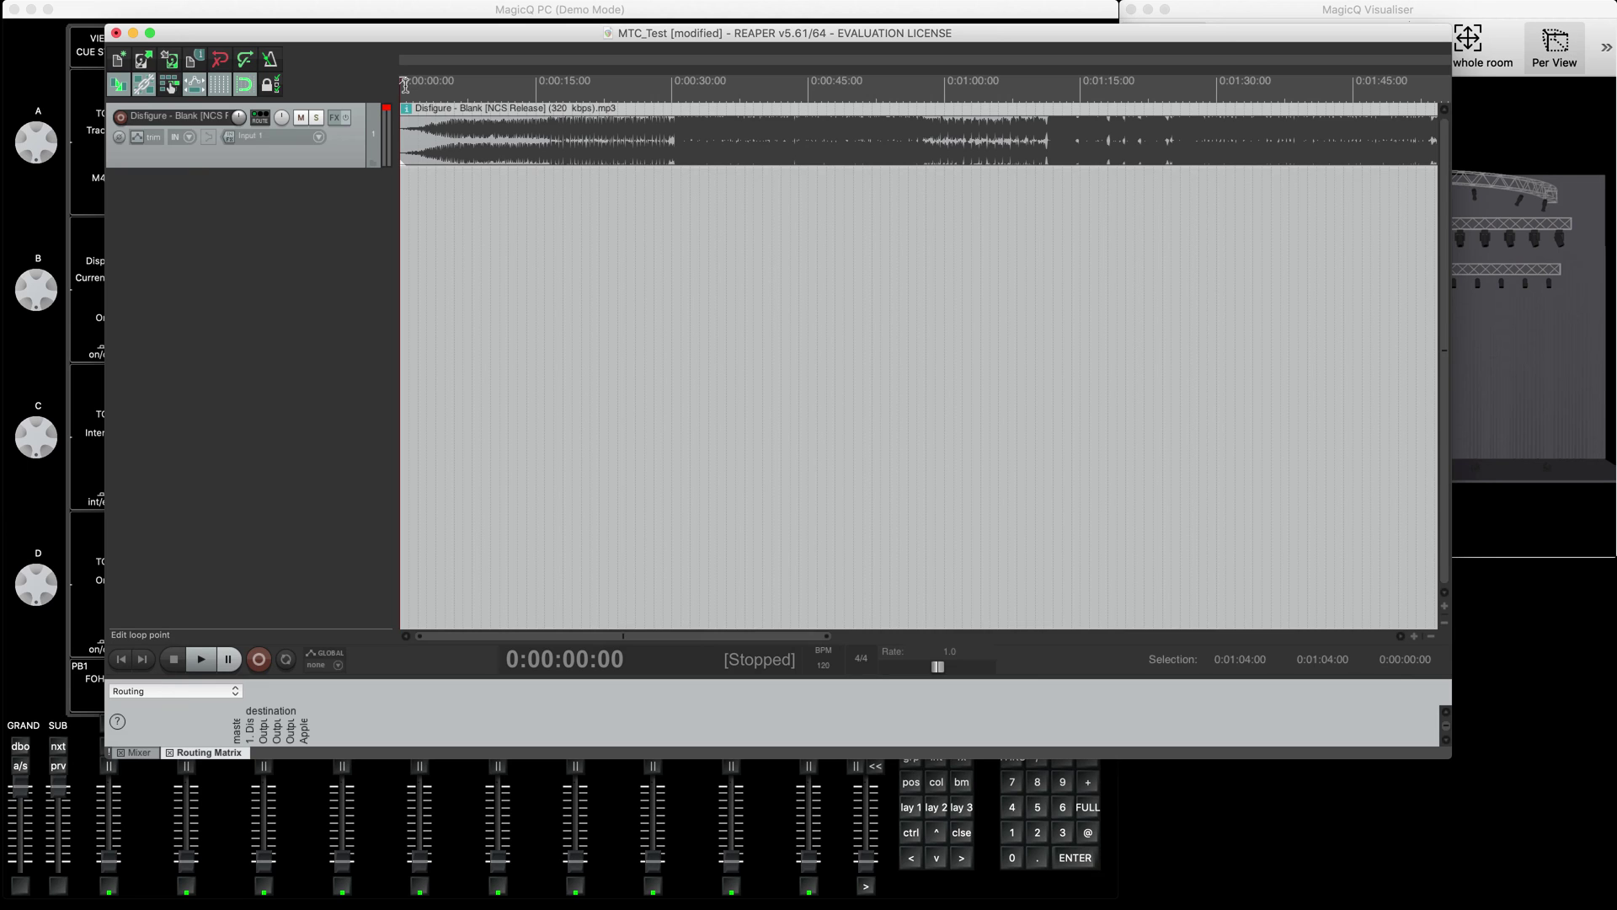
Drag the Disfigure - Blank audio item so it starts at 0:00:00:00, with the play position at the start.
click(508, 137)
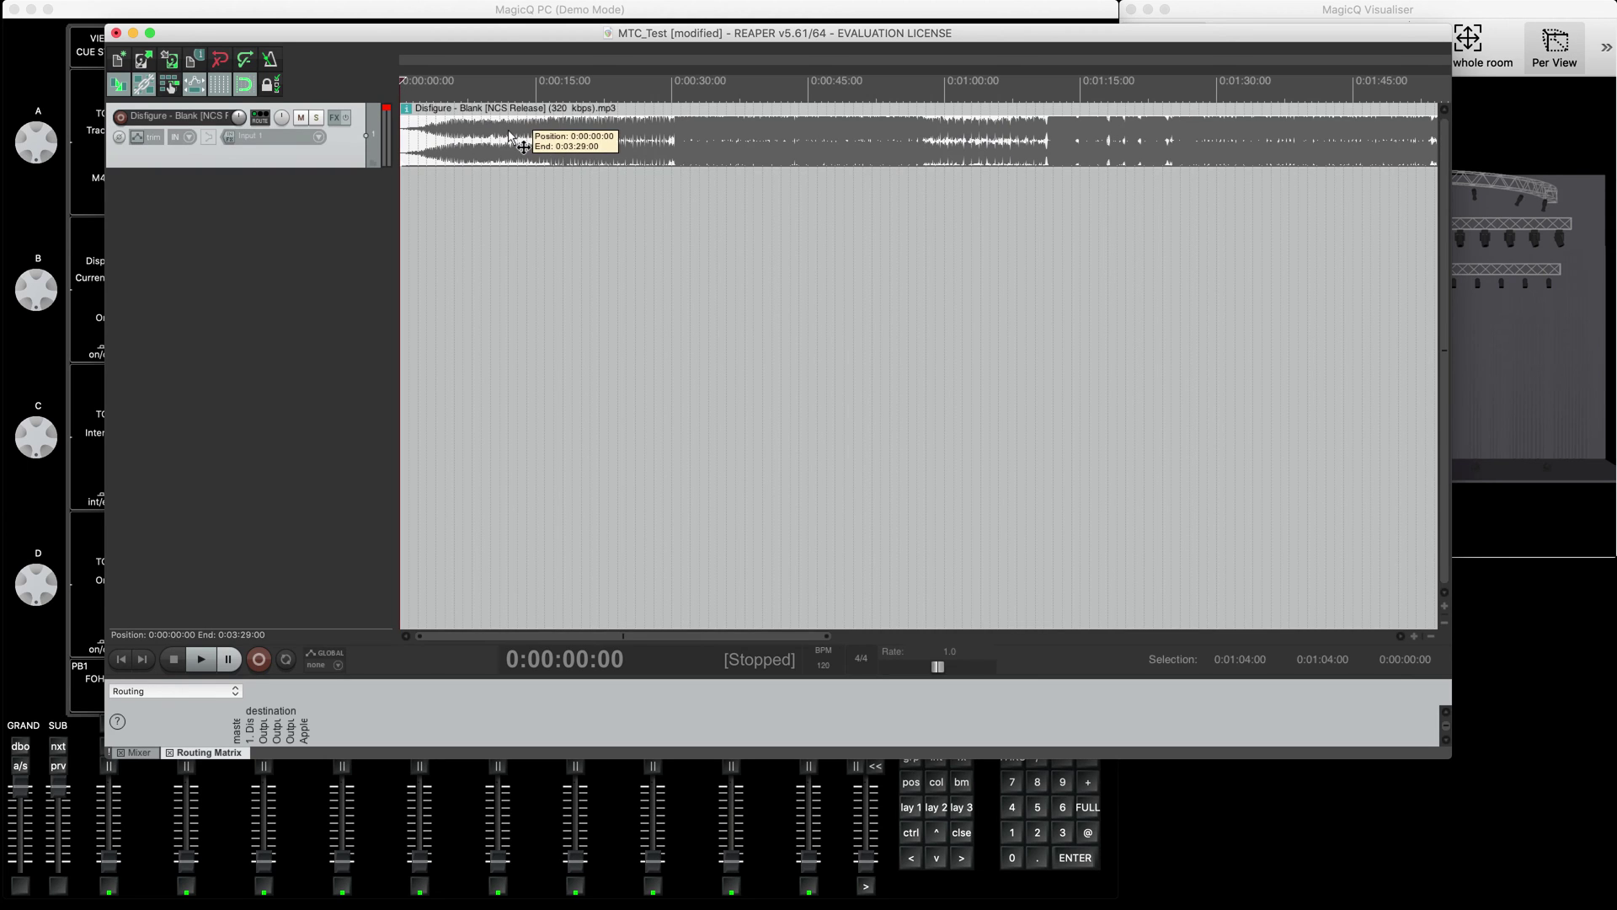
drag(422, 147, 645, 139)
click(817, 211)
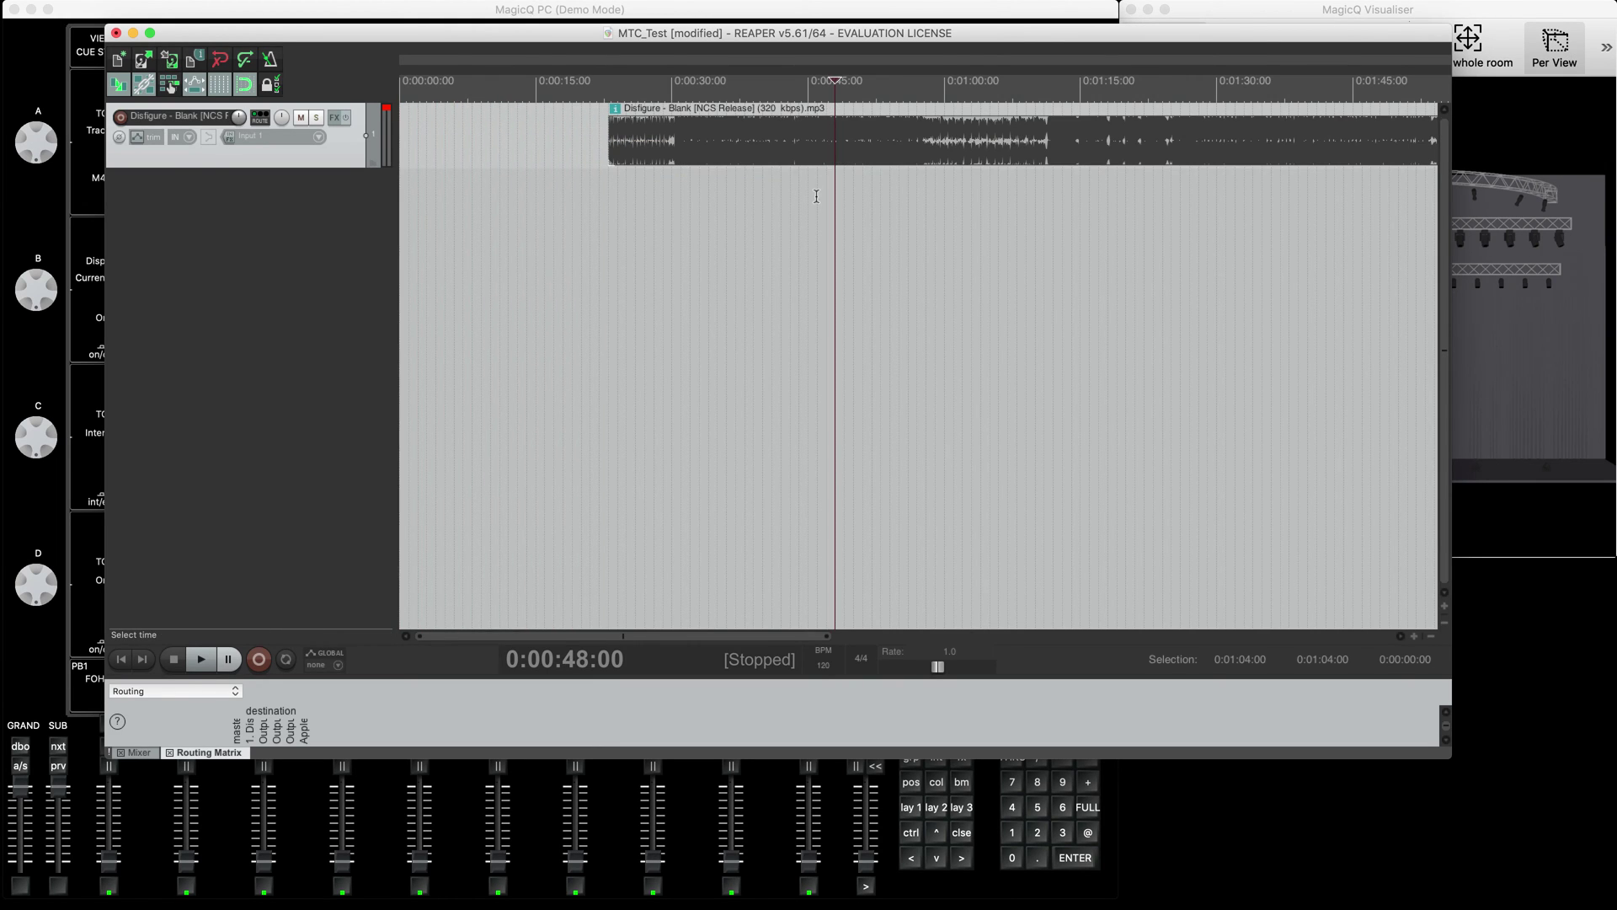
drag(866, 127, 594, 129)
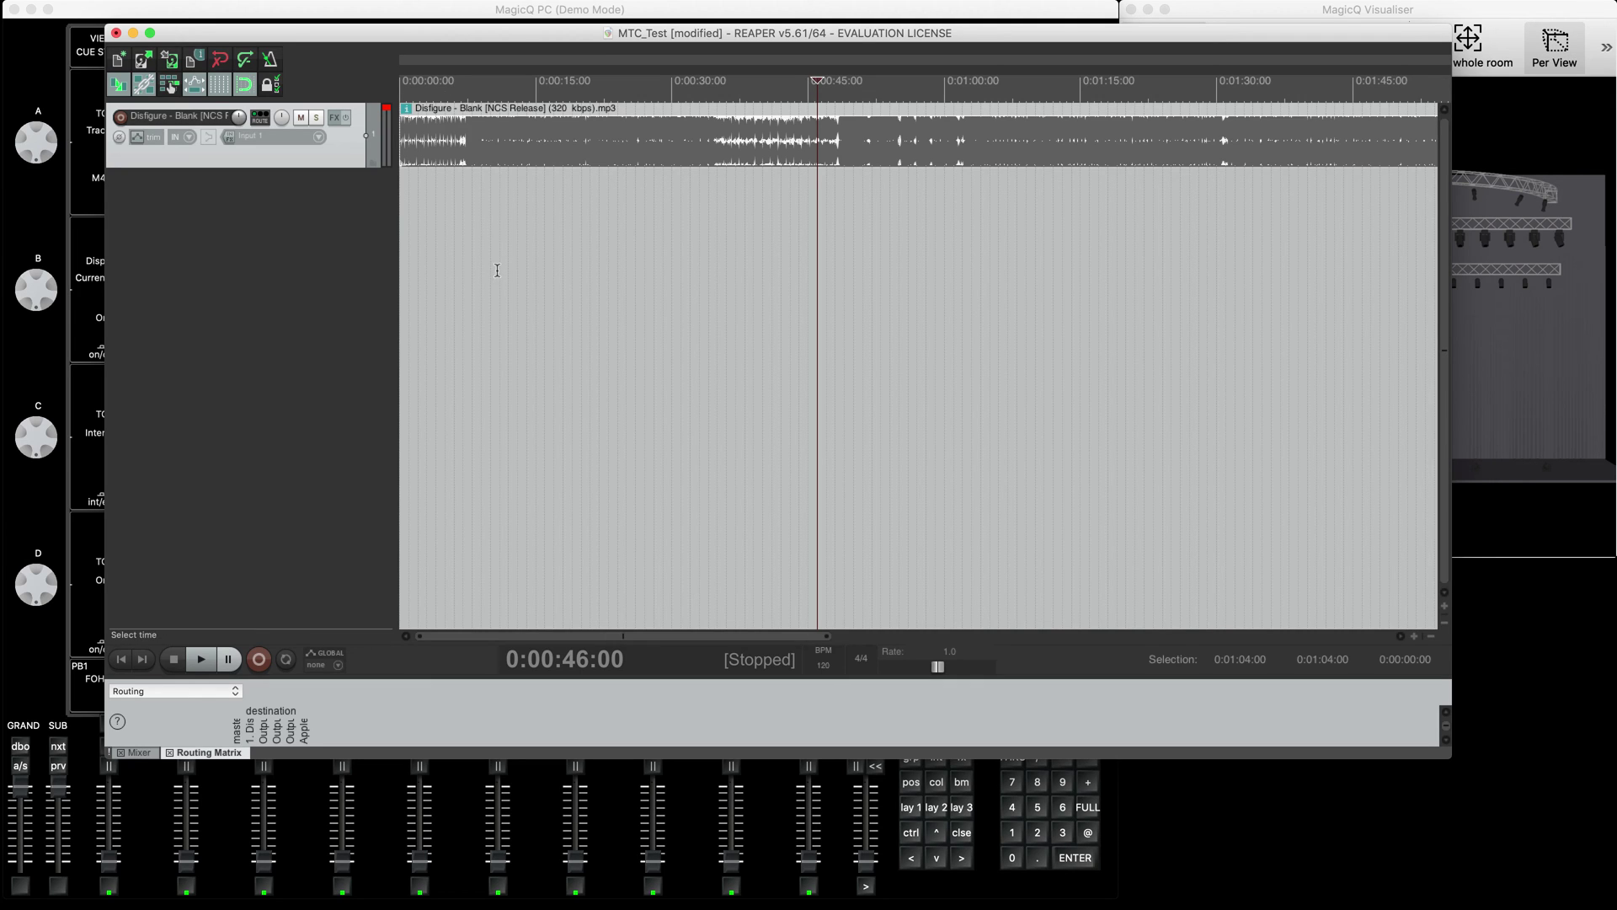
click(469, 267)
key(Home)
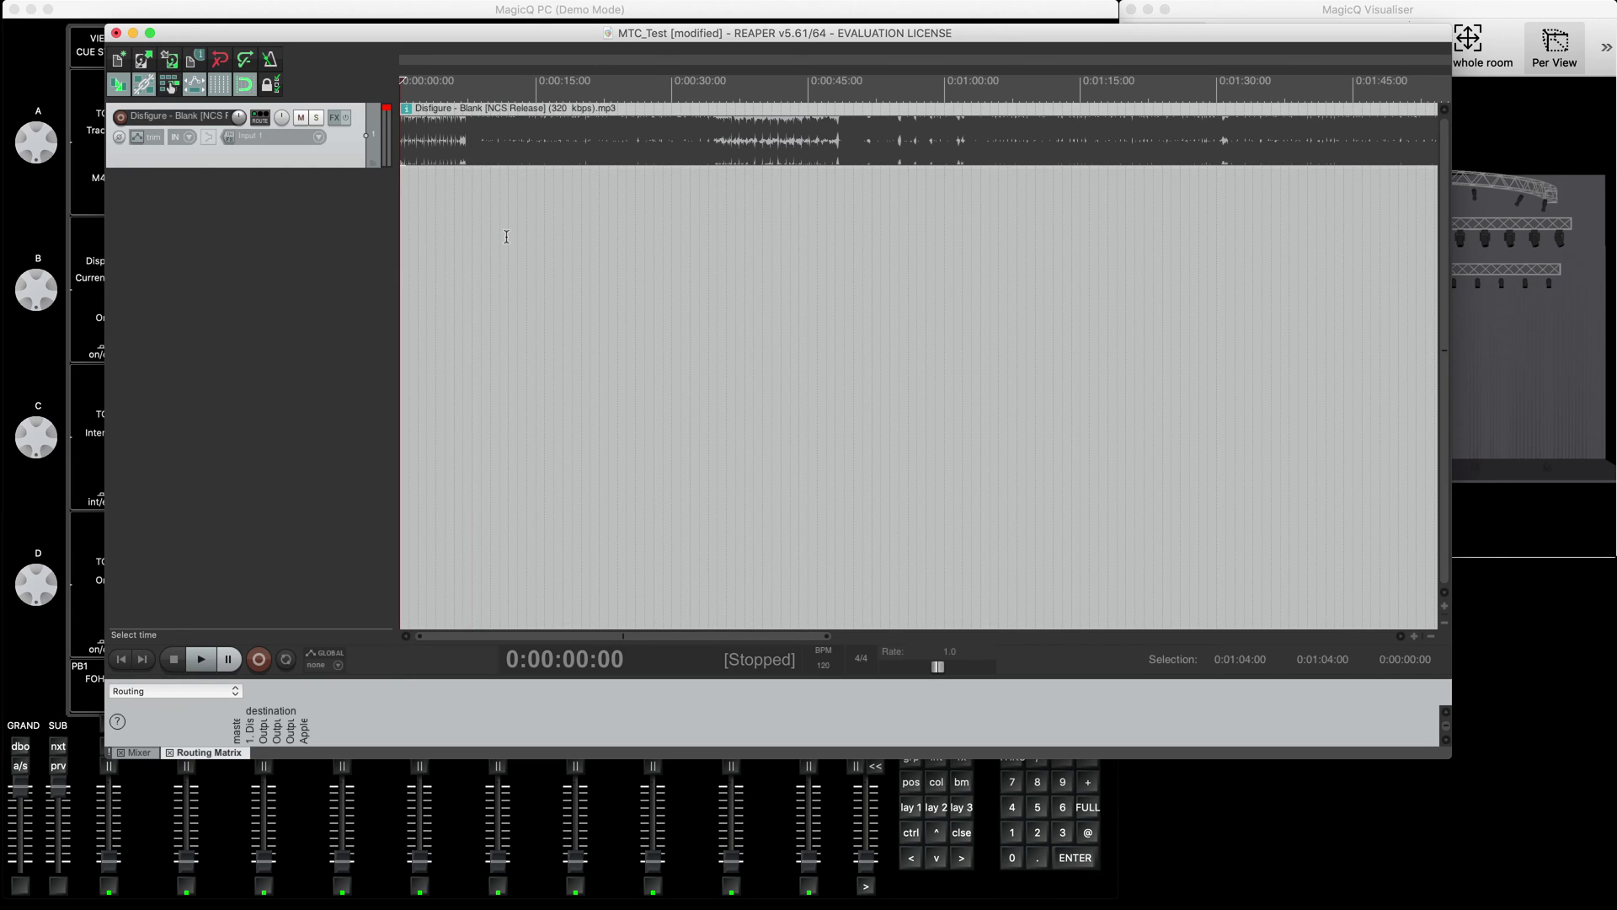
Play the song and drop five markers on the beat with M, then stop at 0:00:00:00.
key(space)
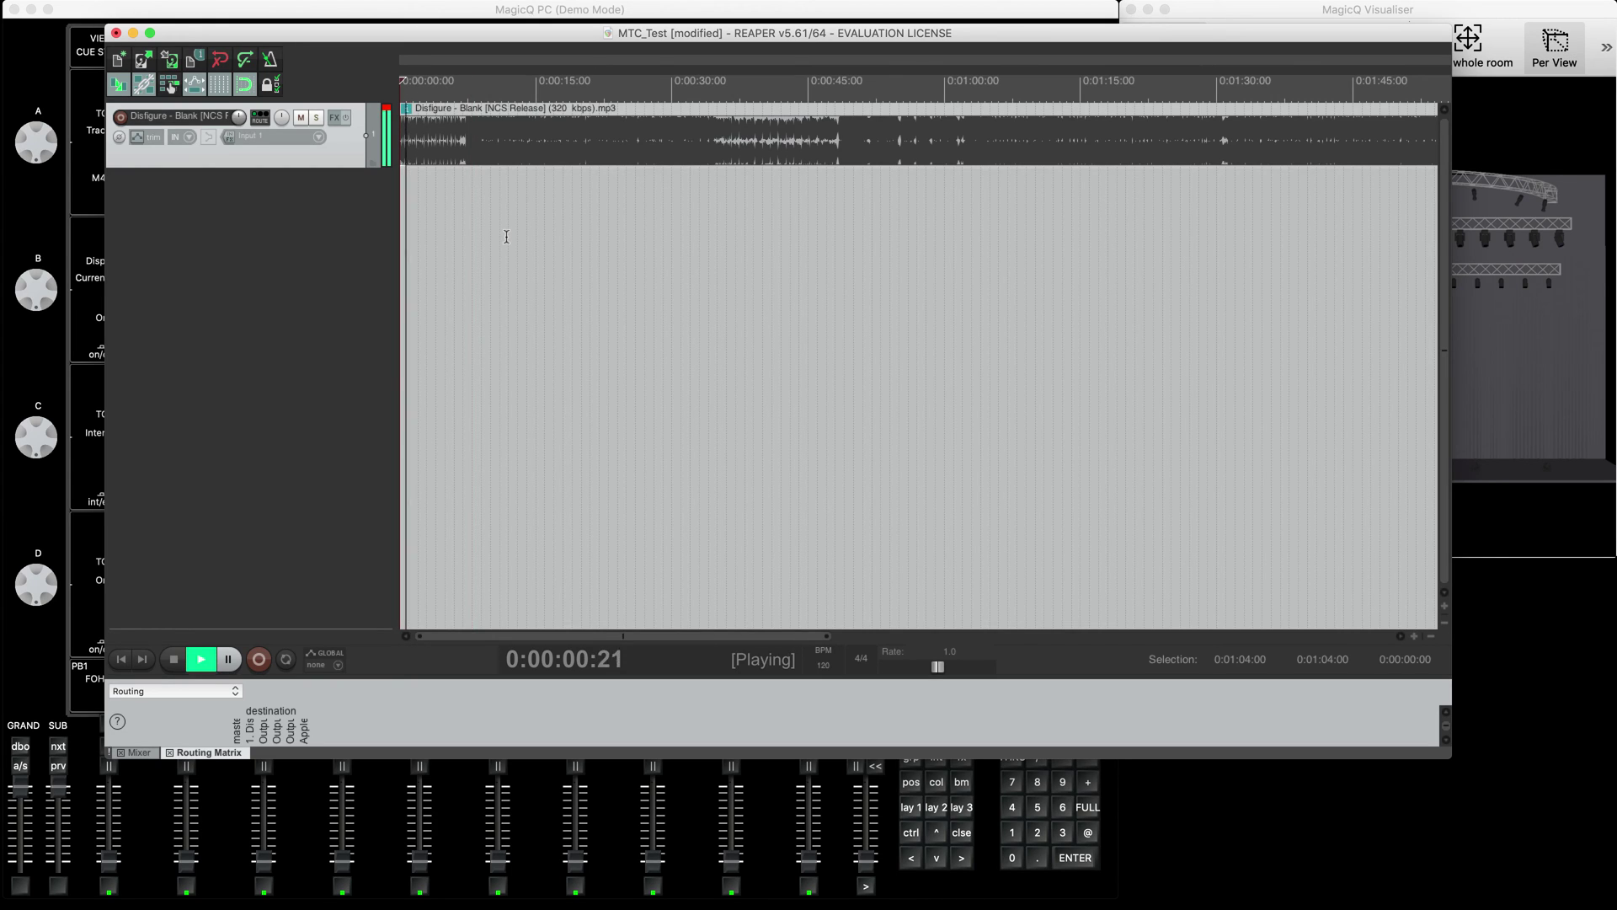
key(m)
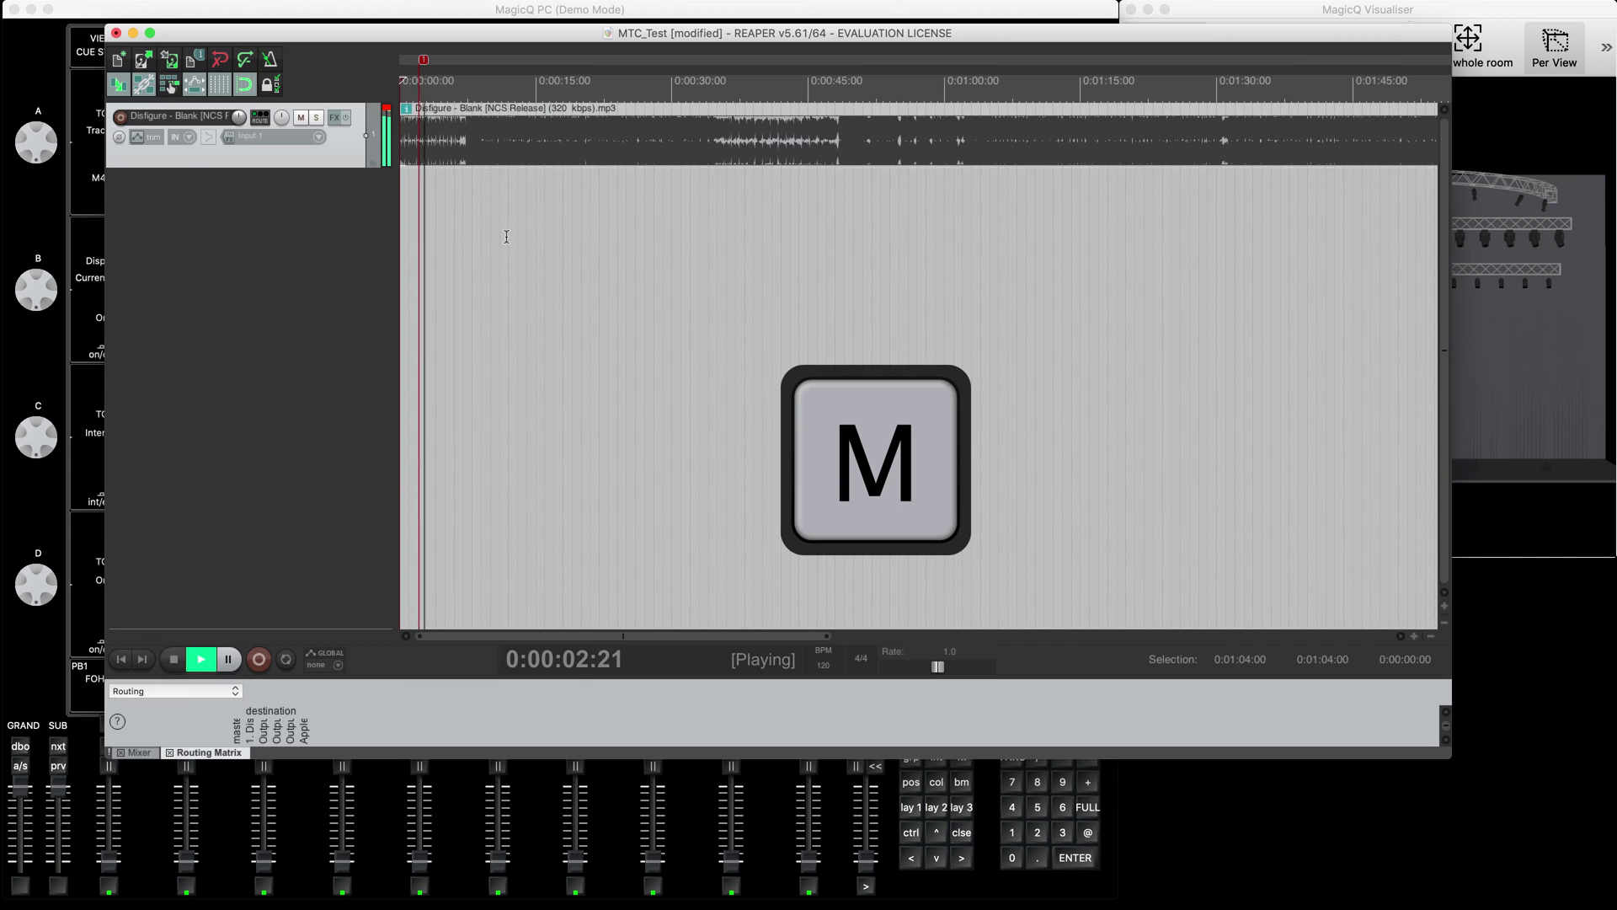
key(m)
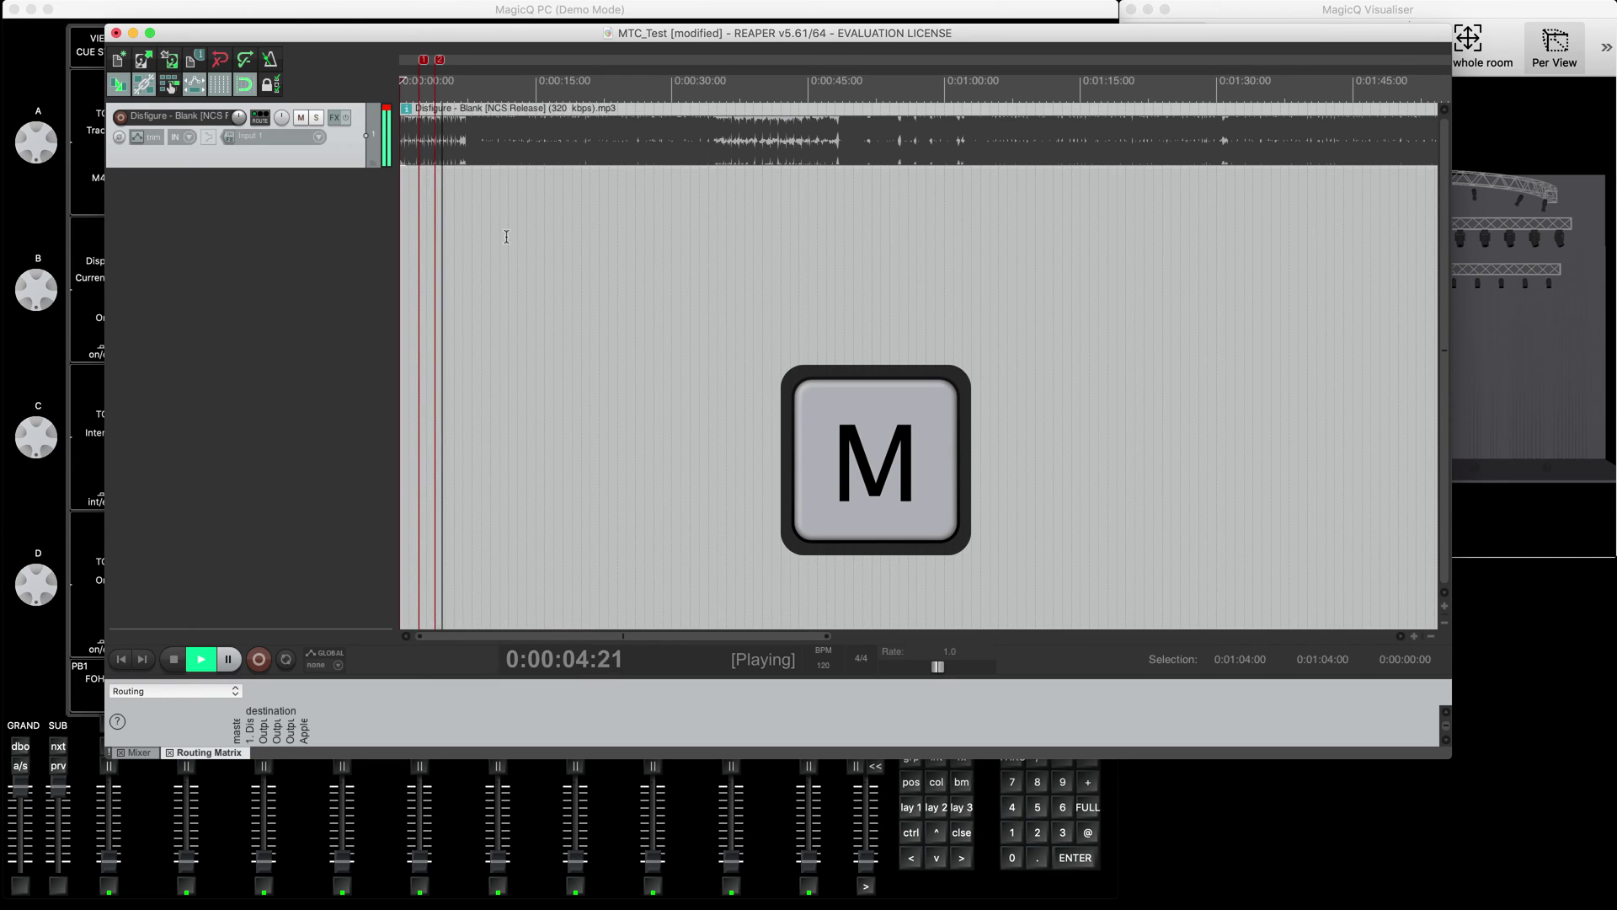
key(m)
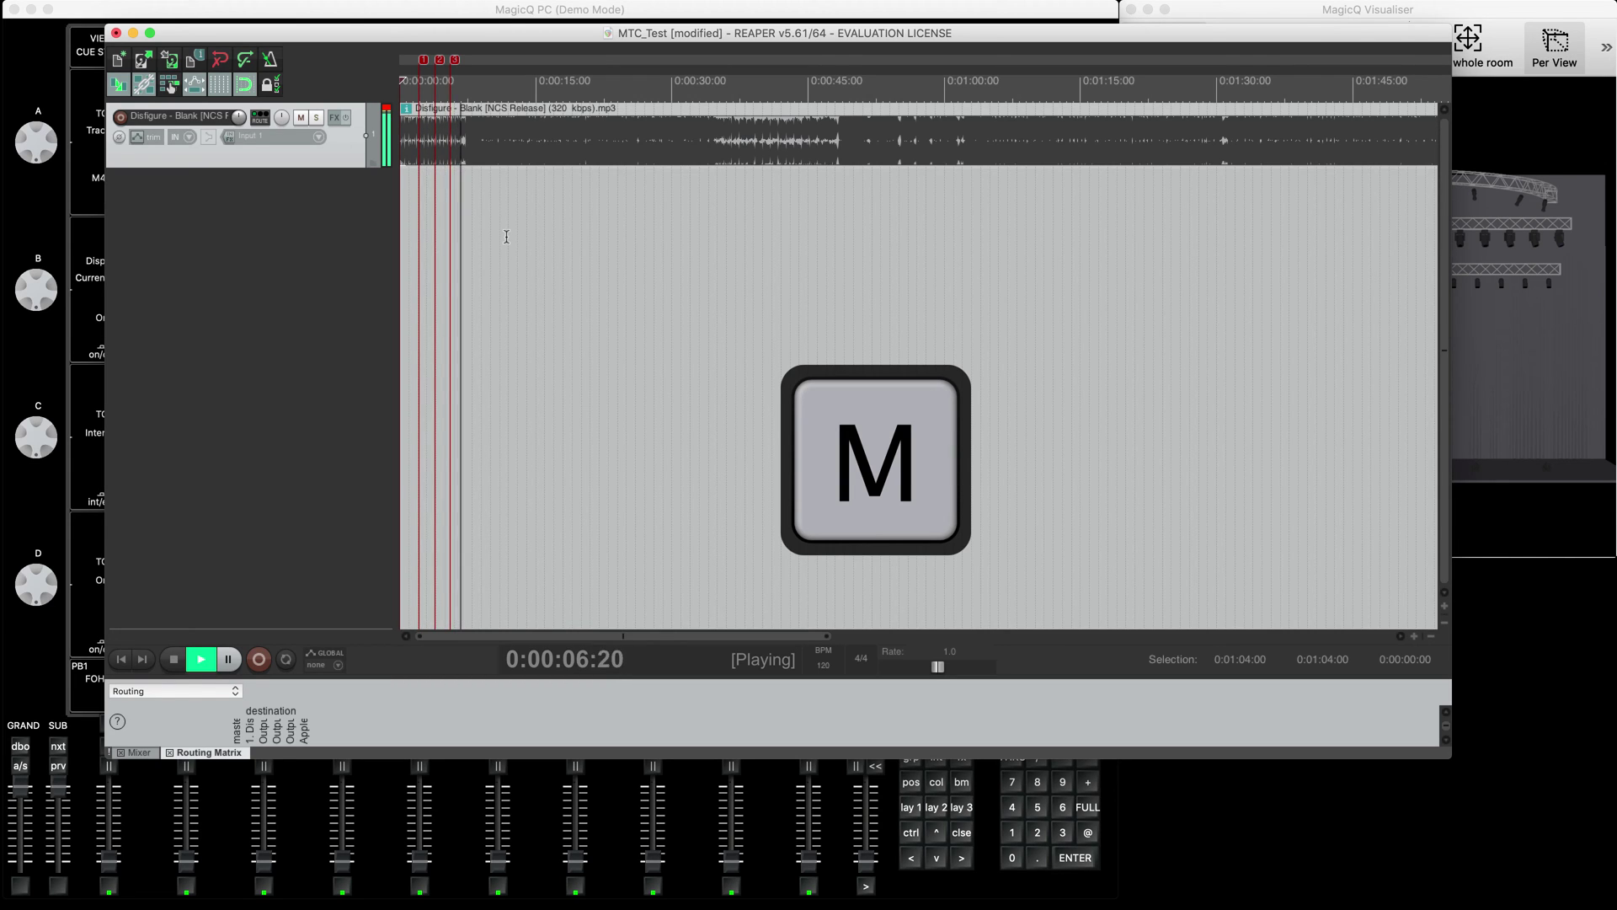
key(m)
key(m)
key(m)
key(m)
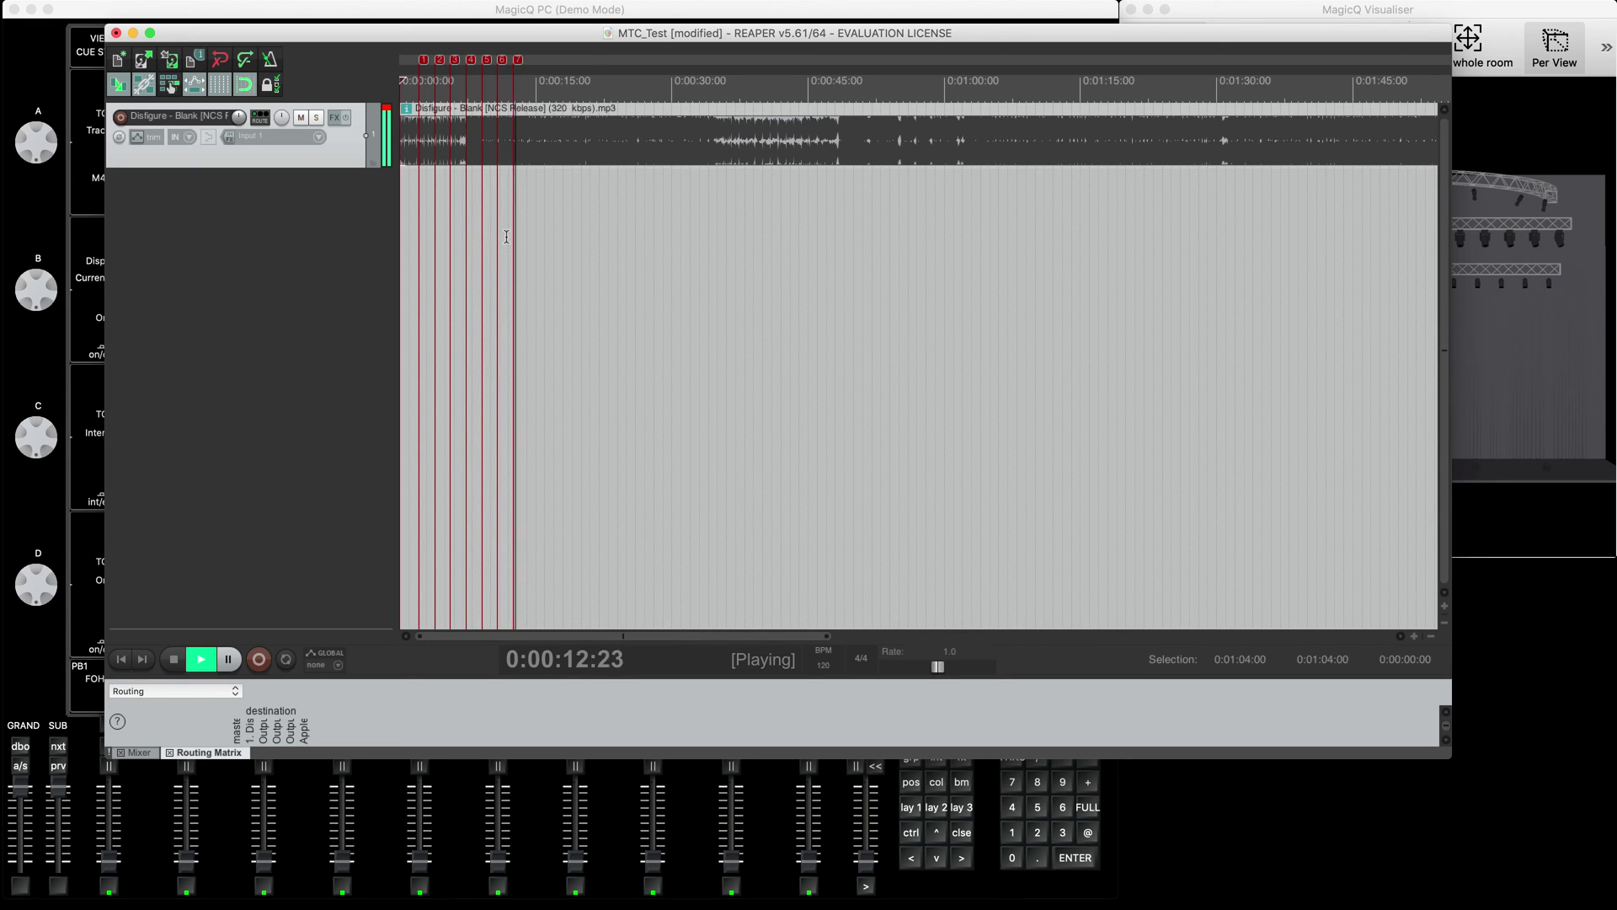
key(m)
key(m)
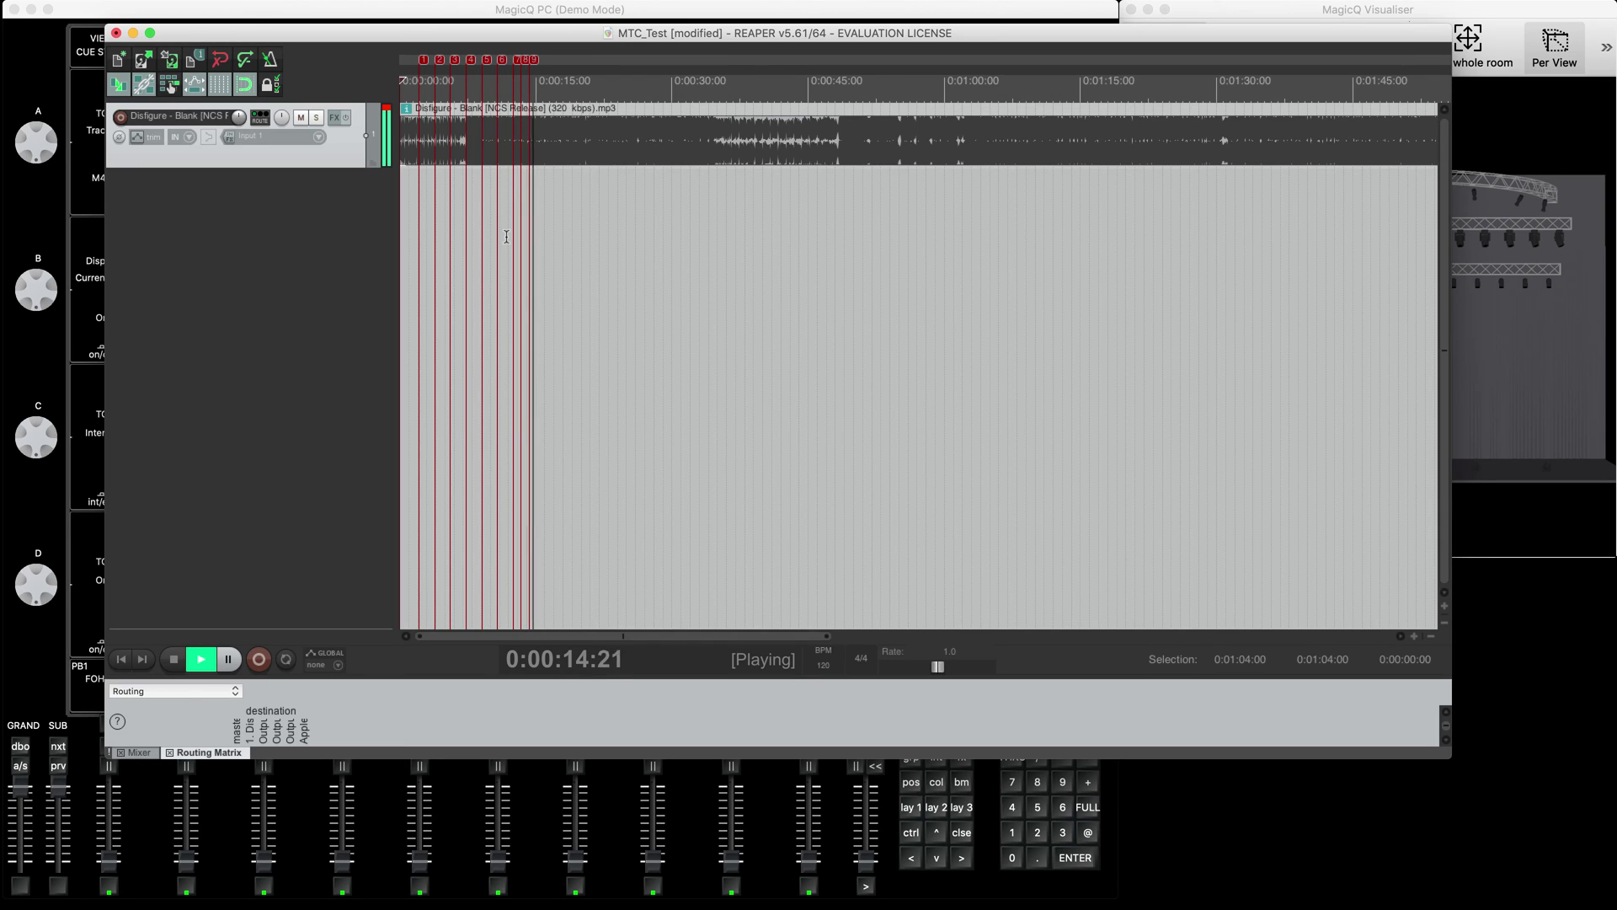
key(space)
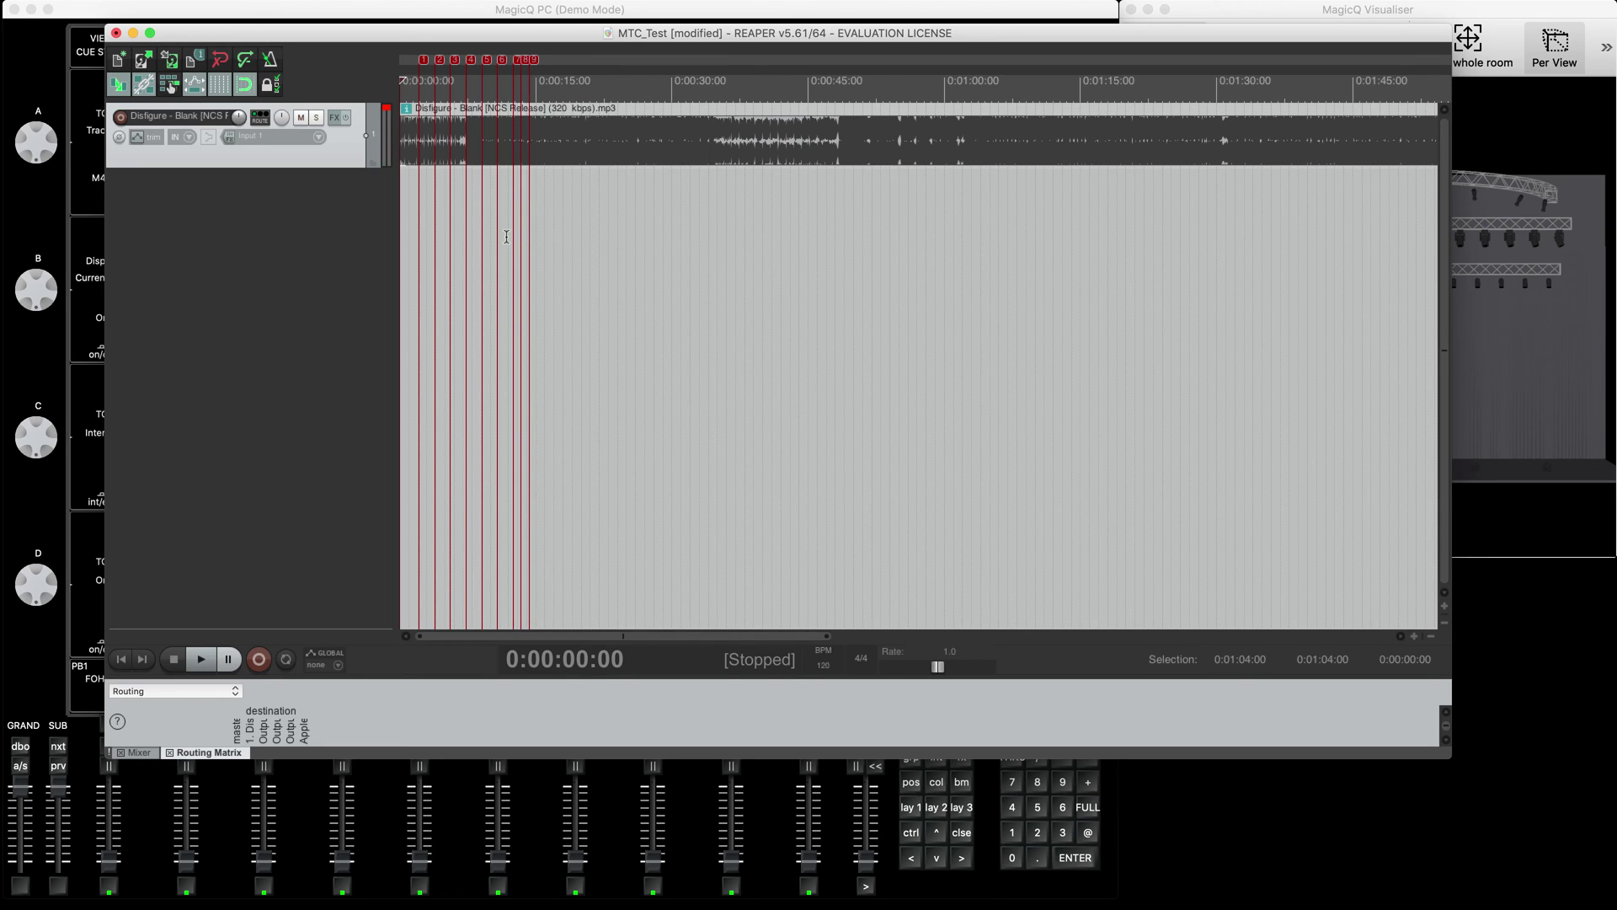
key(space)
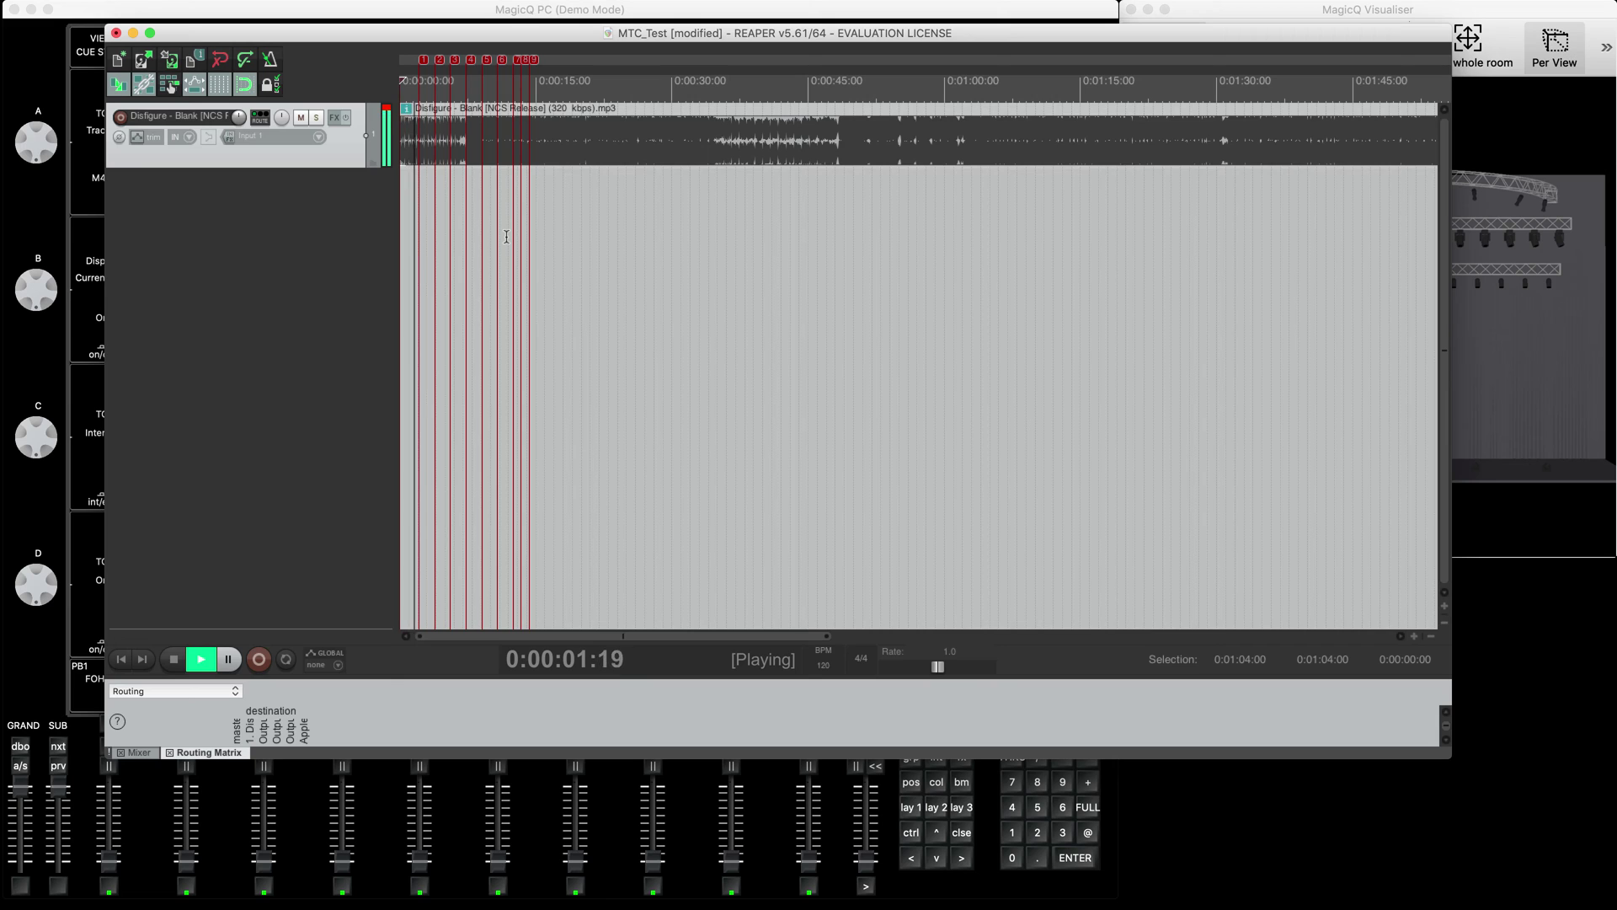
key(space)
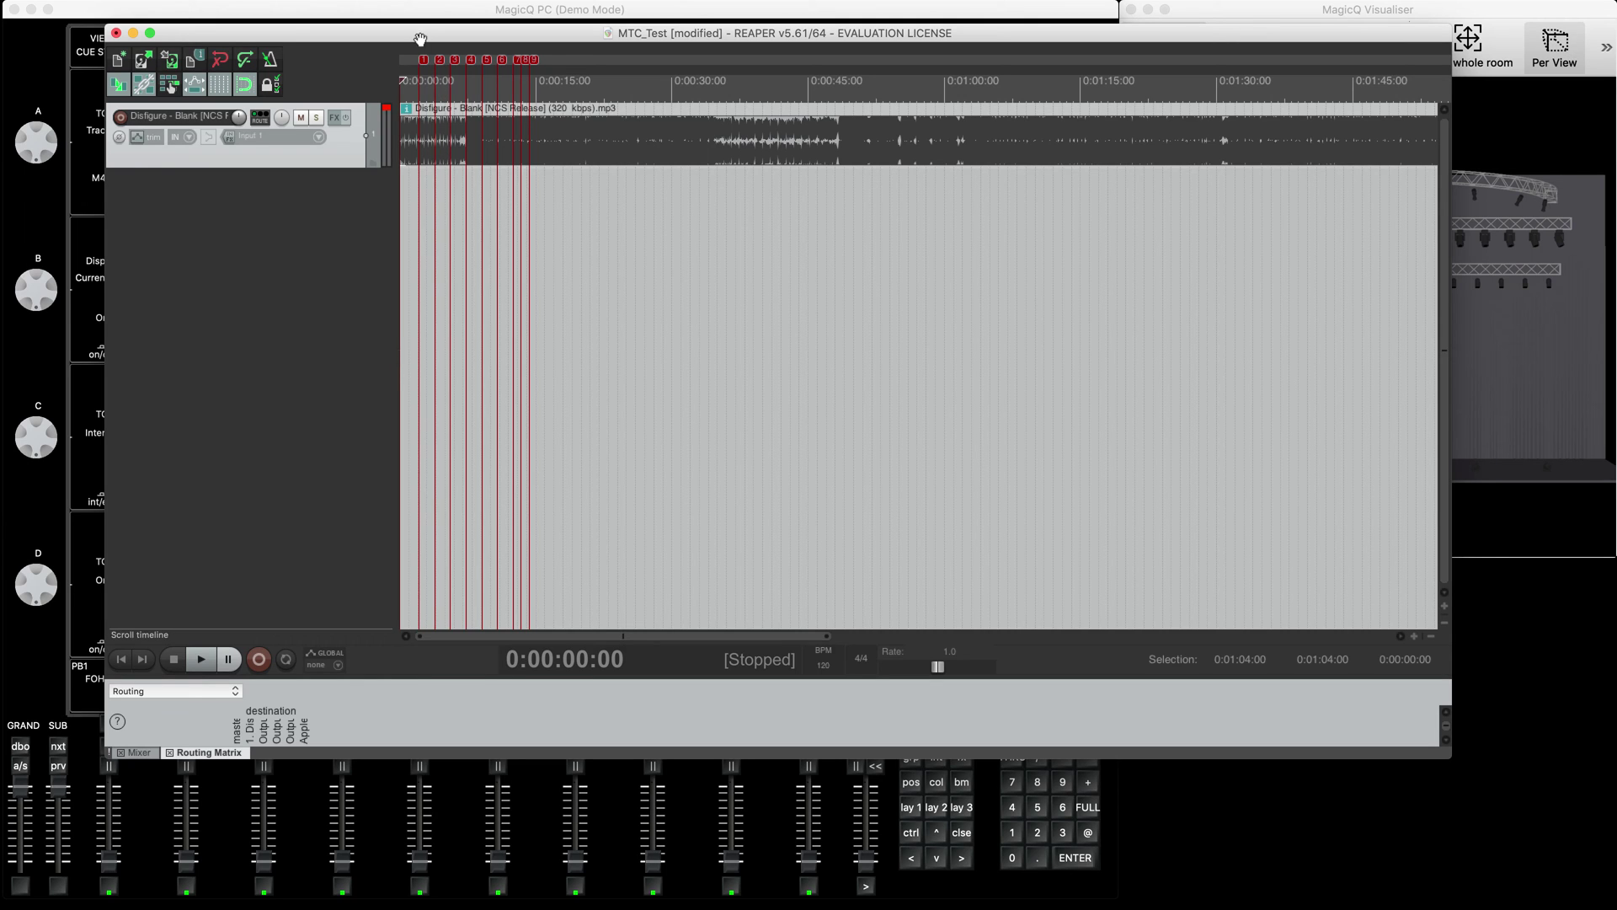
Rename marker 1 to Intro and marker 2 to Verse.
right_click(425, 65)
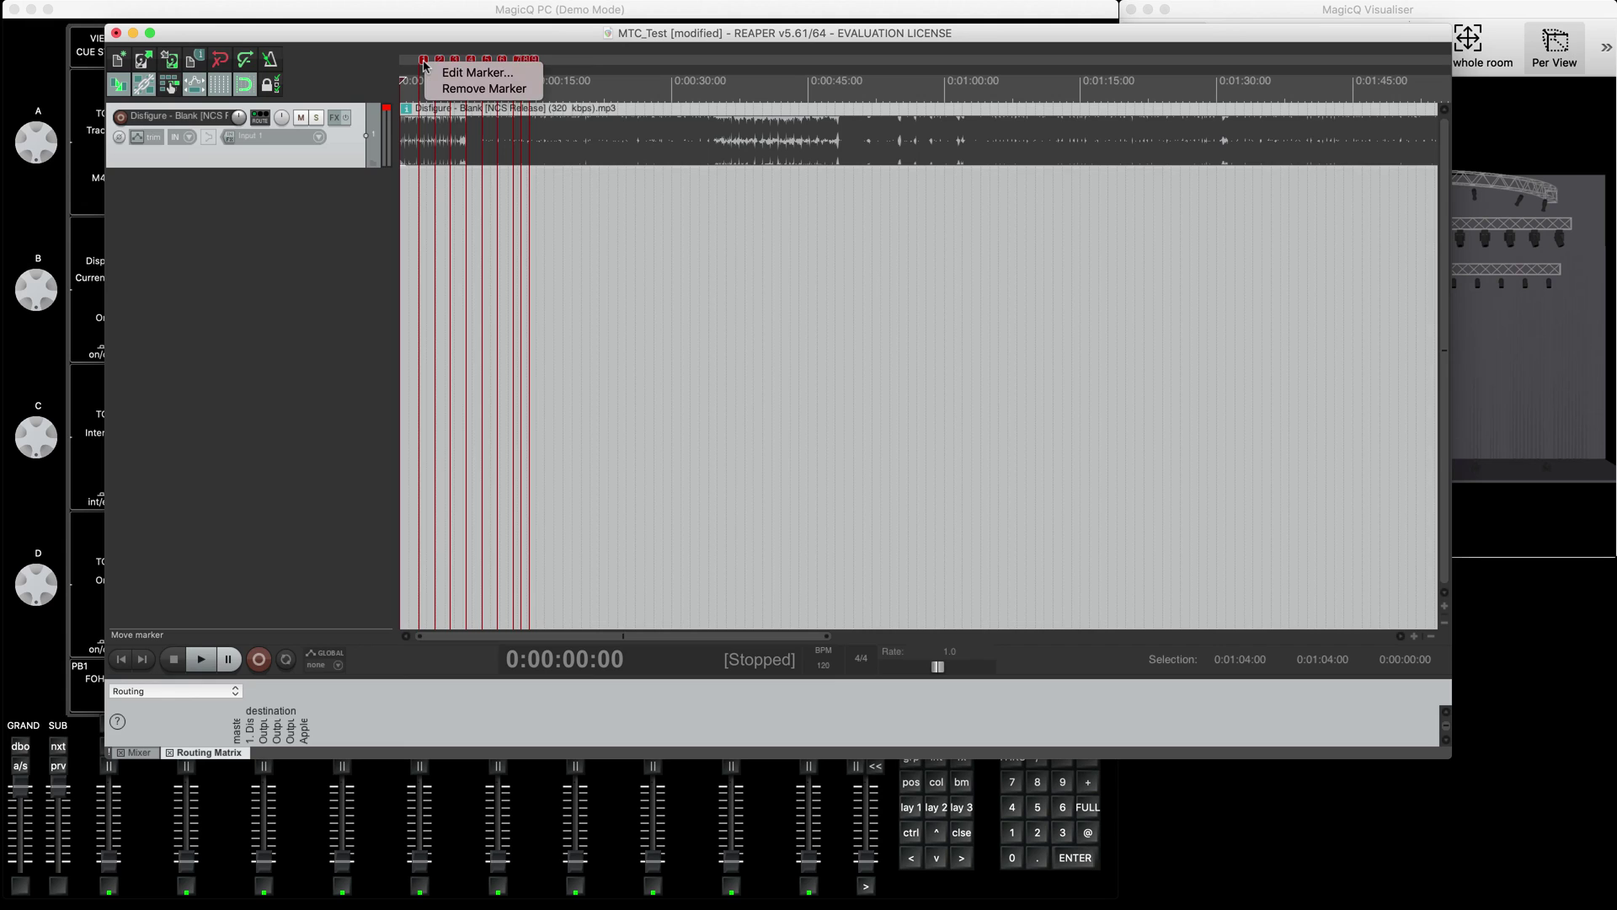
click(436, 76)
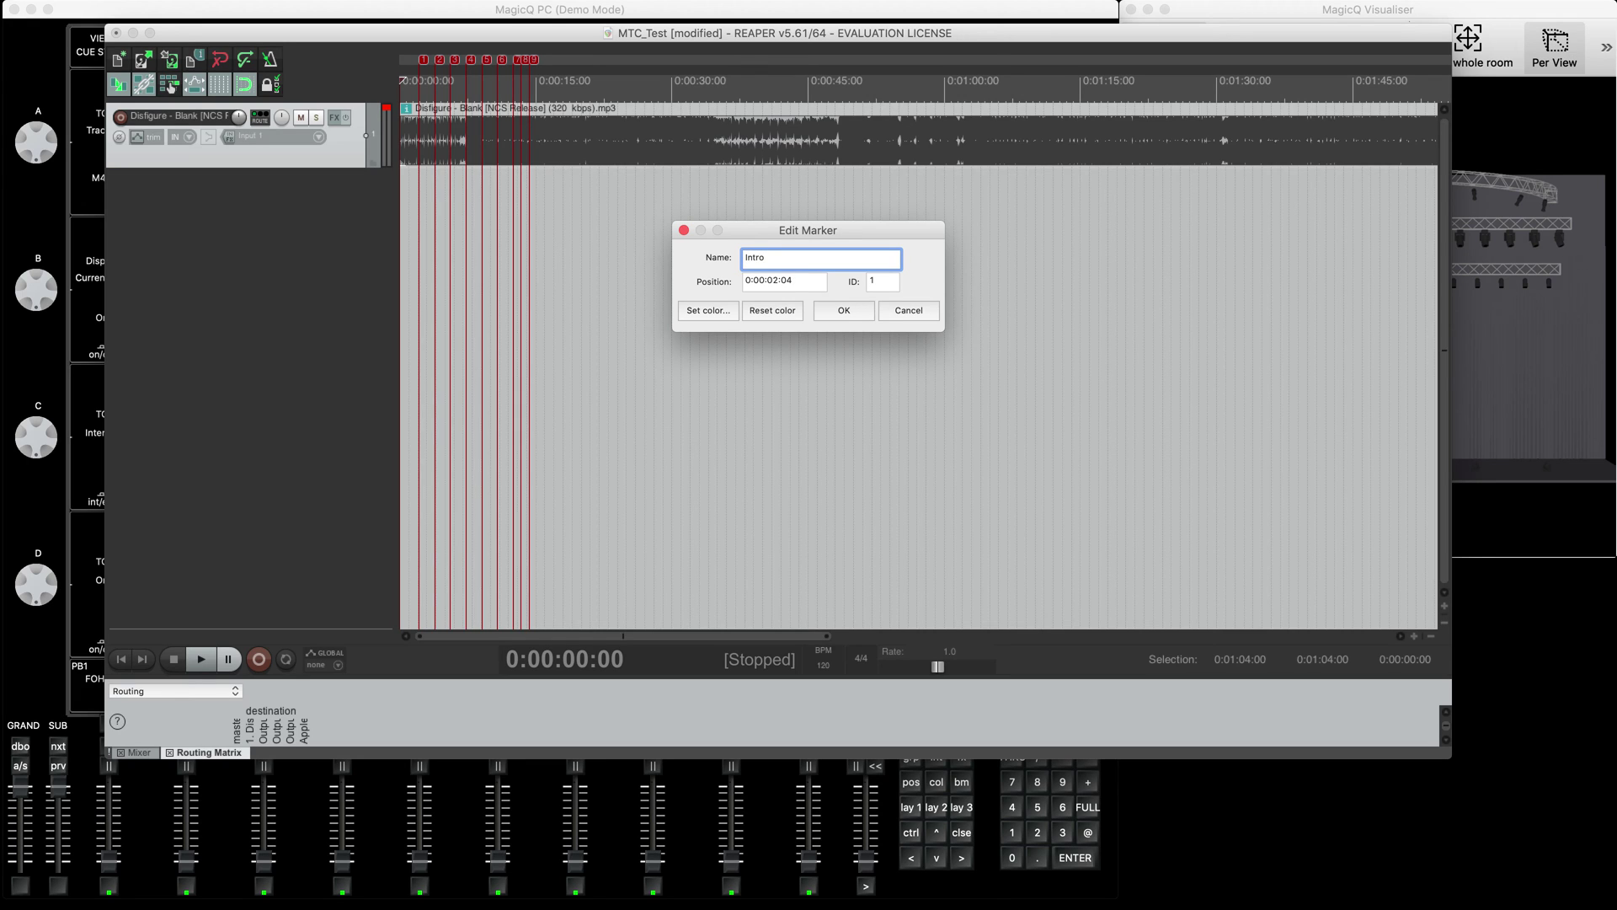
key(Return)
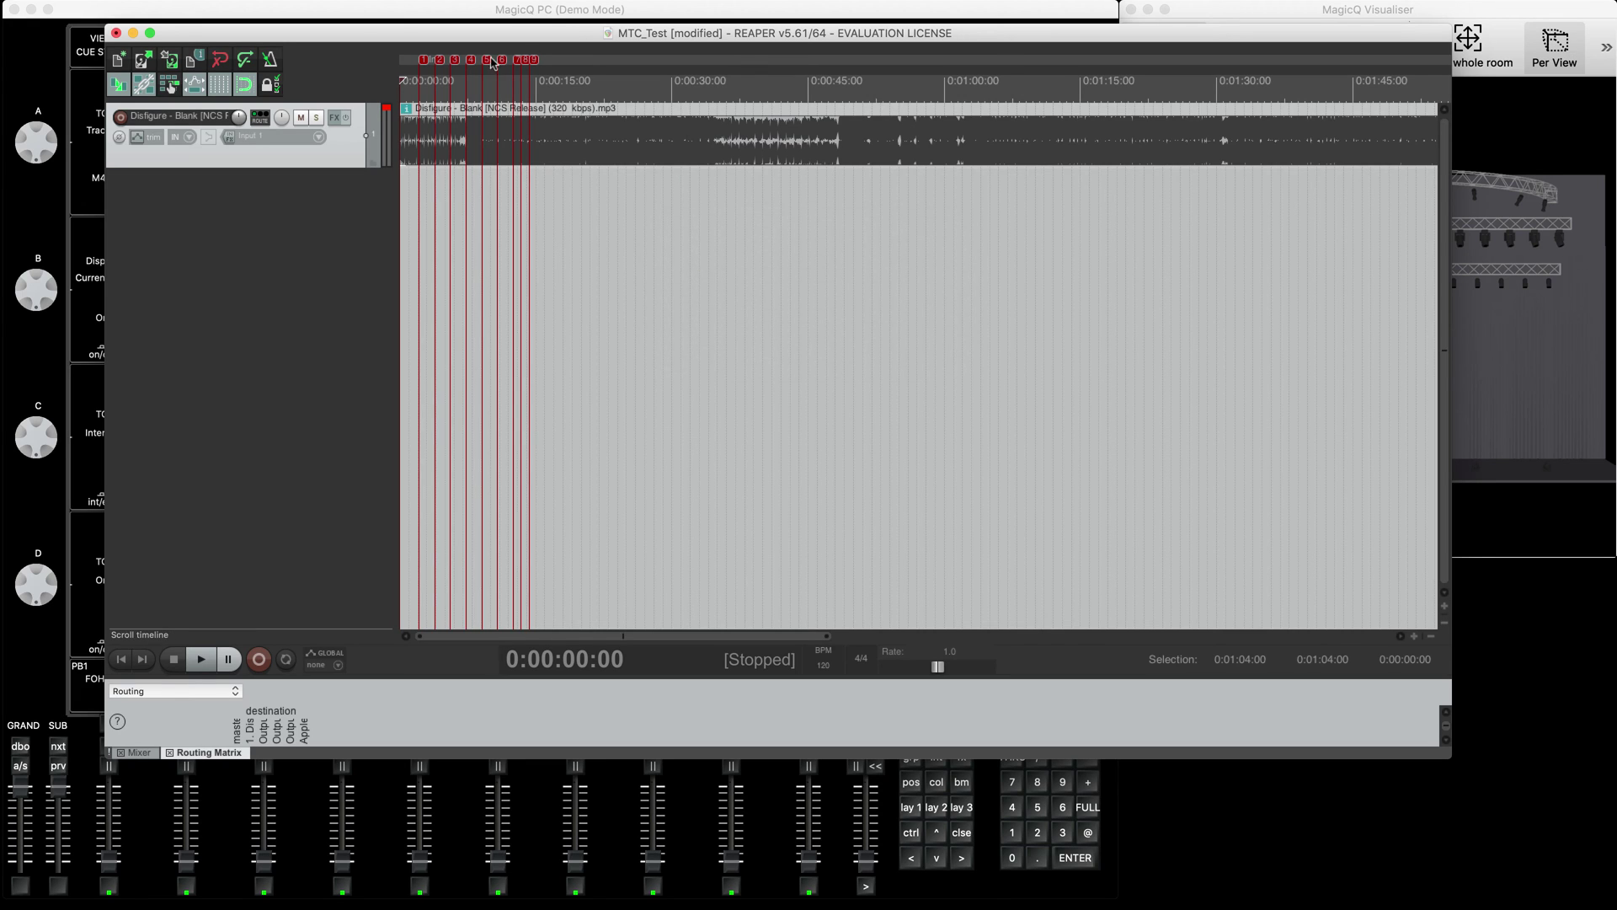
right_click(440, 61)
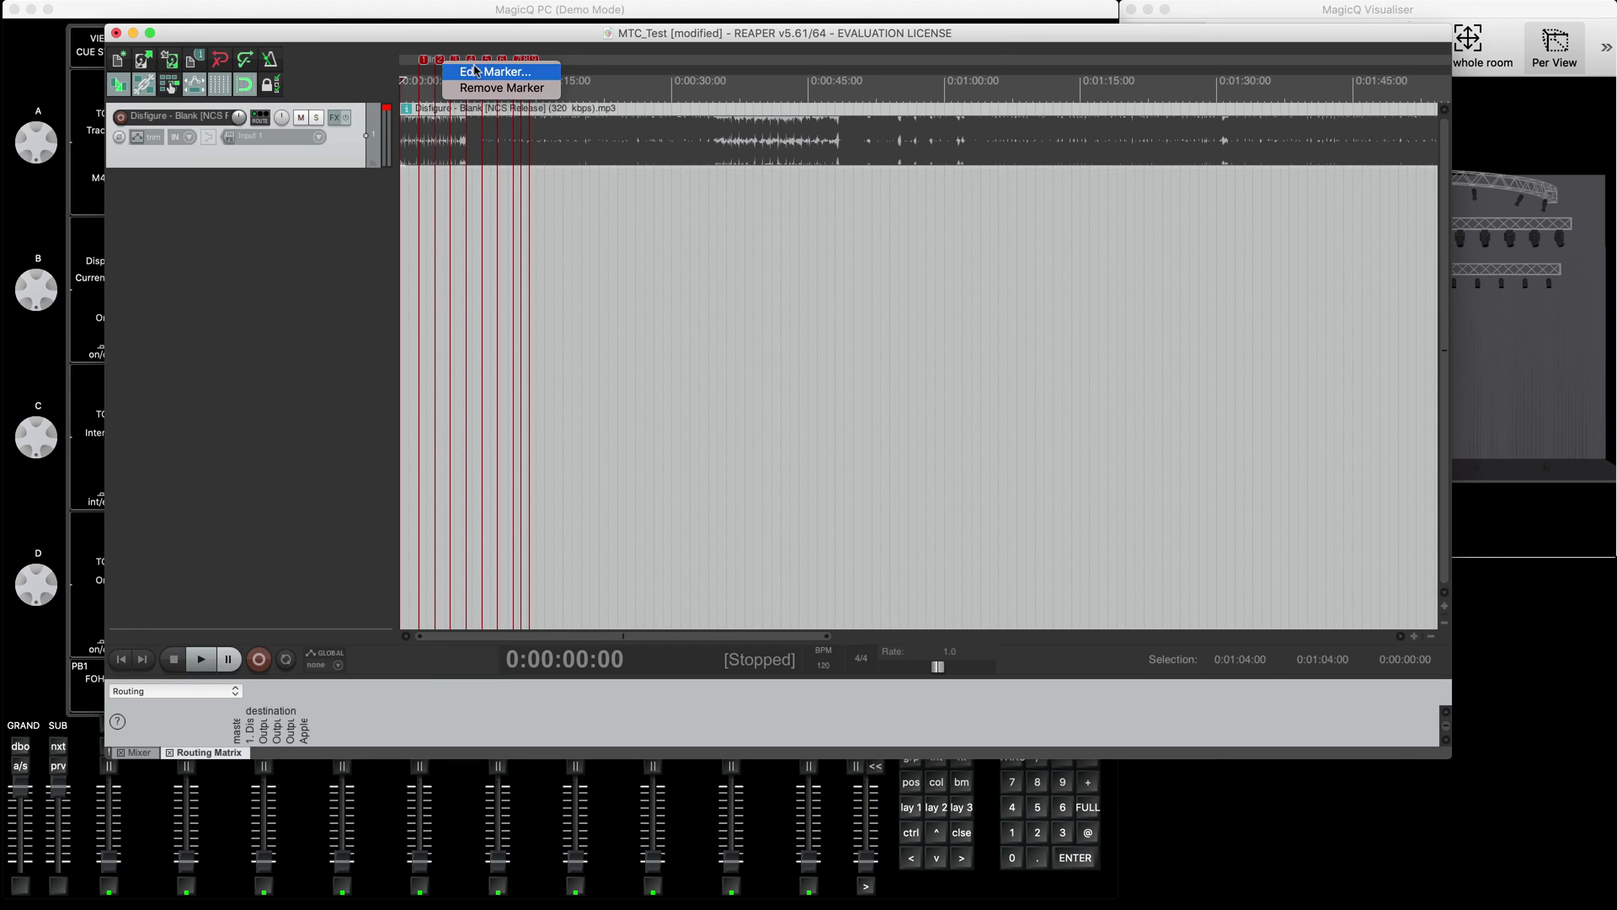
click(495, 72)
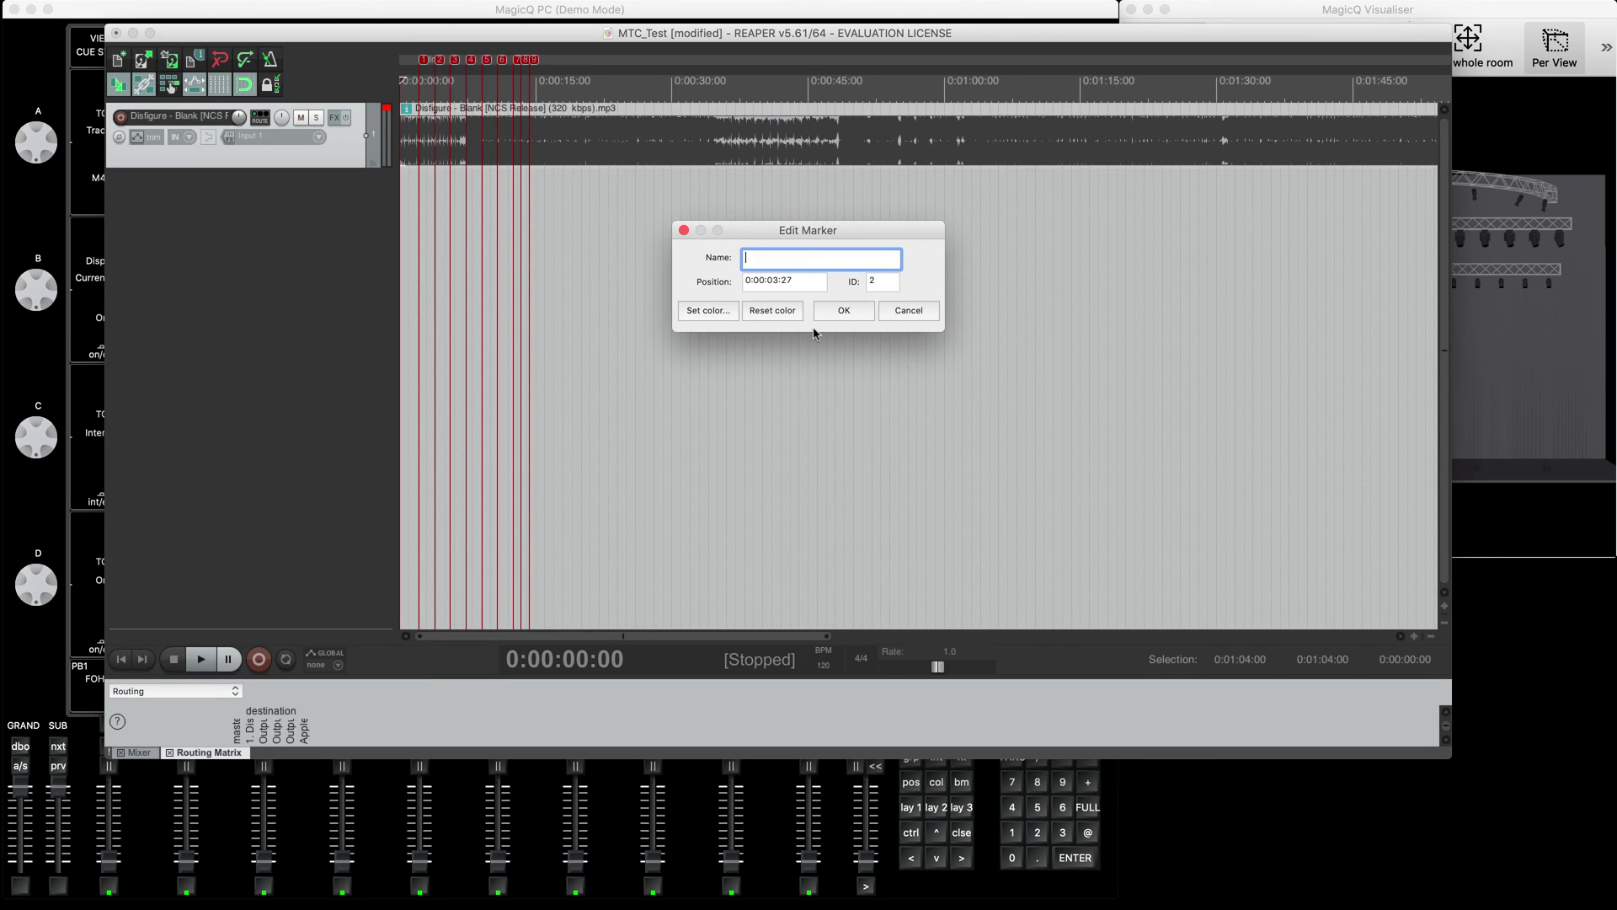
text(Verse)
key(Return)
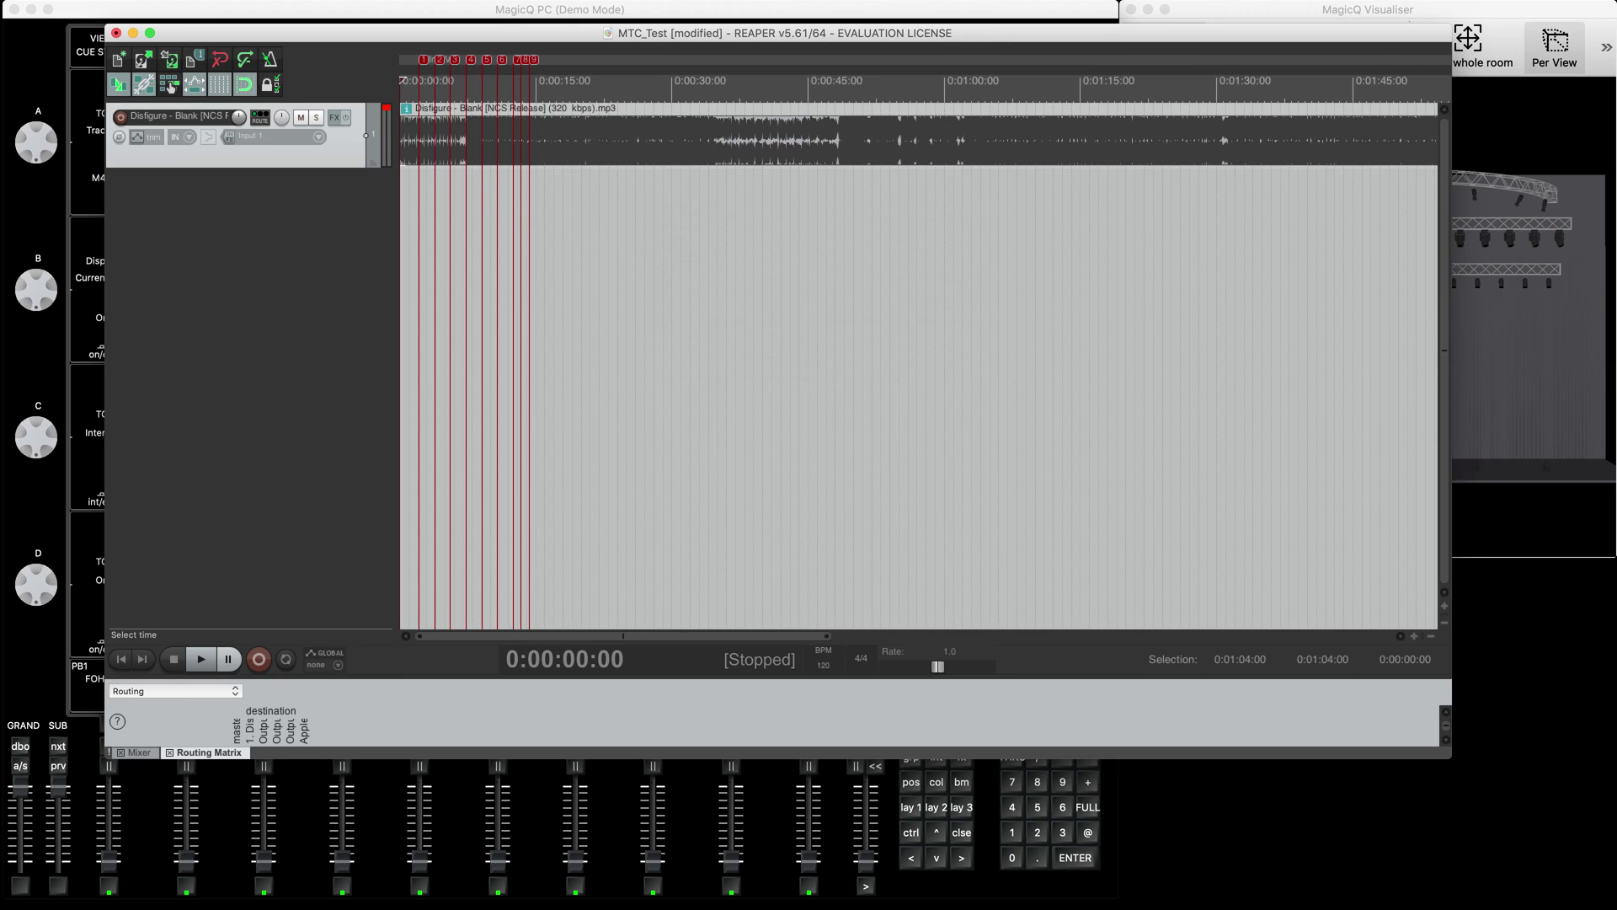
Rename marker 3 to Verse and marker 5 to Kick 1.
right_click(455, 64)
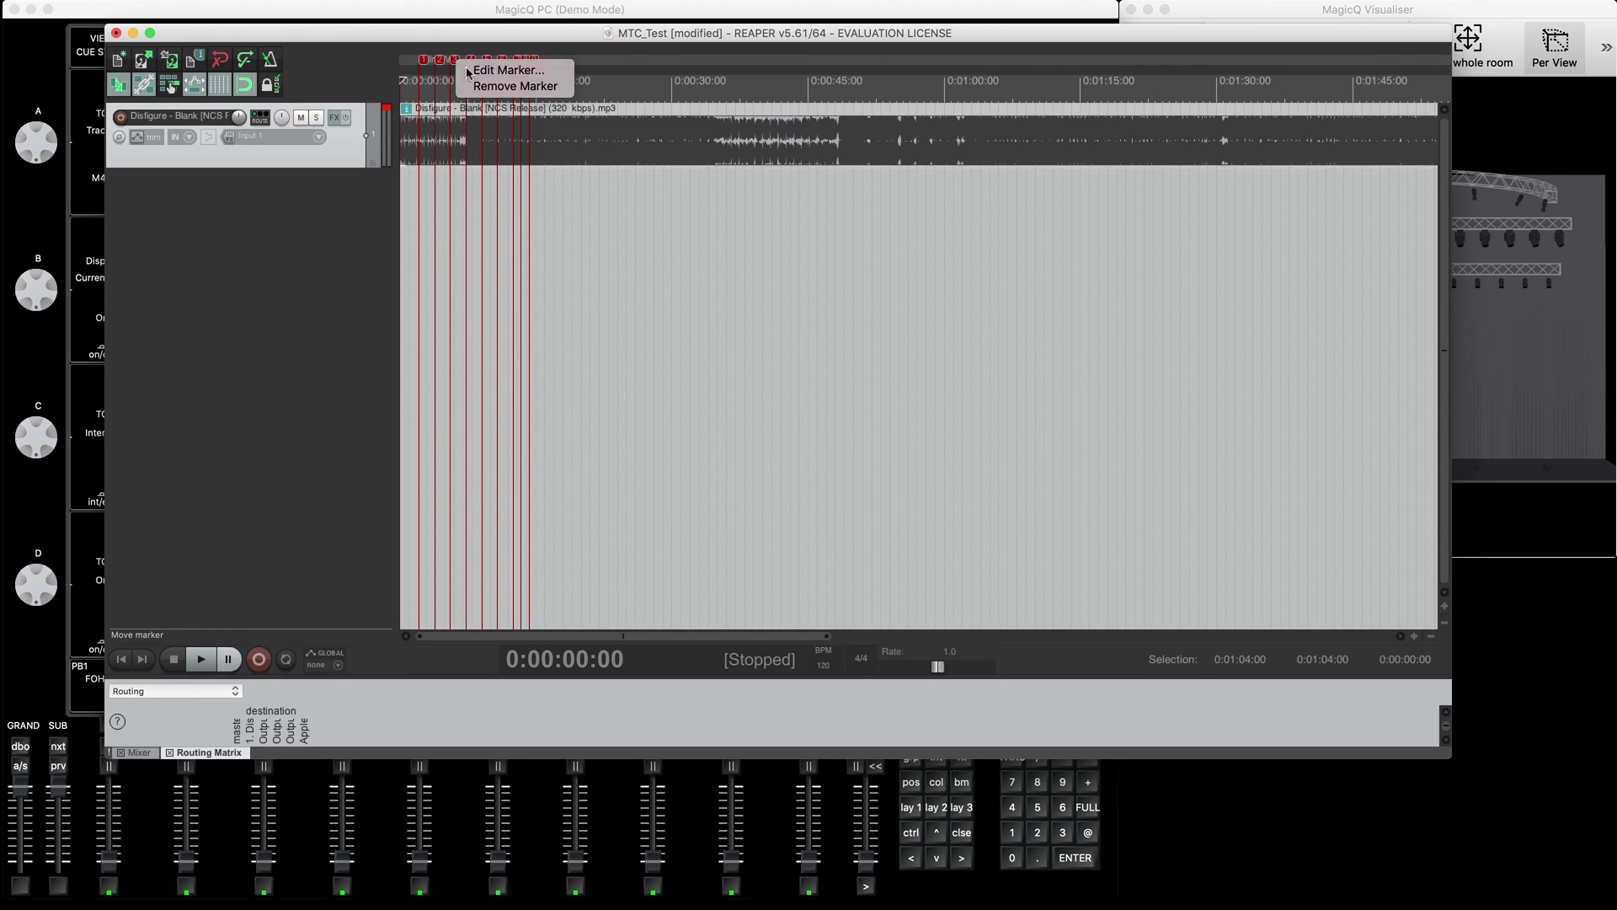
click(484, 71)
text(Ver)
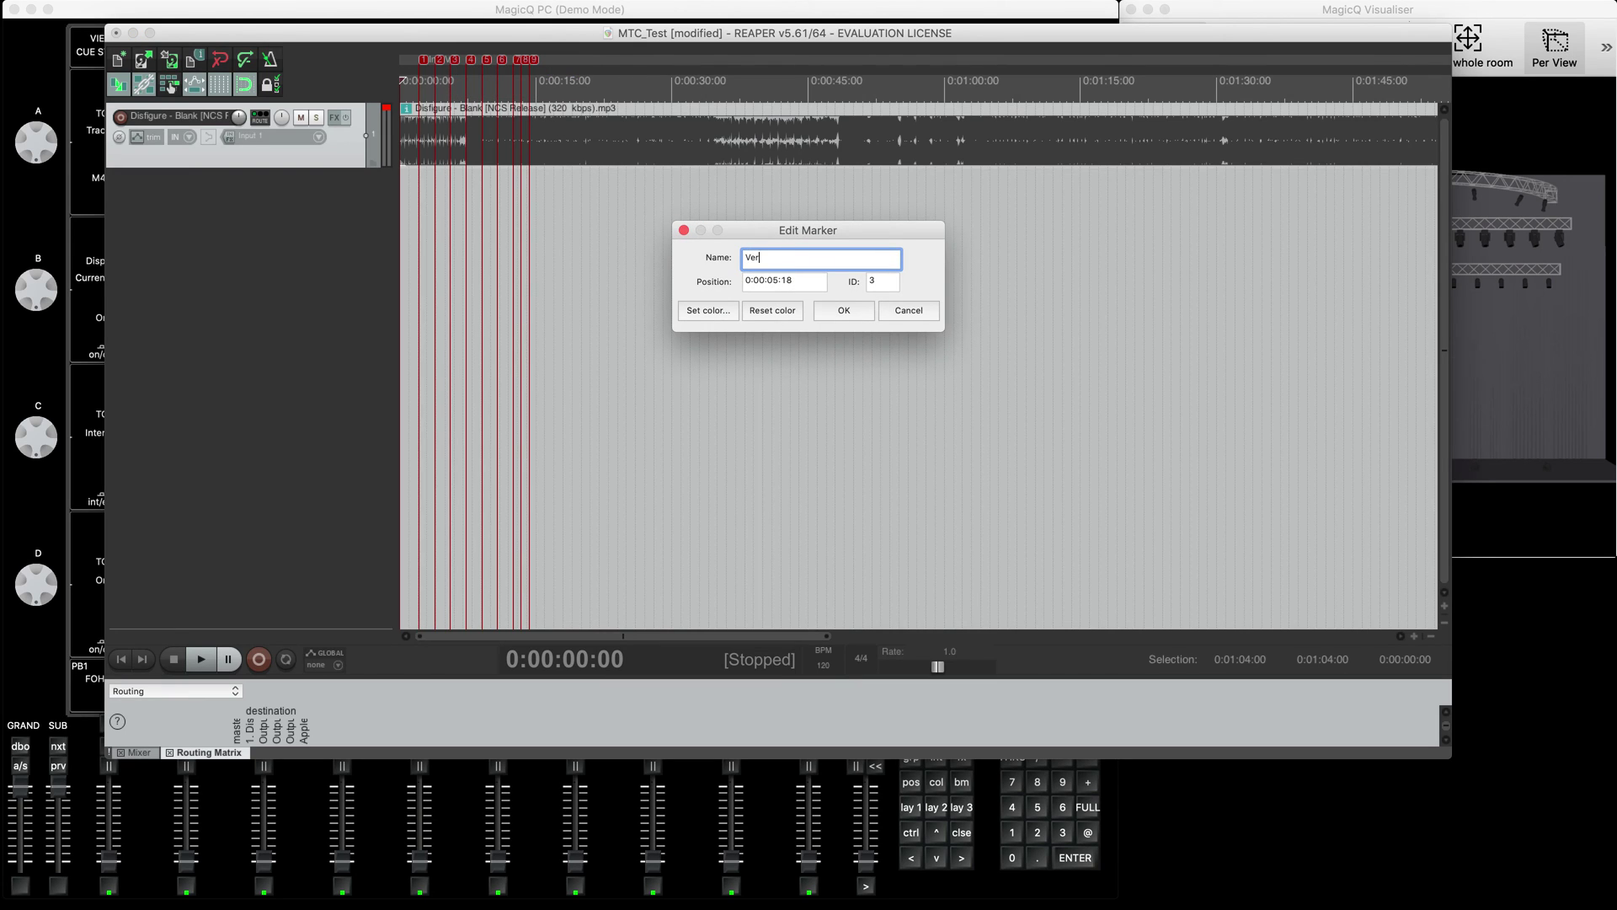
text(se)
key(Return)
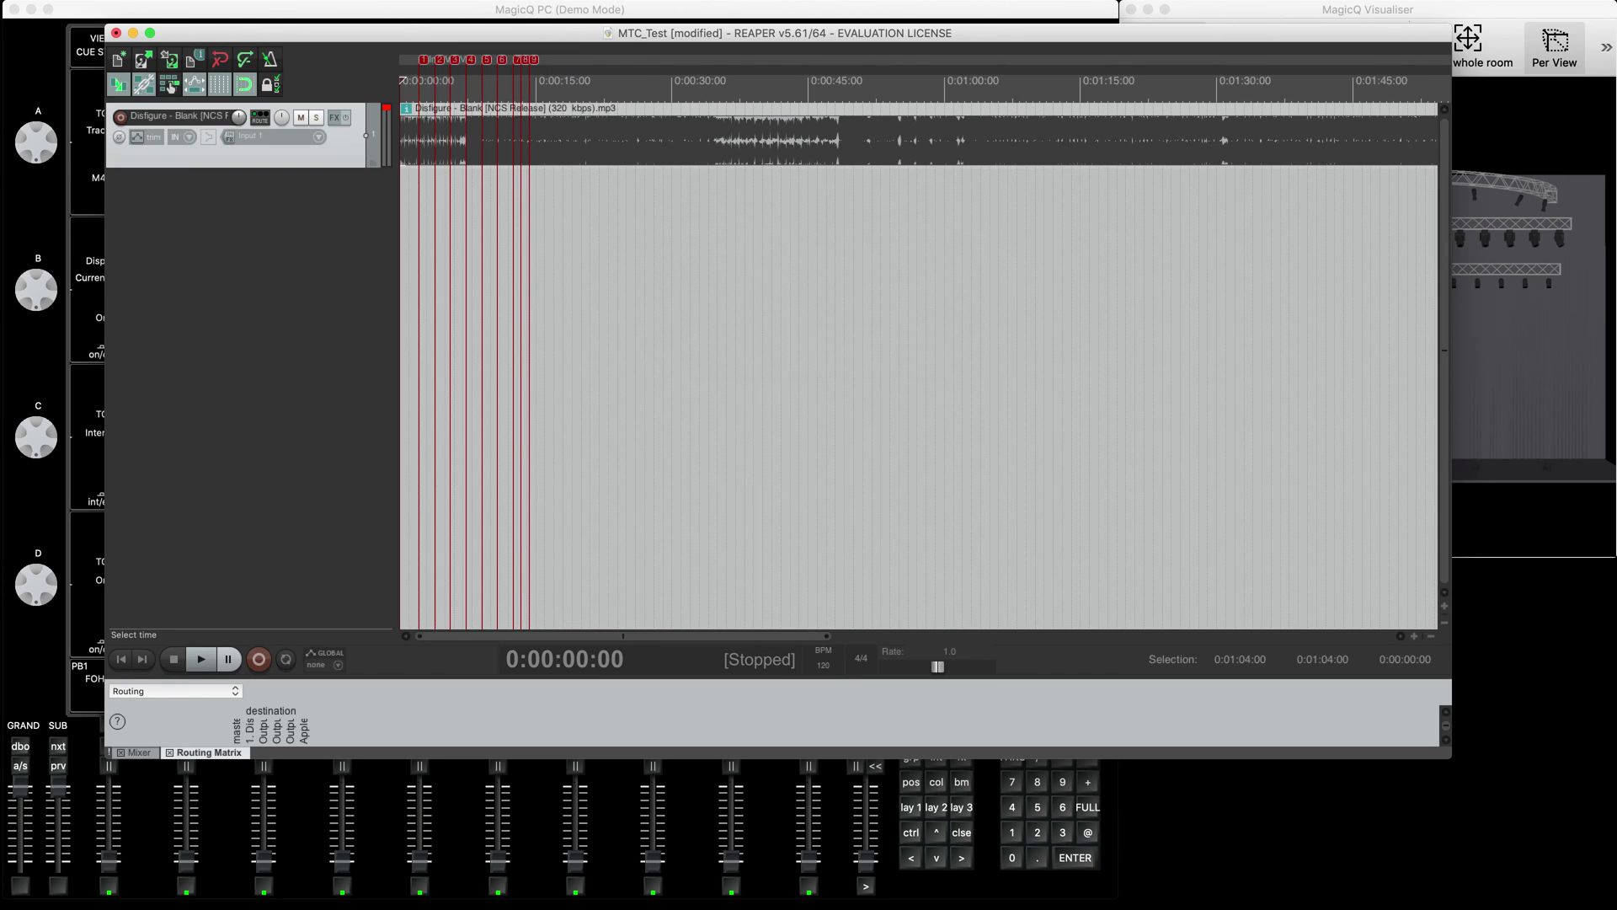
right_click(487, 61)
click(522, 67)
text(Kick 1)
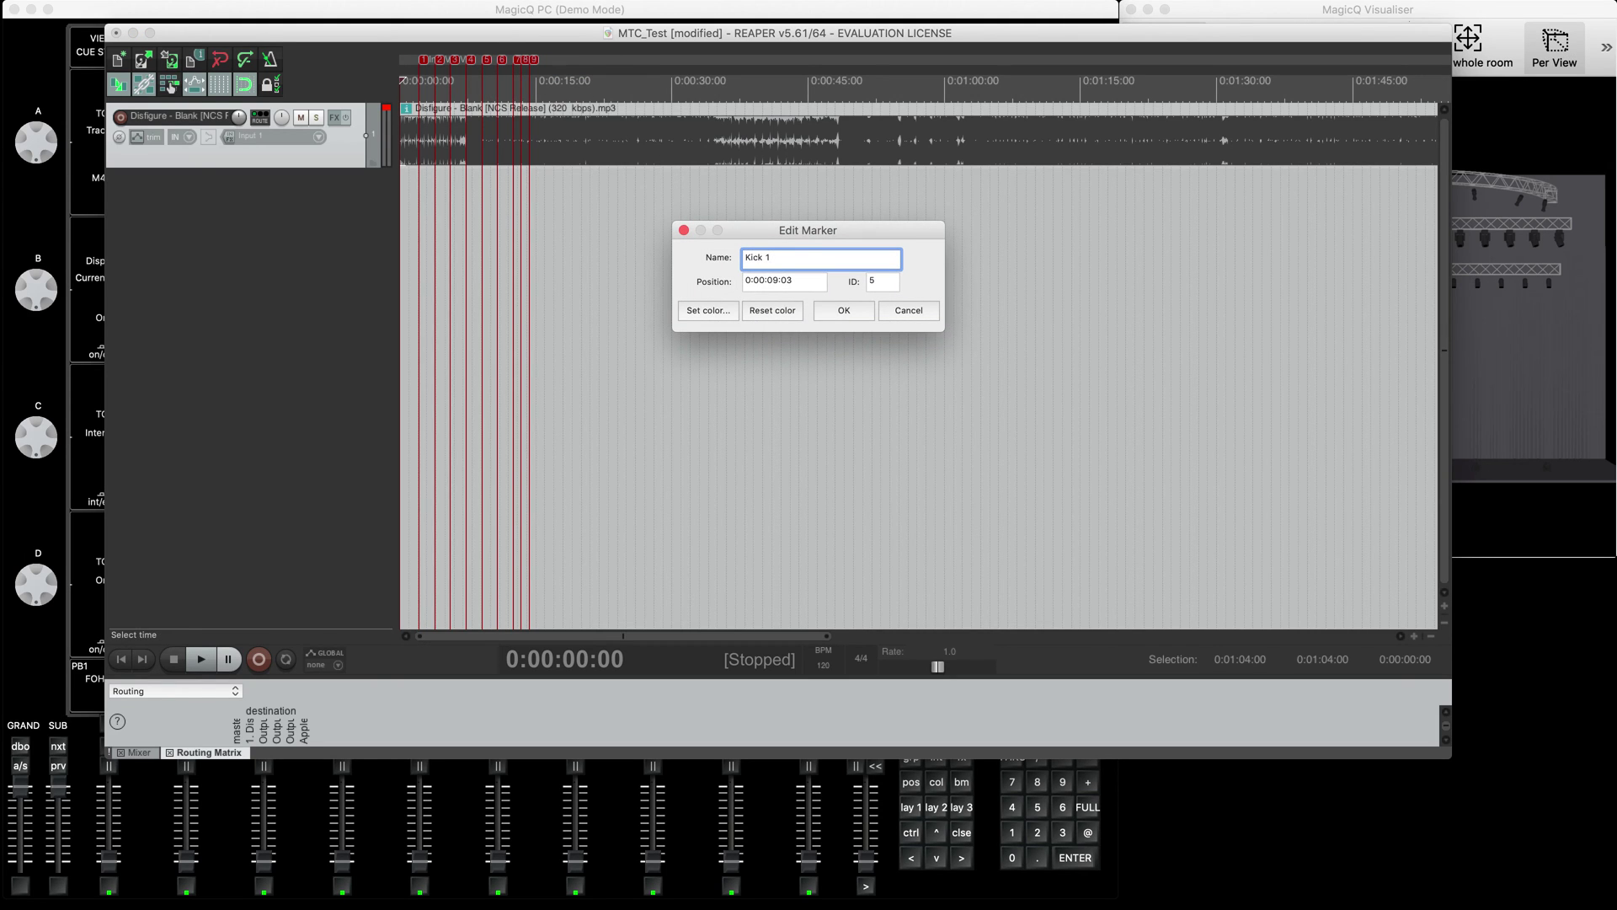
key(Return)
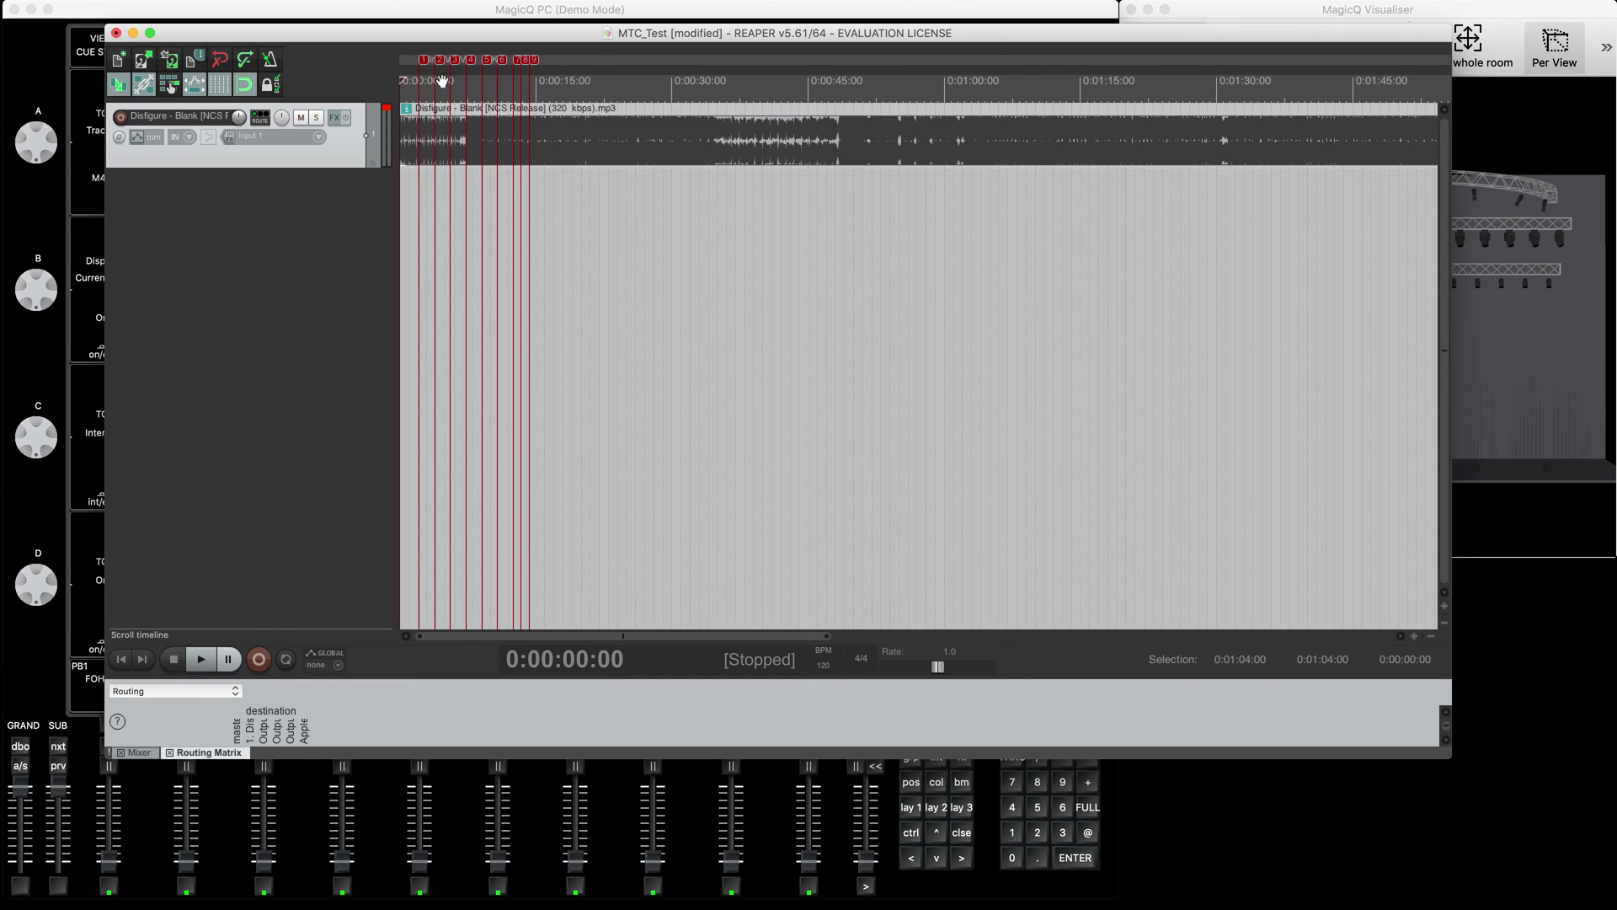
Zoom in, check the Intro marker against the music, and nudge it slightly later.
scroll(539, 195, up, 10)
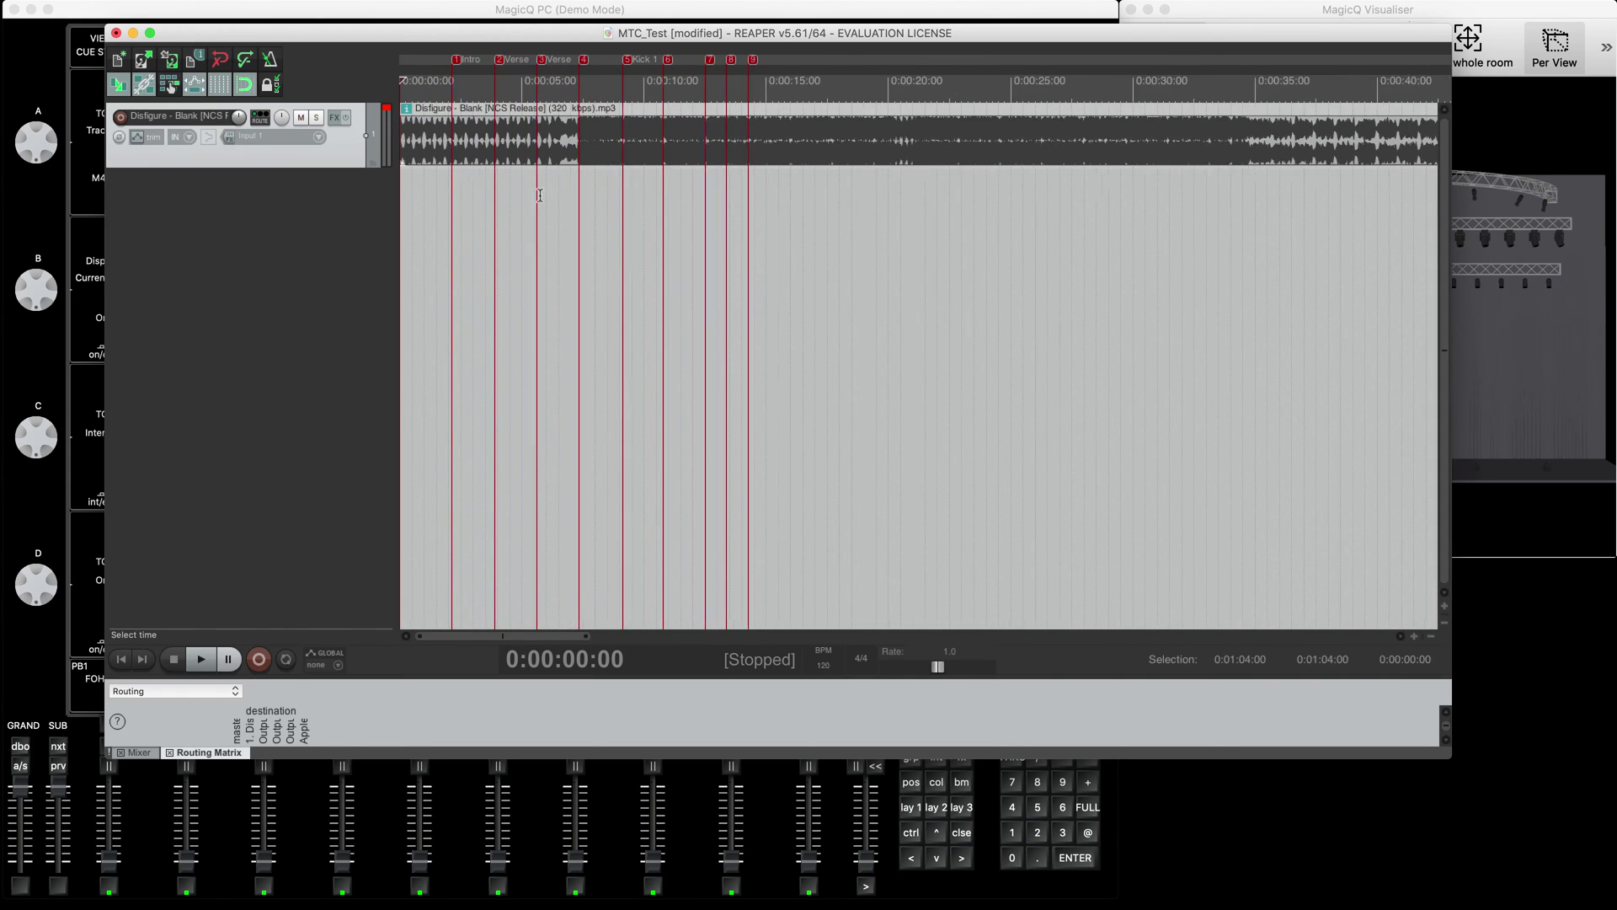
key(space)
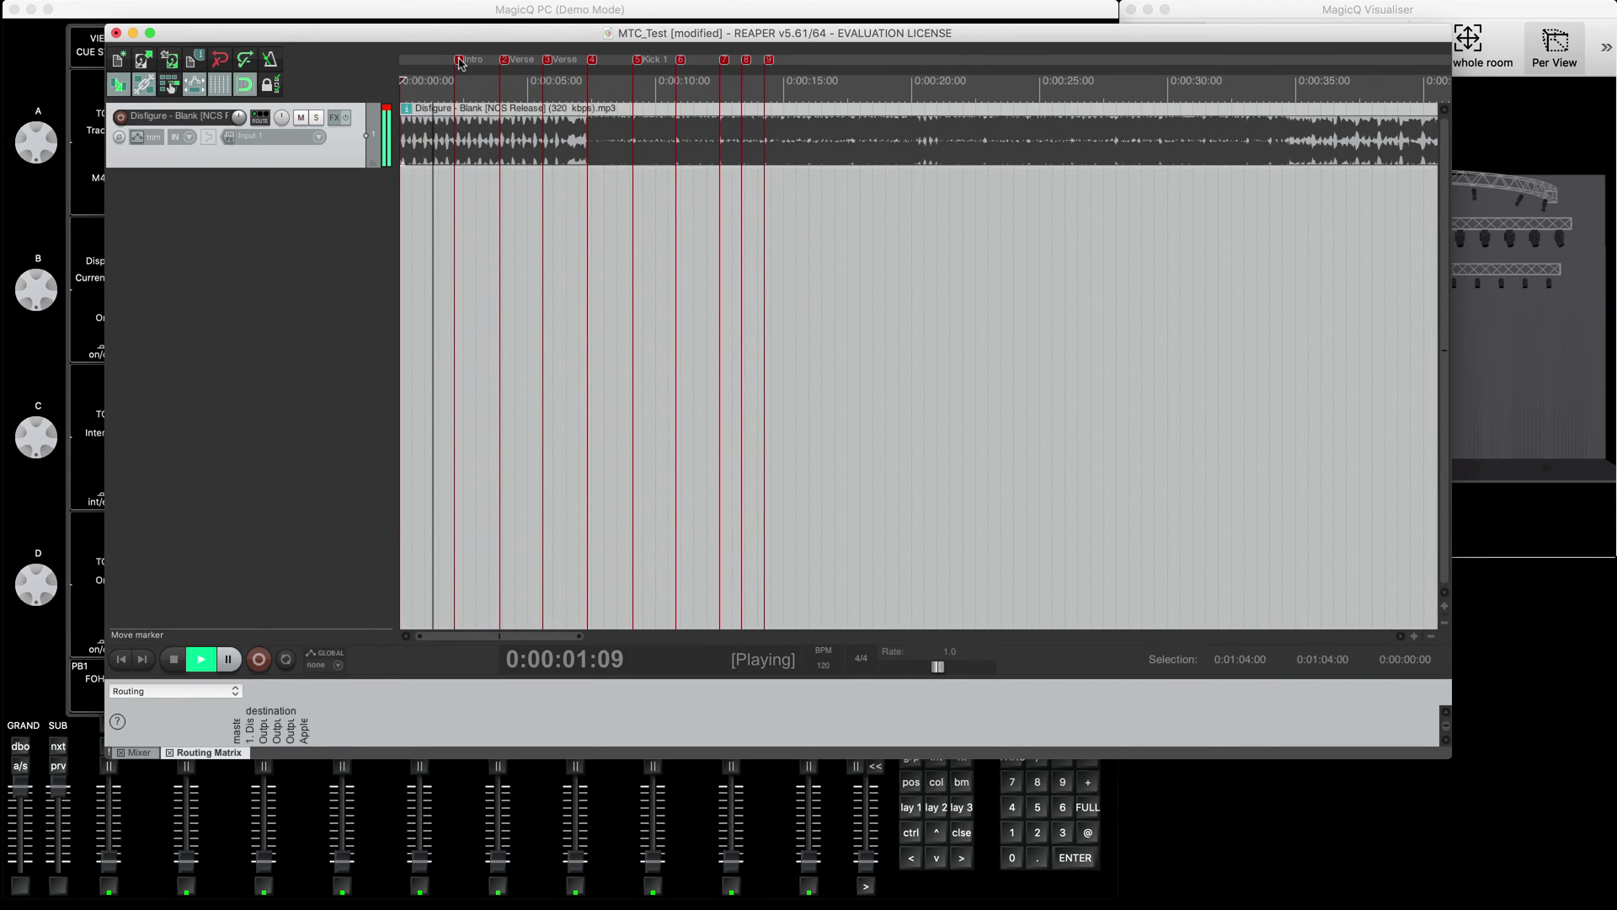
key(space)
drag(460, 63, 466, 64)
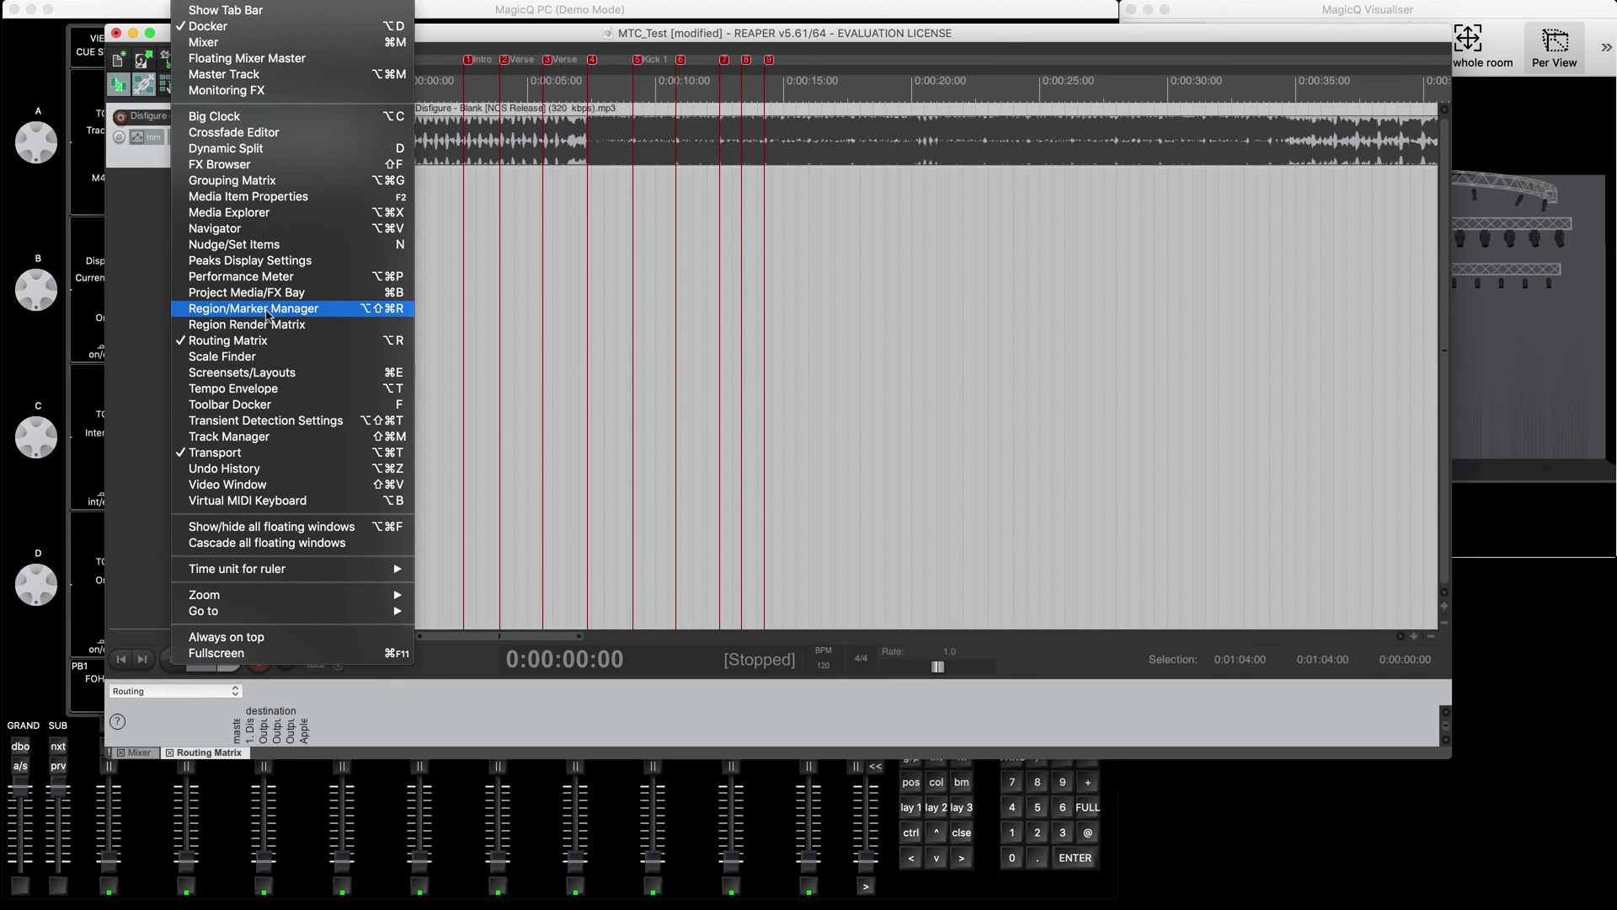
In the Region/Marker Manager, rename marker M4 to Pre-Kick.
click(264, 308)
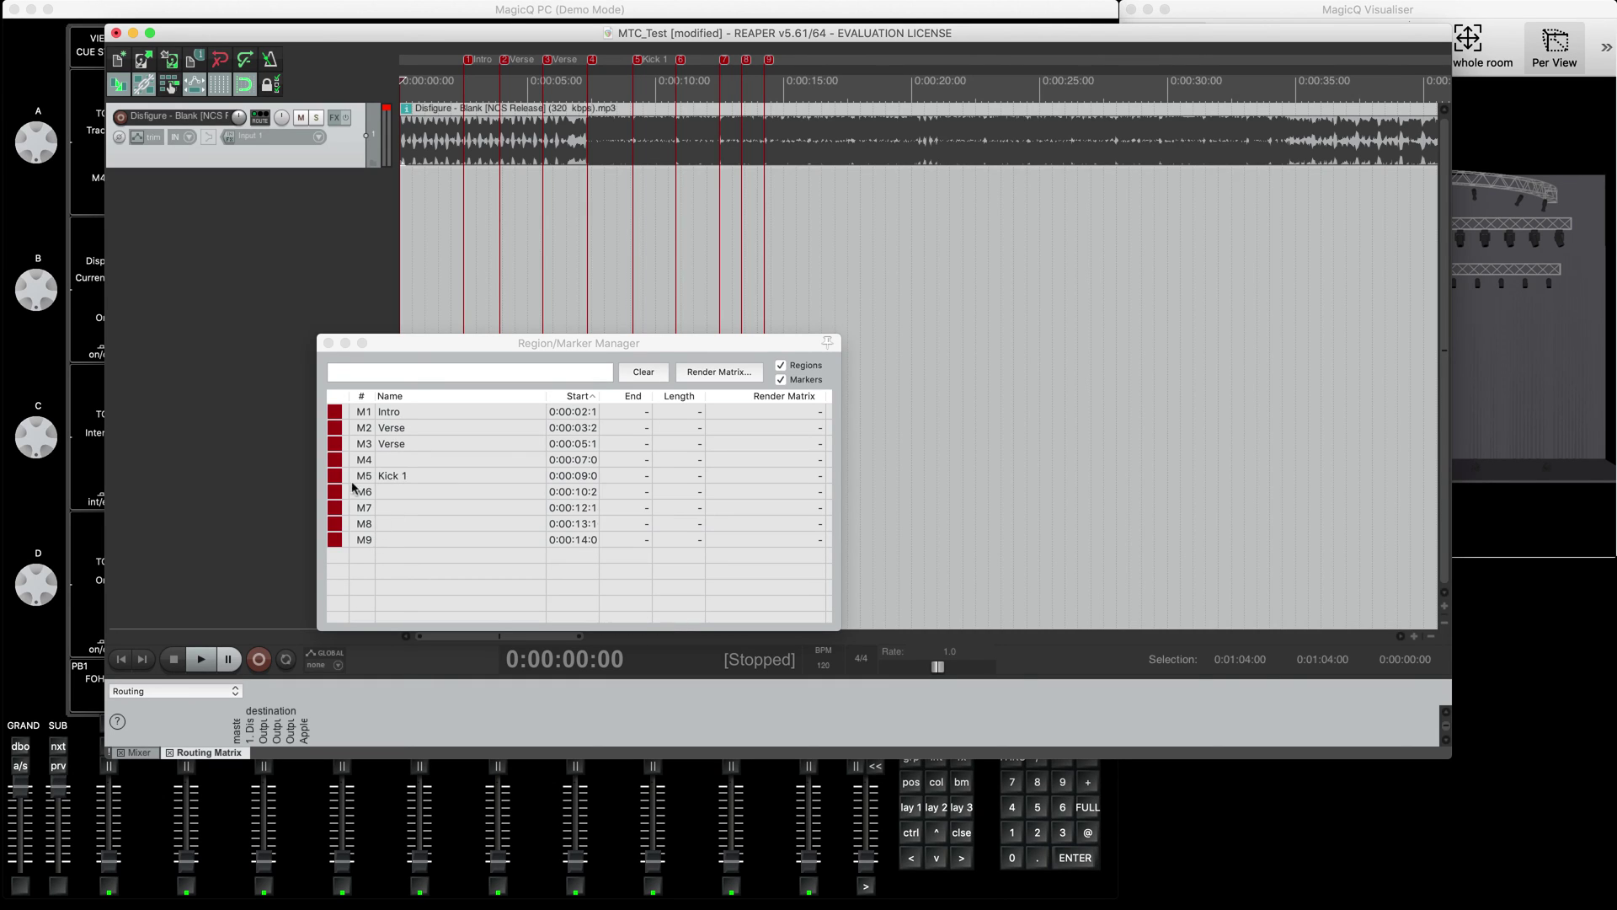
click(397, 461)
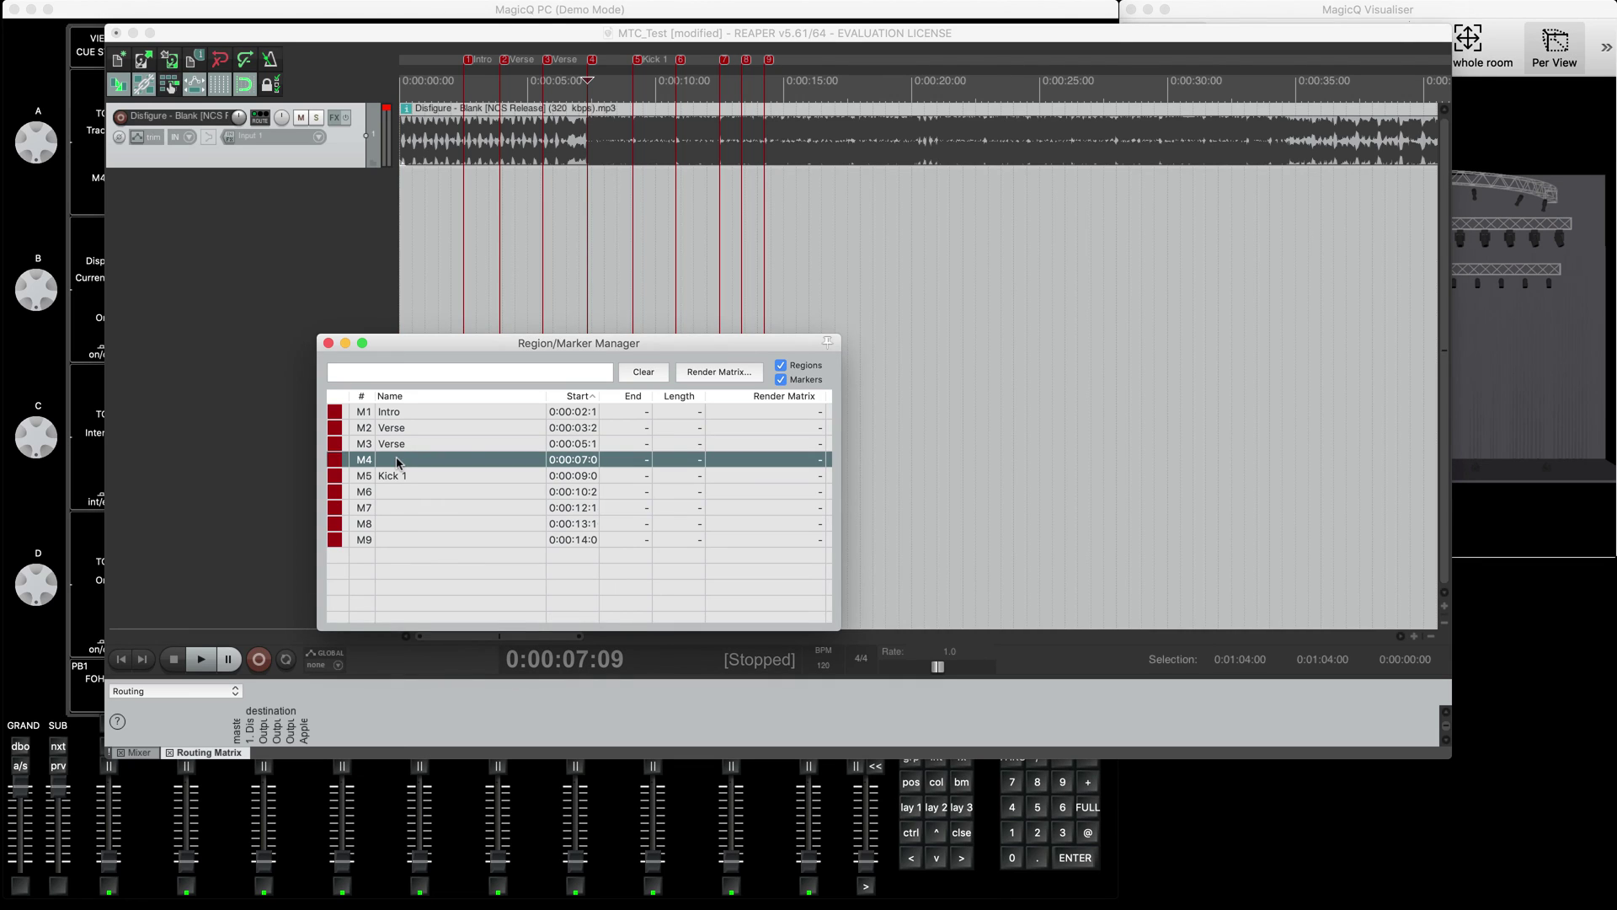
double_click(396, 460)
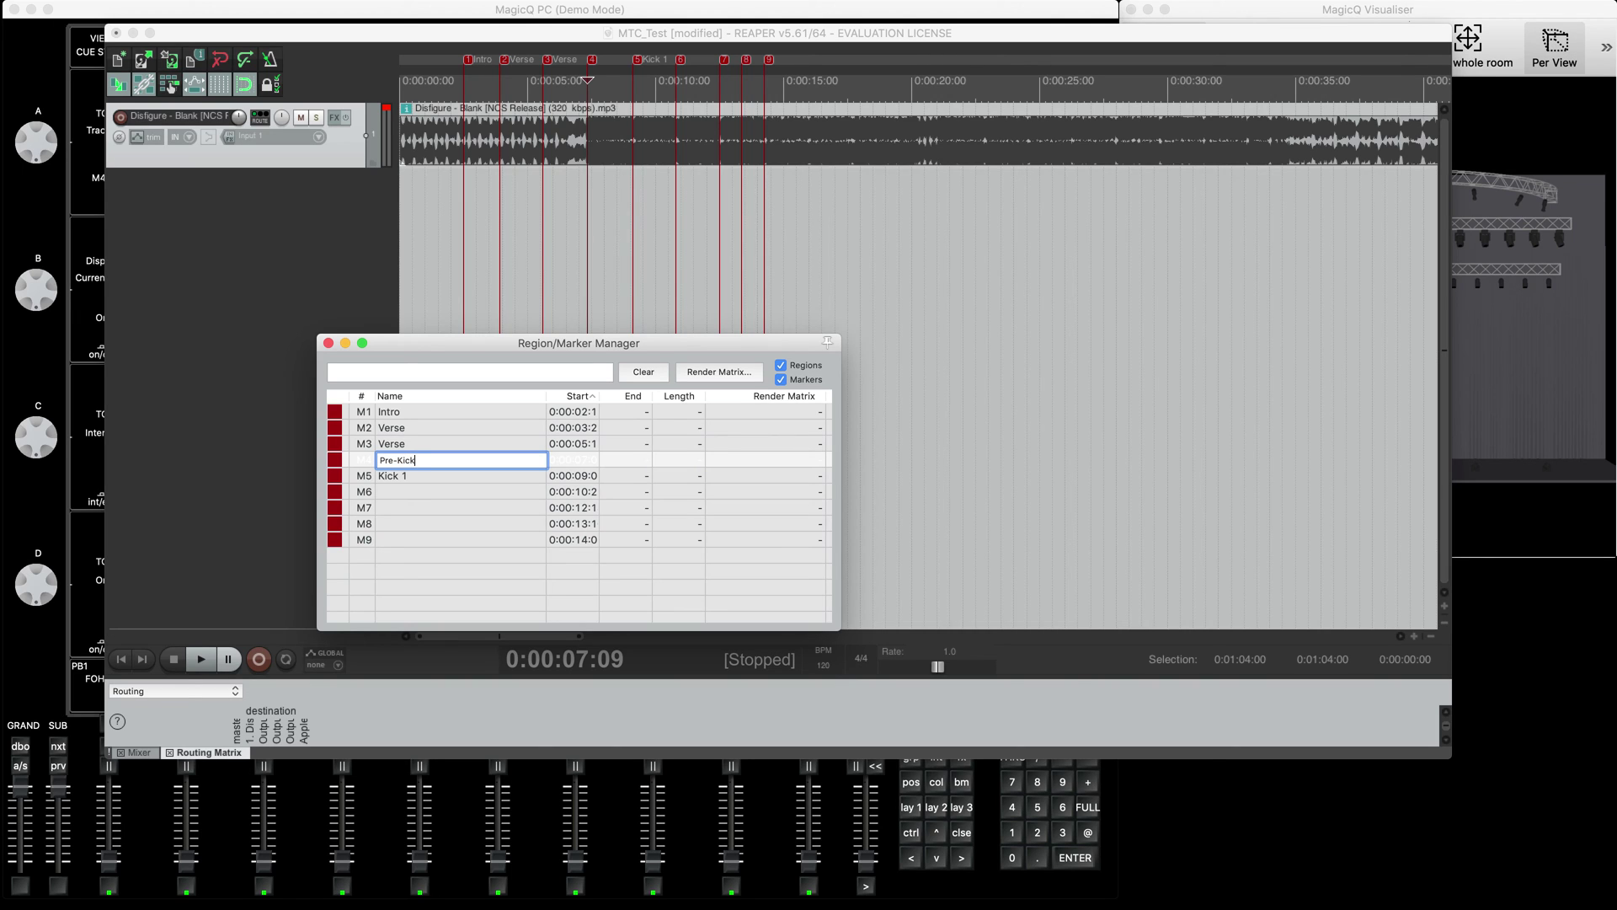
text(Pre-Kick)
key(Return)
Rename marker M6 to Drums and M7 to Drums 2.
click(393, 495)
double_click(392, 493)
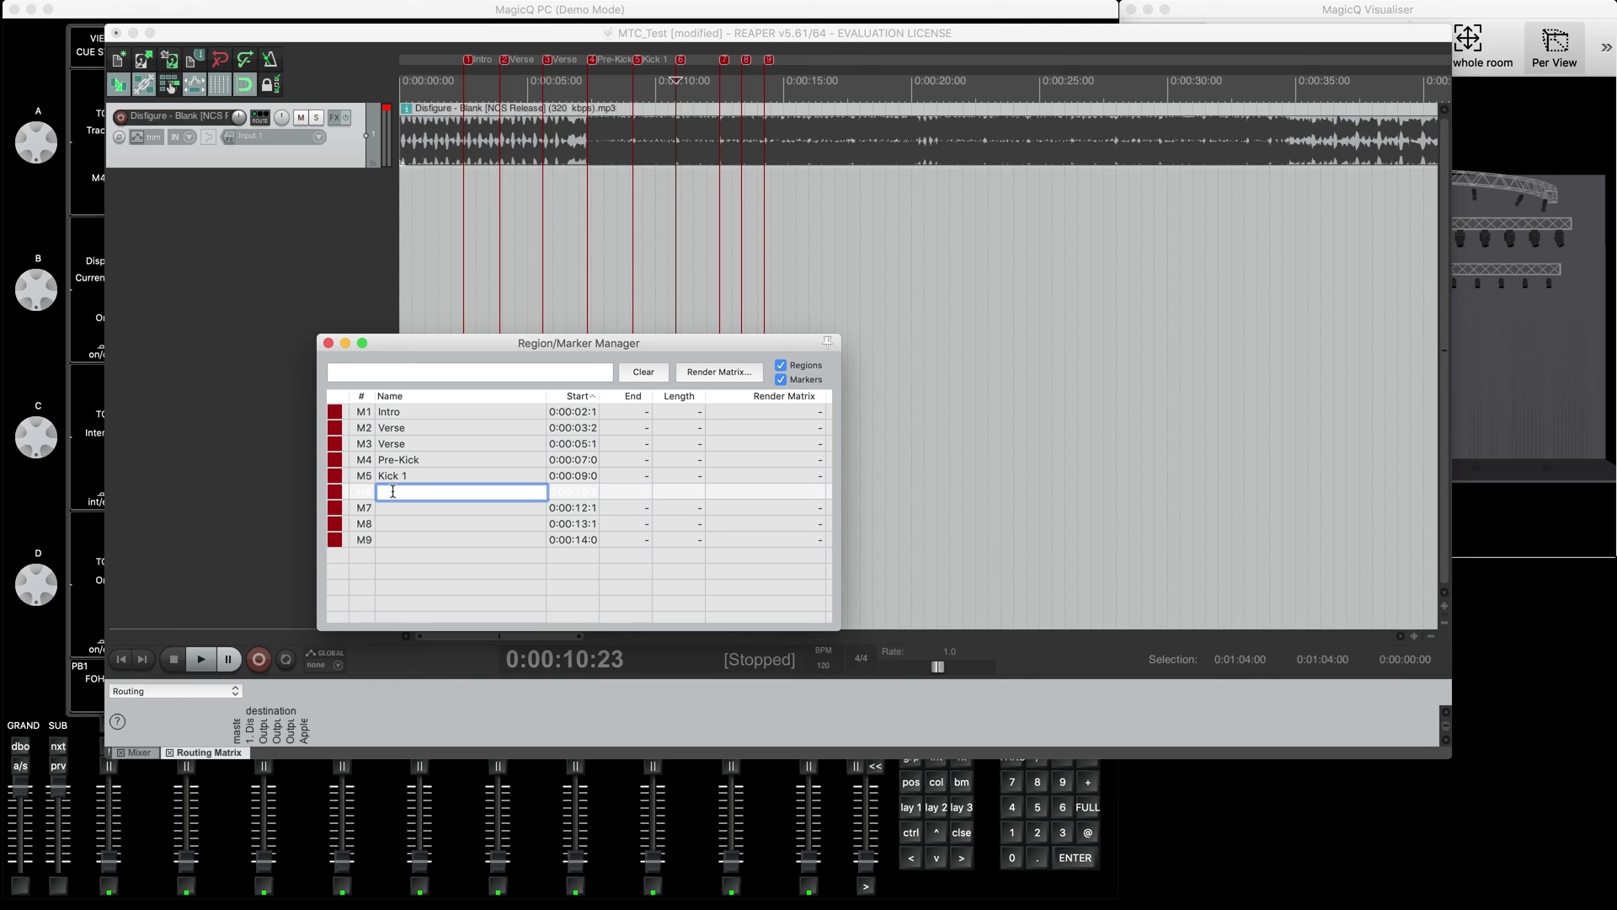
text(Drums)
key(Return)
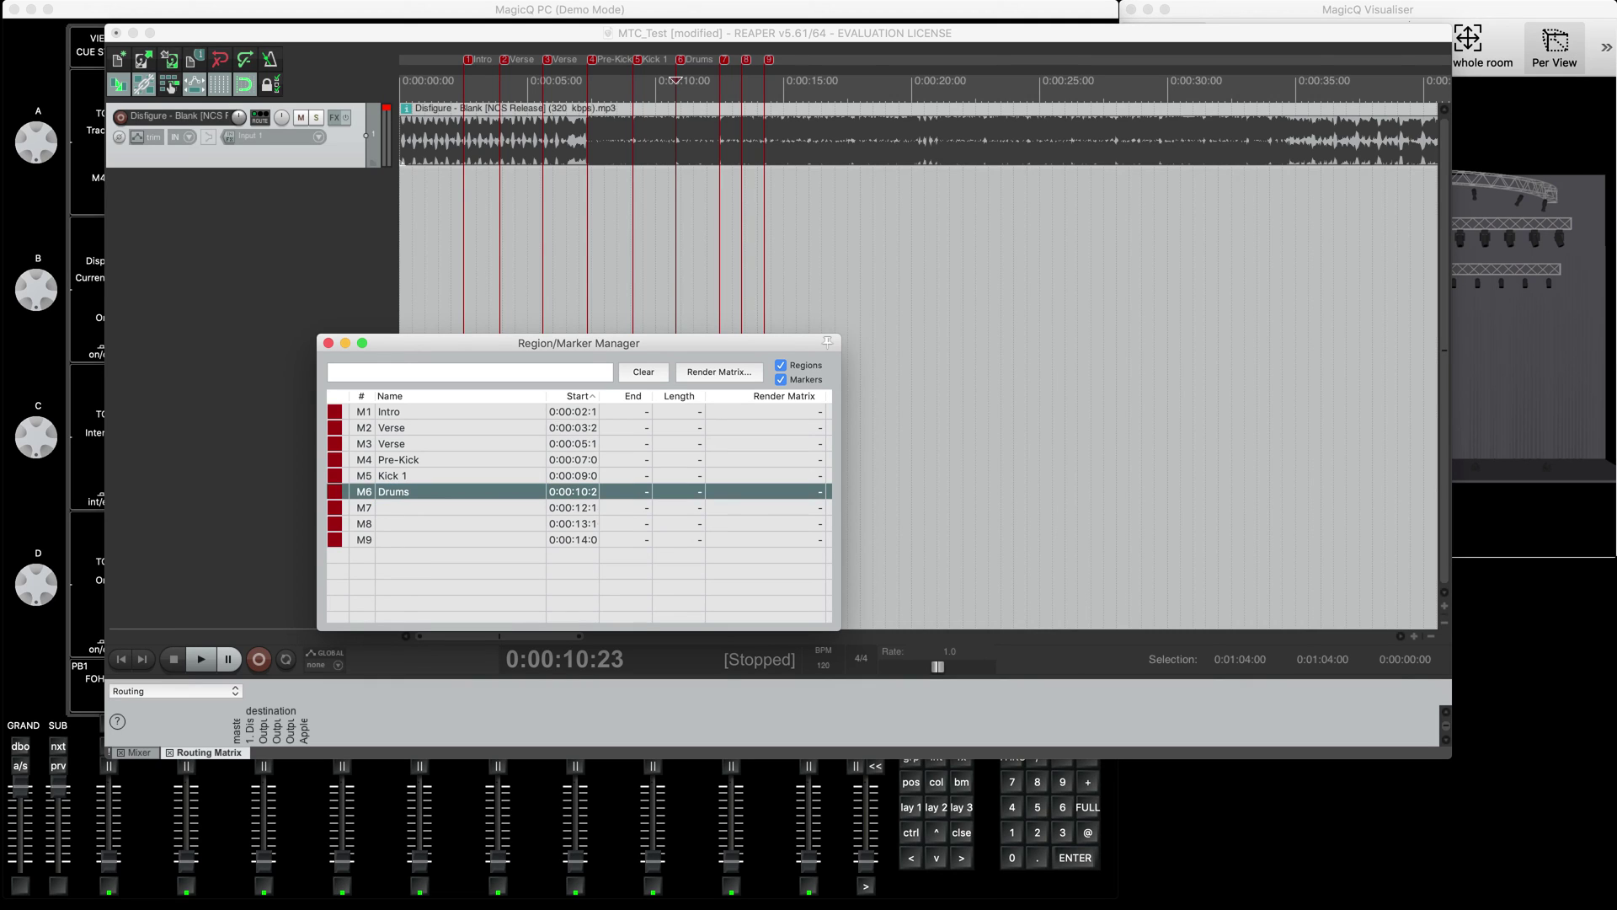
click(394, 509)
double_click(394, 508)
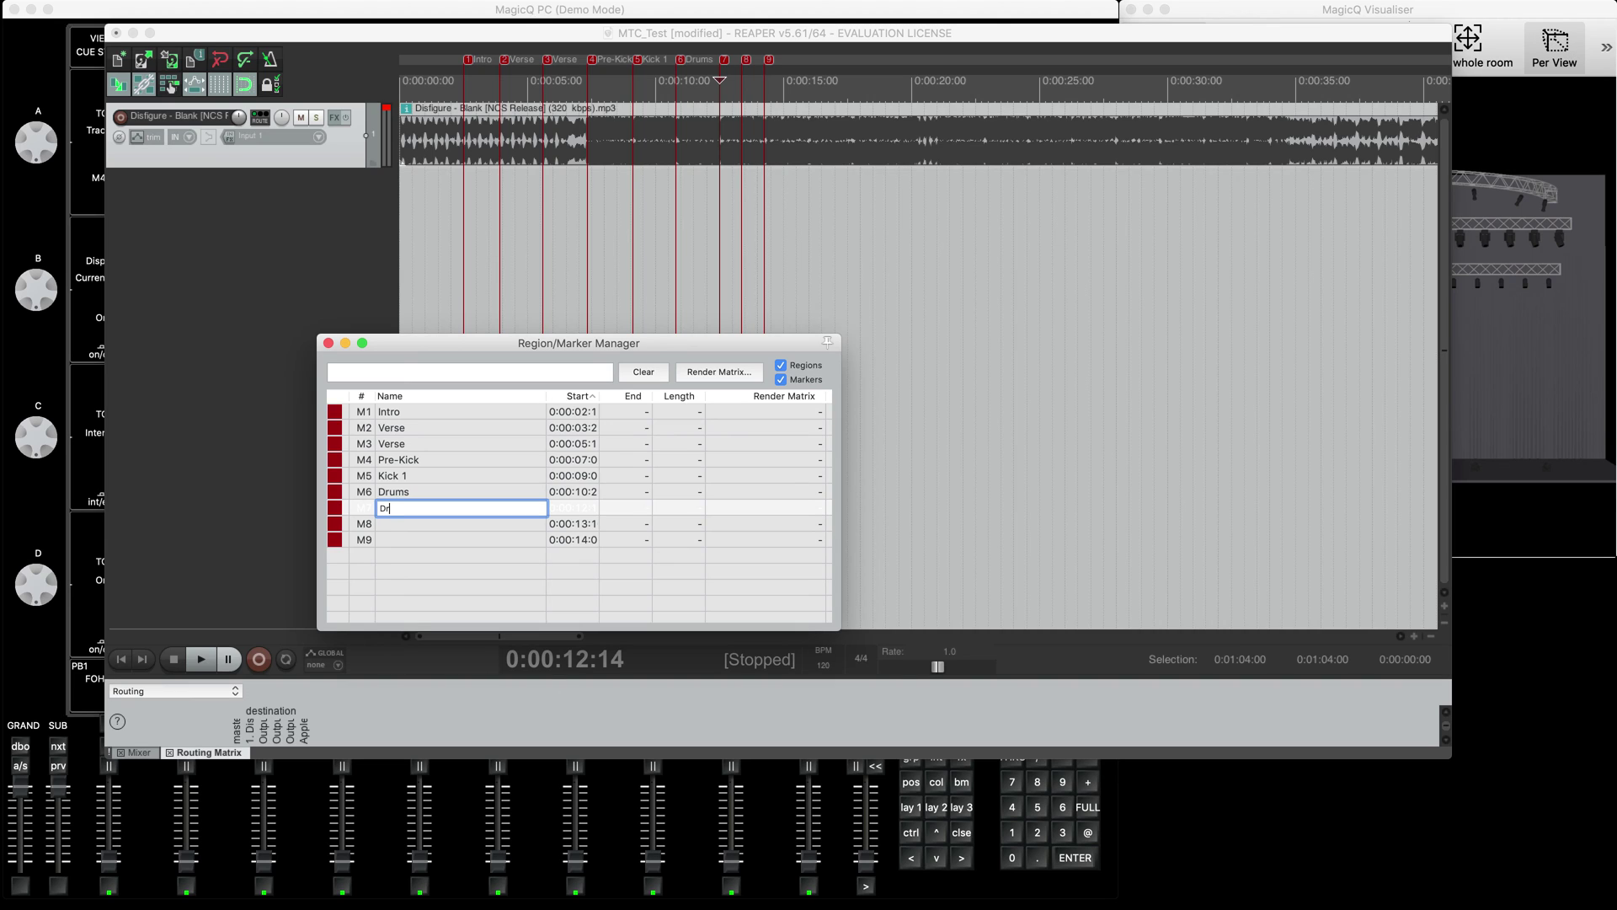
text(Drums 2)
key(Return)
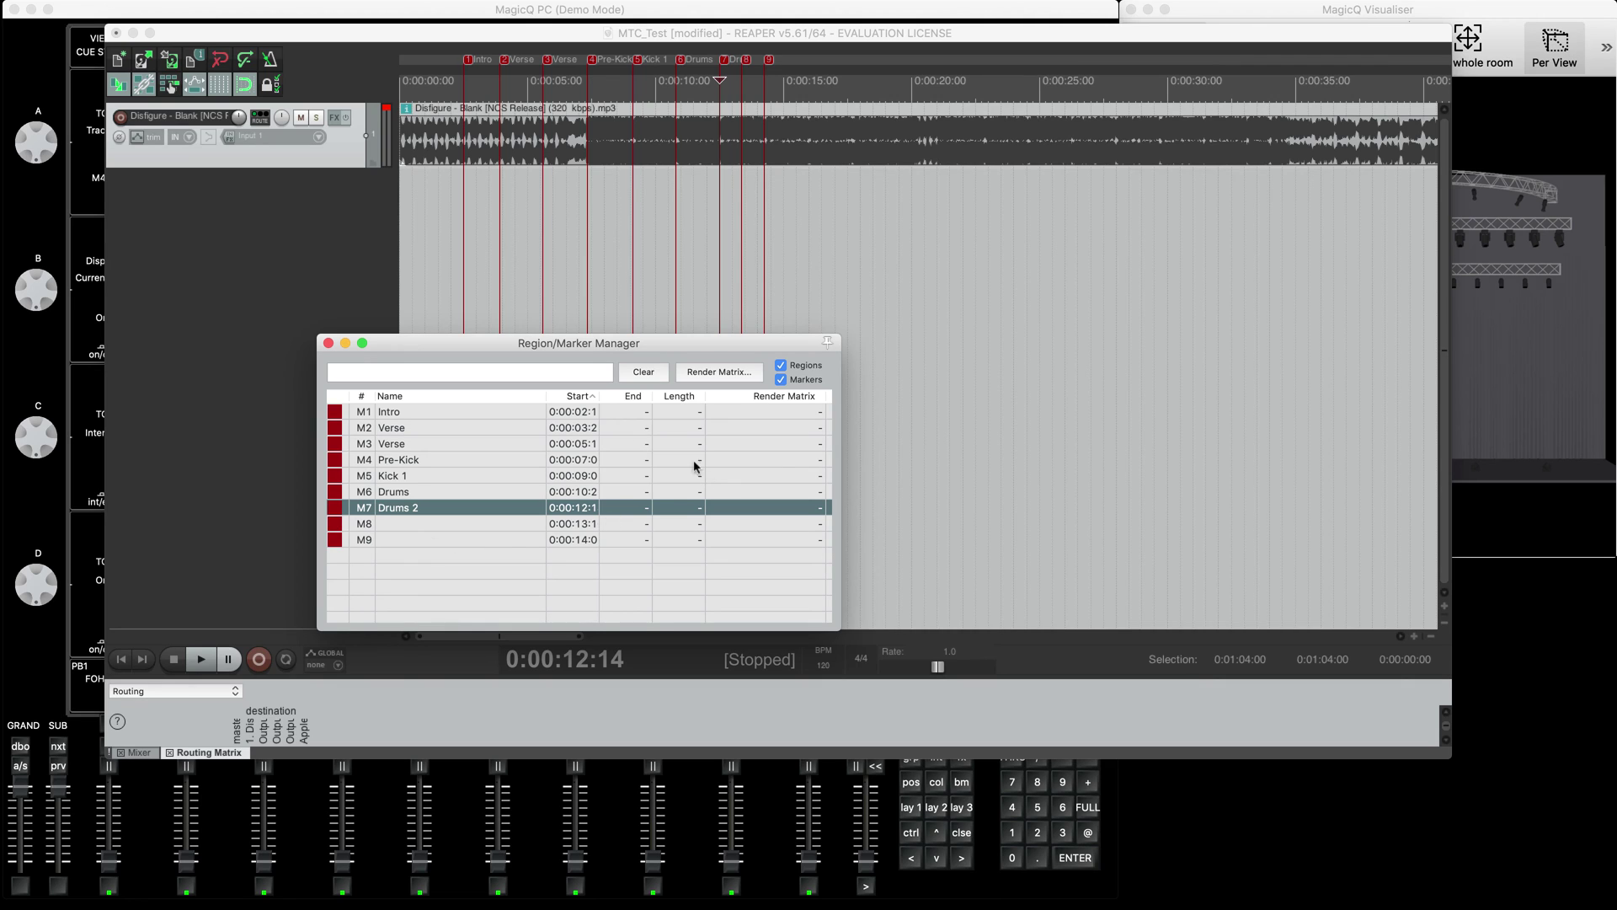
right_click(441, 452)
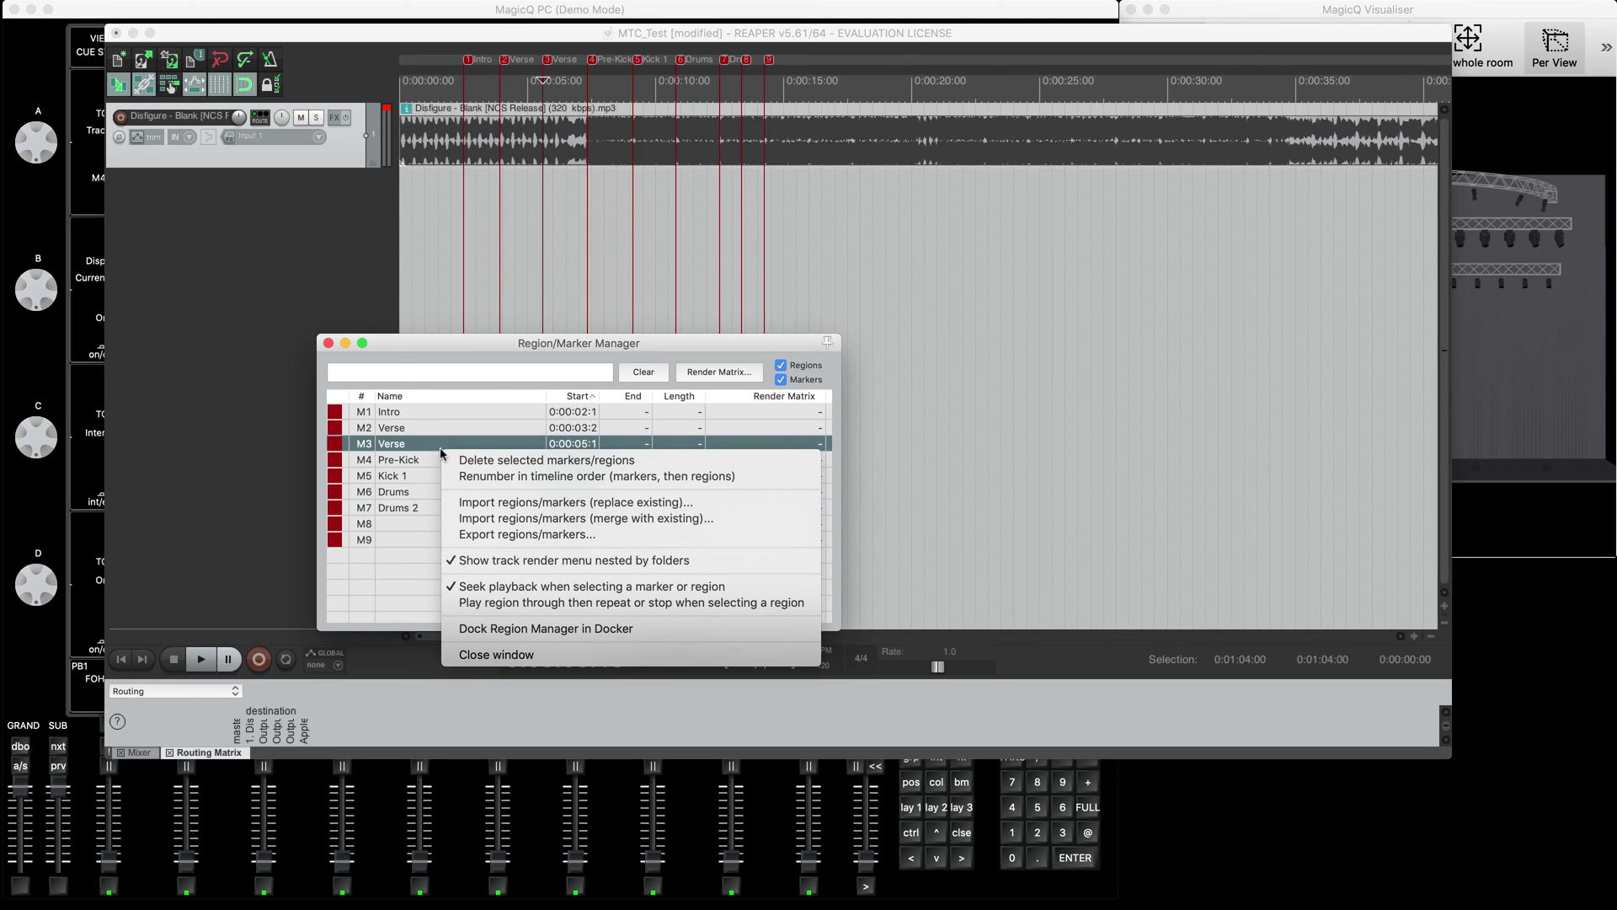
Export the markers to MTC_Test_regions_markersTutorial CSV and minimize the Region/Marker Manager.
click(495, 536)
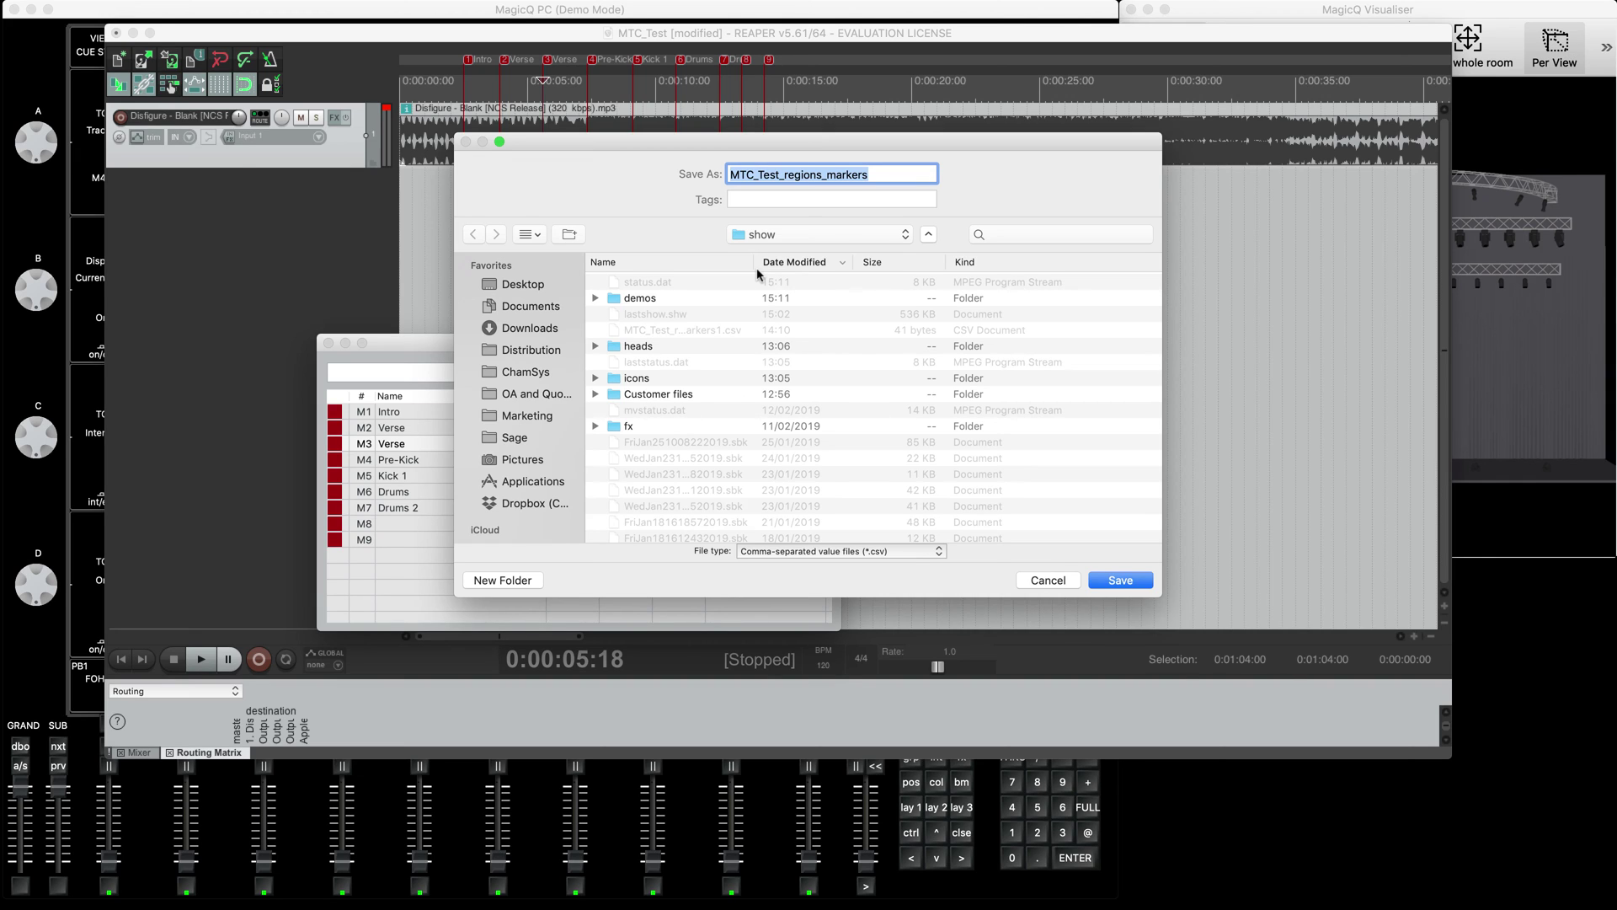
click(875, 172)
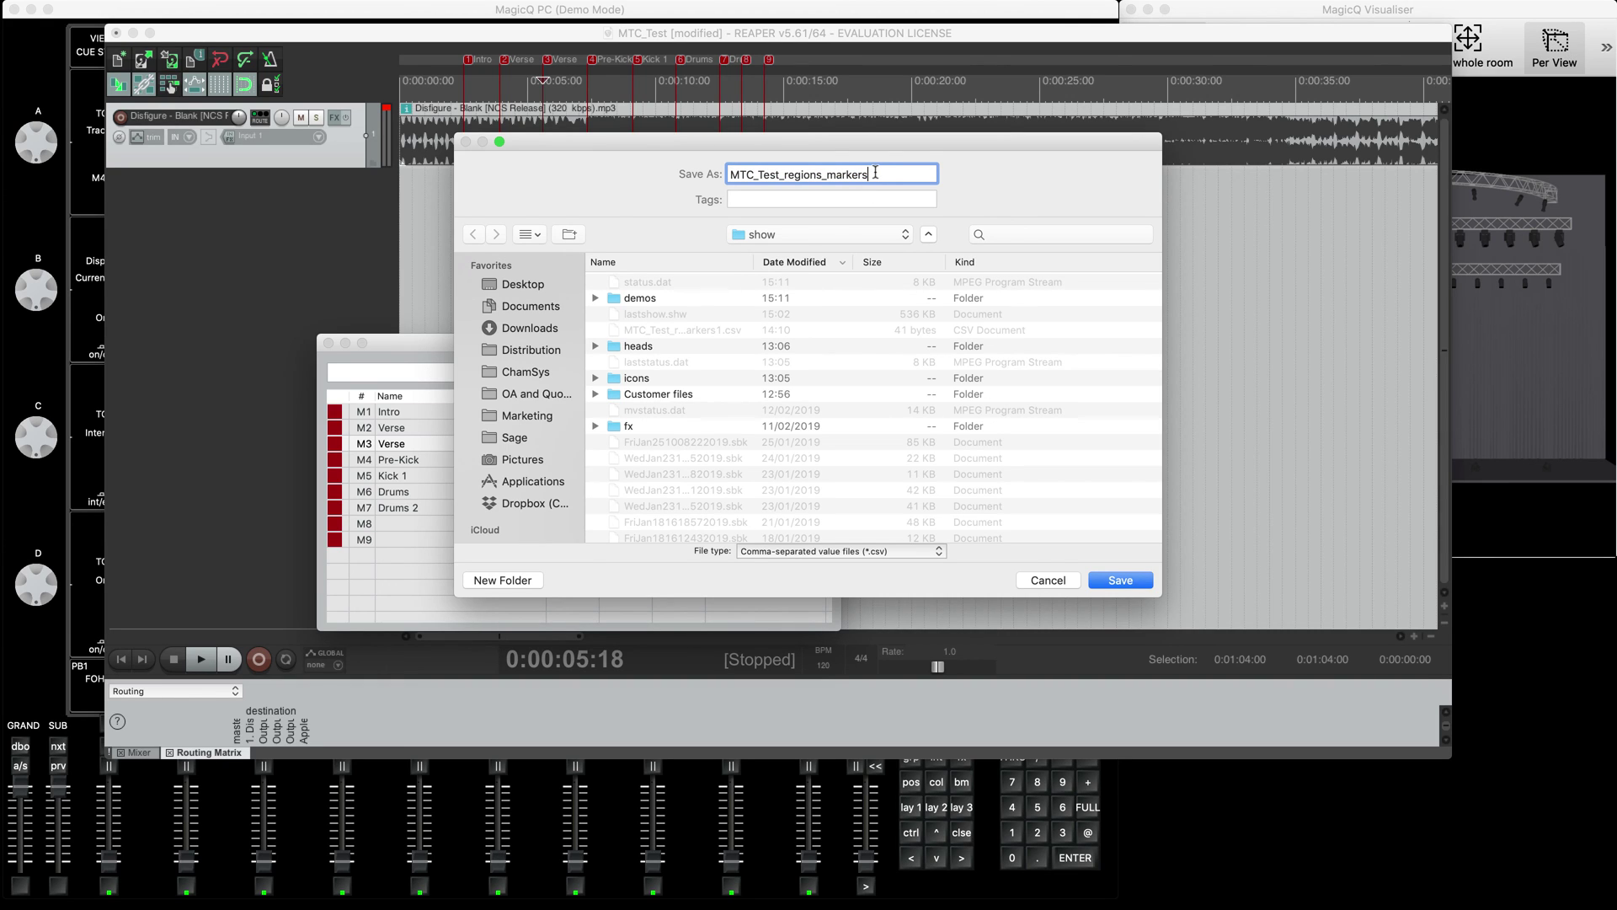
text(Tutorial)
click(1120, 580)
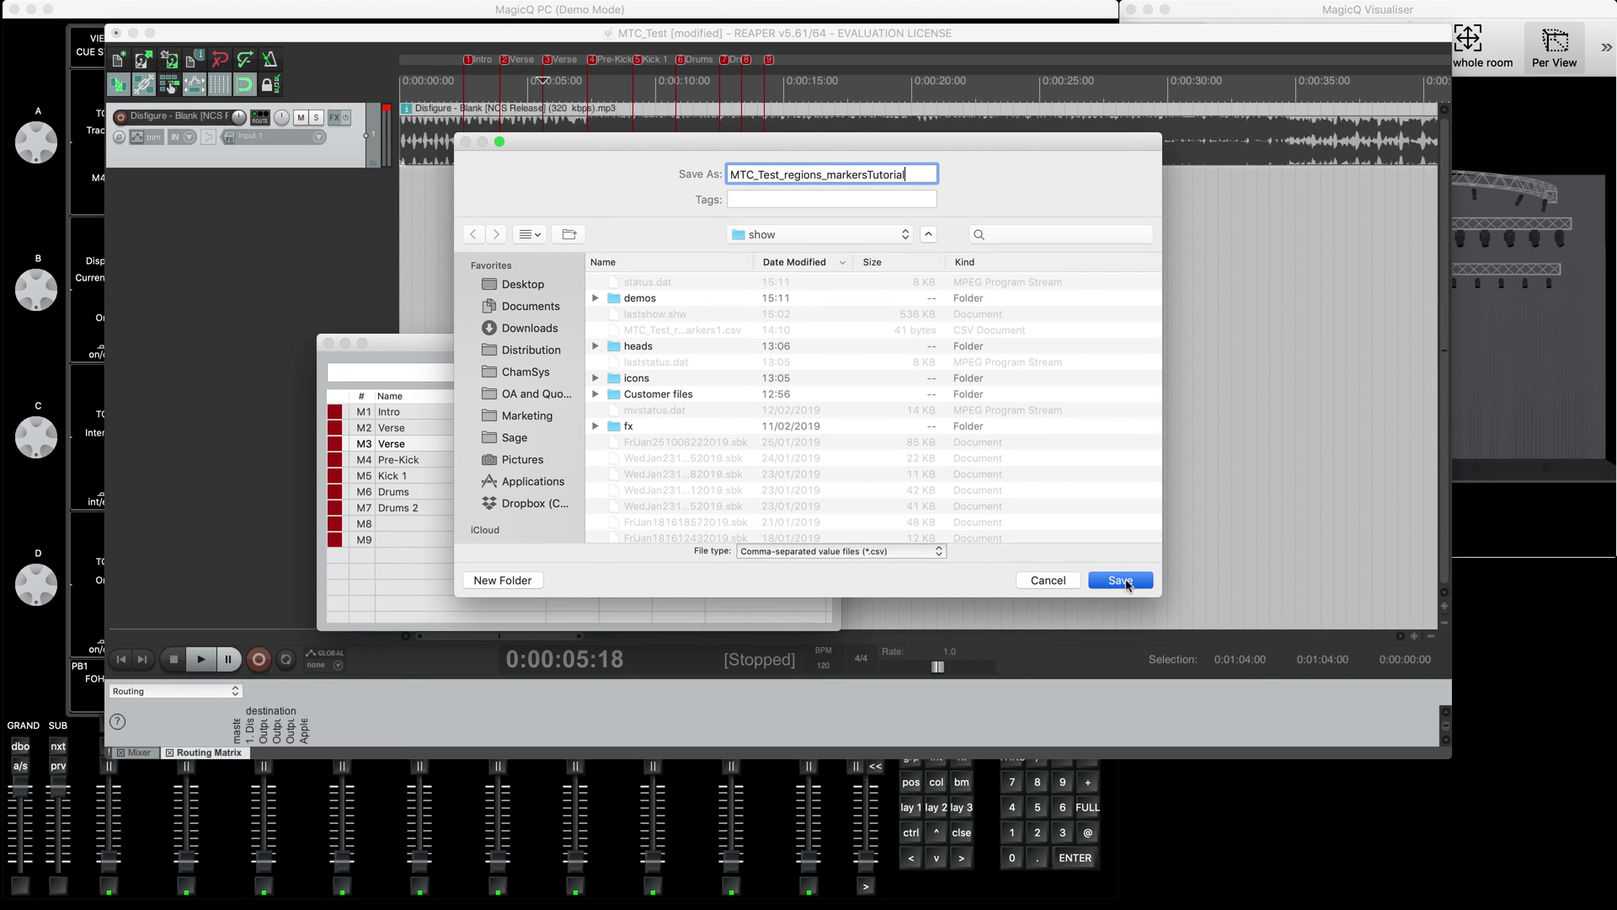
click(343, 341)
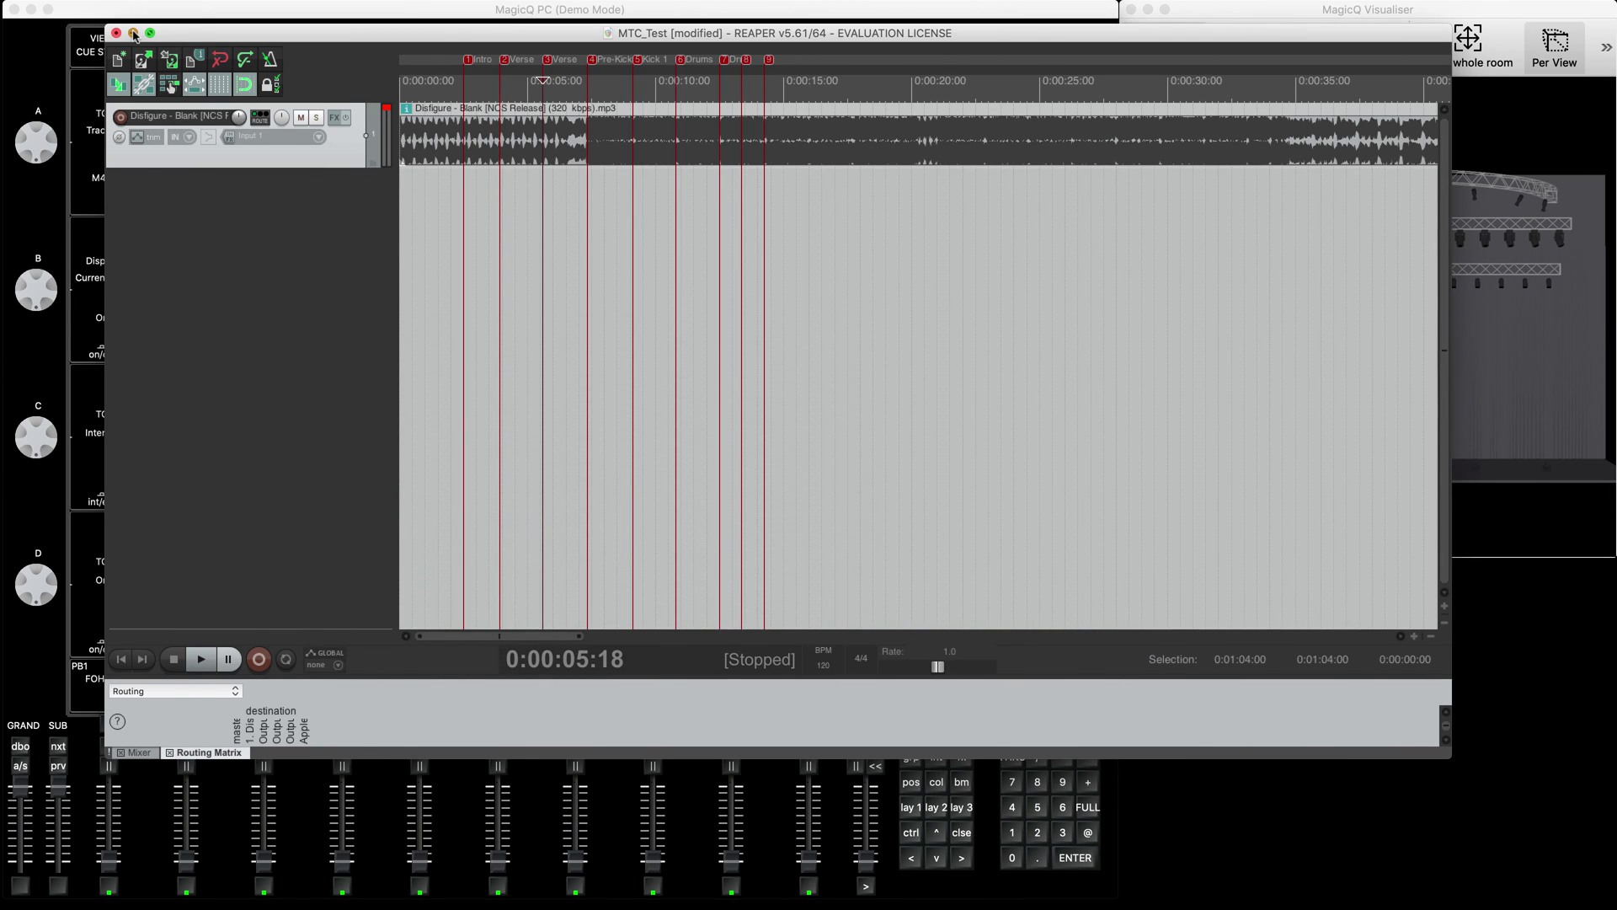
Switch to MagicQ PC and open playback 8's empty cue stack on page 2 in timecode view.
click(133, 33)
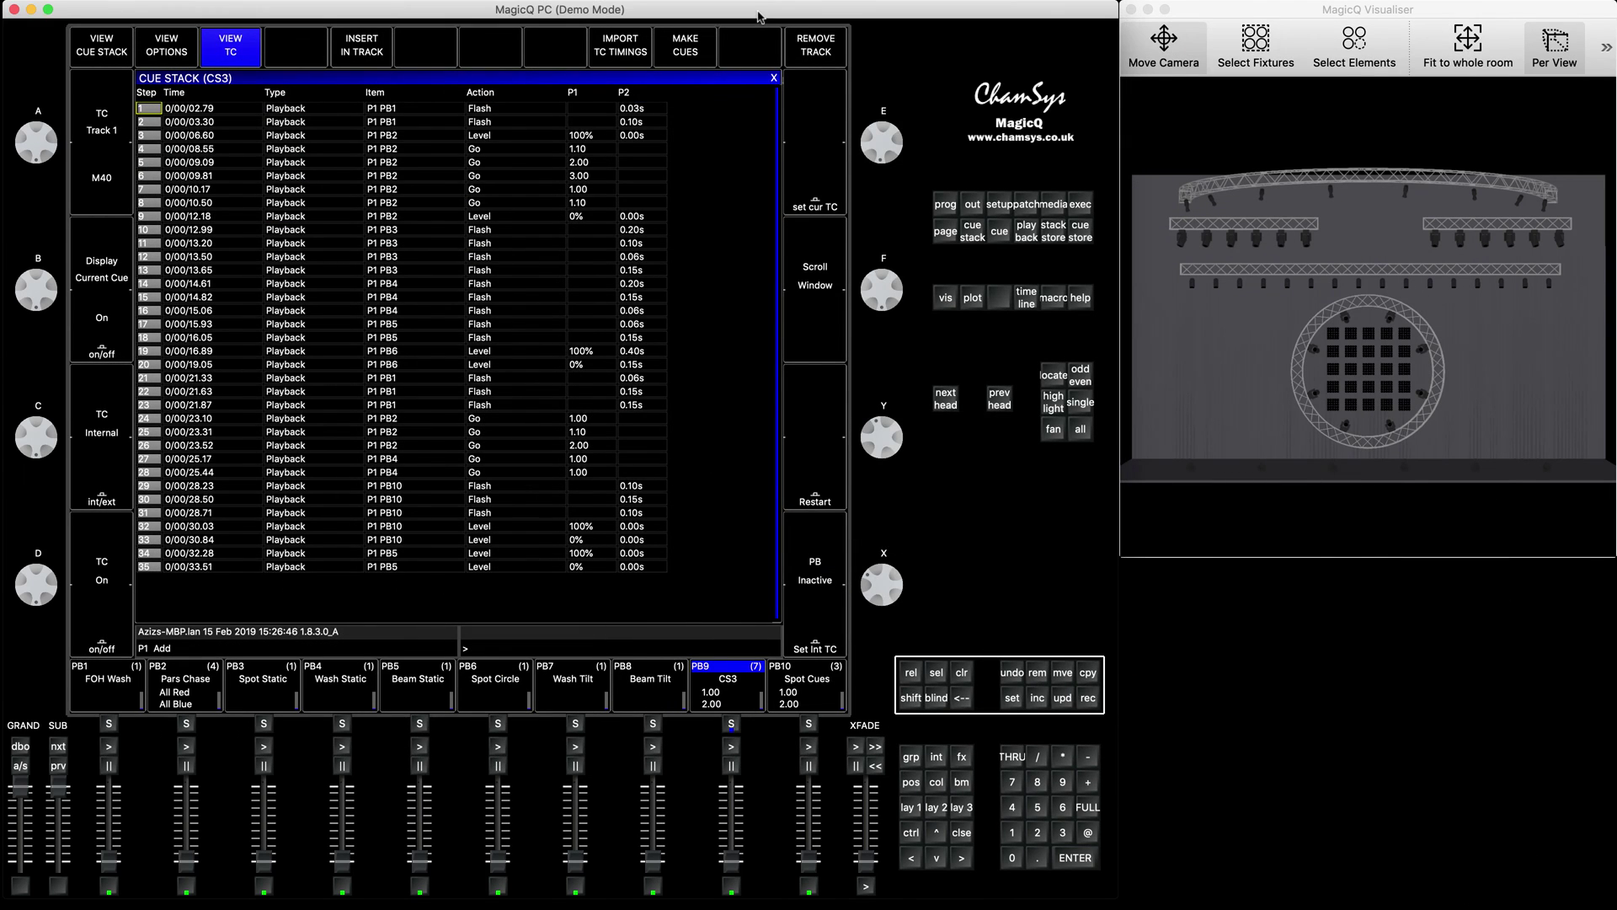
click(910, 809)
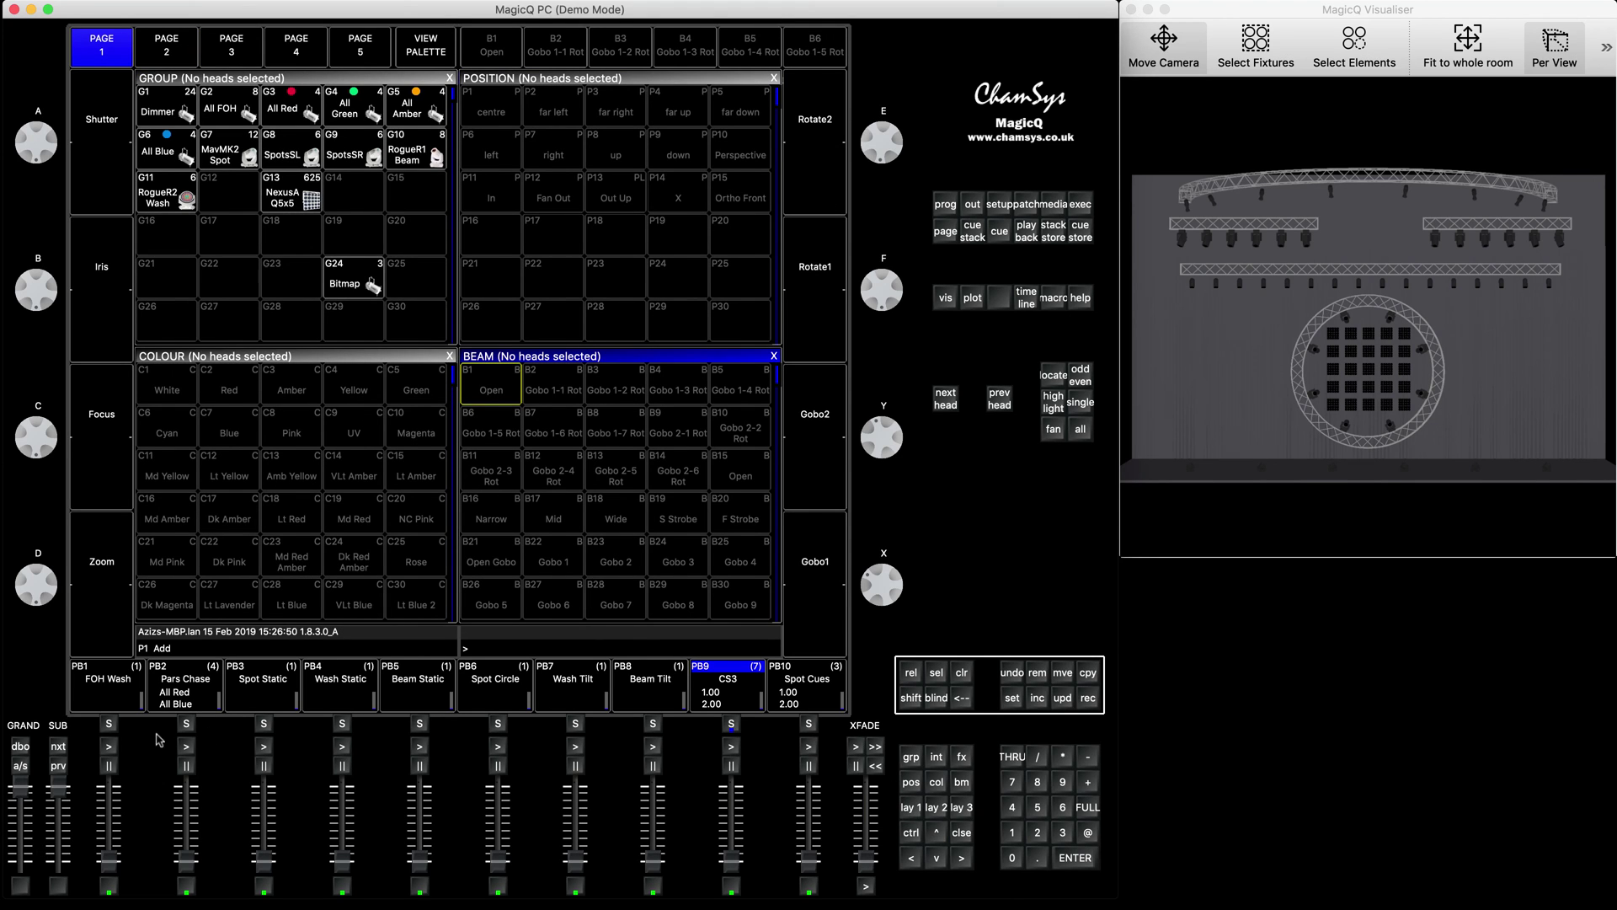
click(59, 746)
click(653, 724)
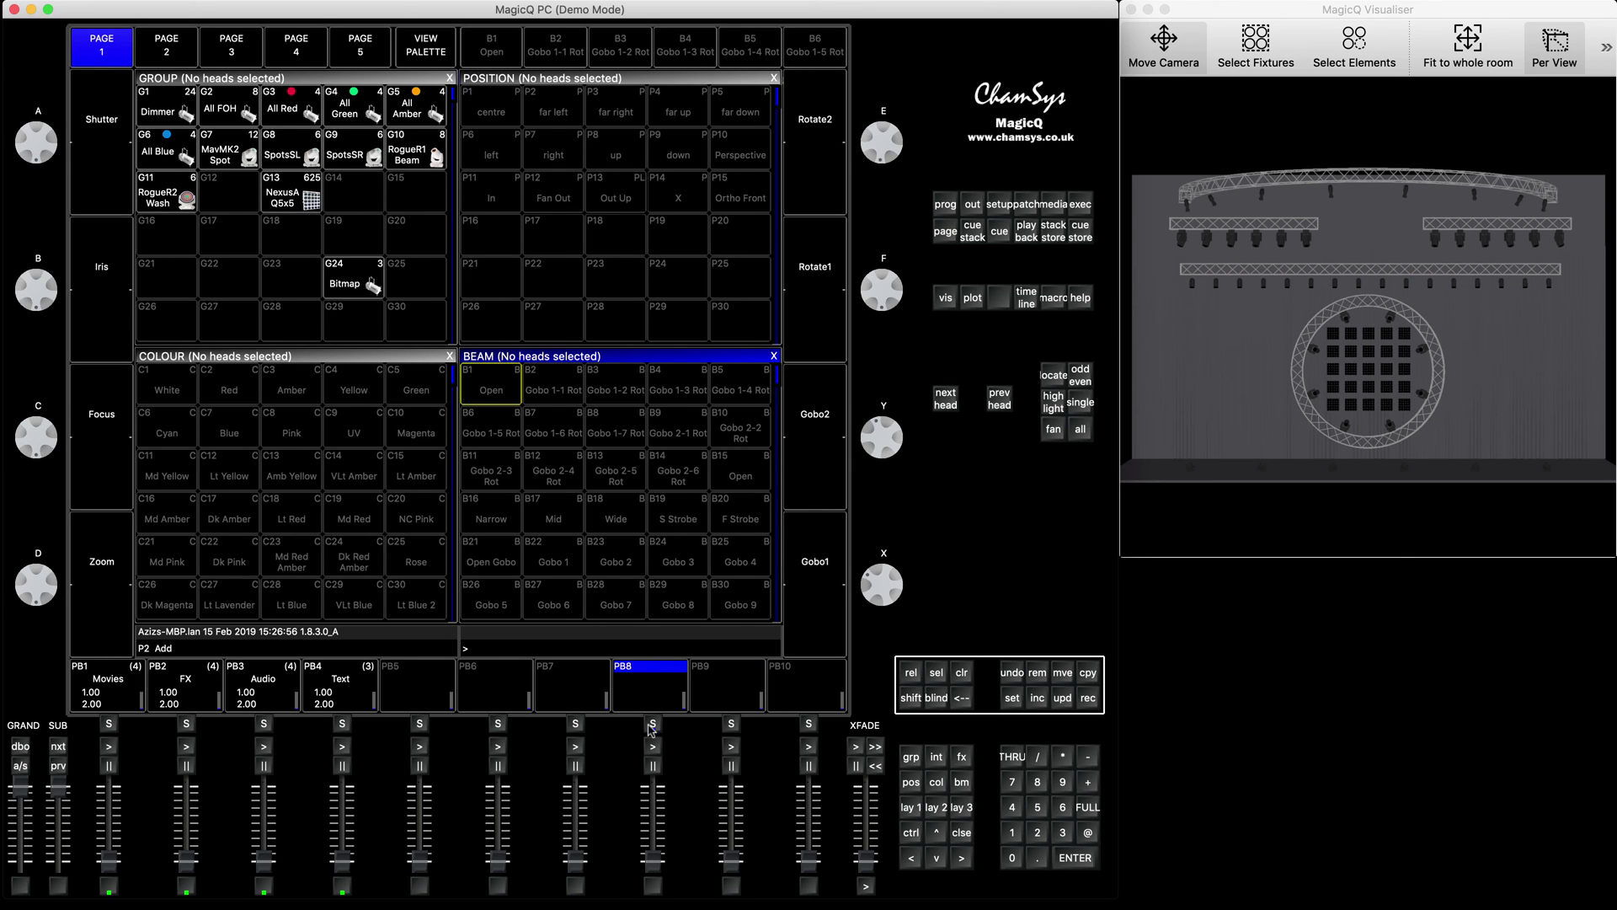
click(653, 724)
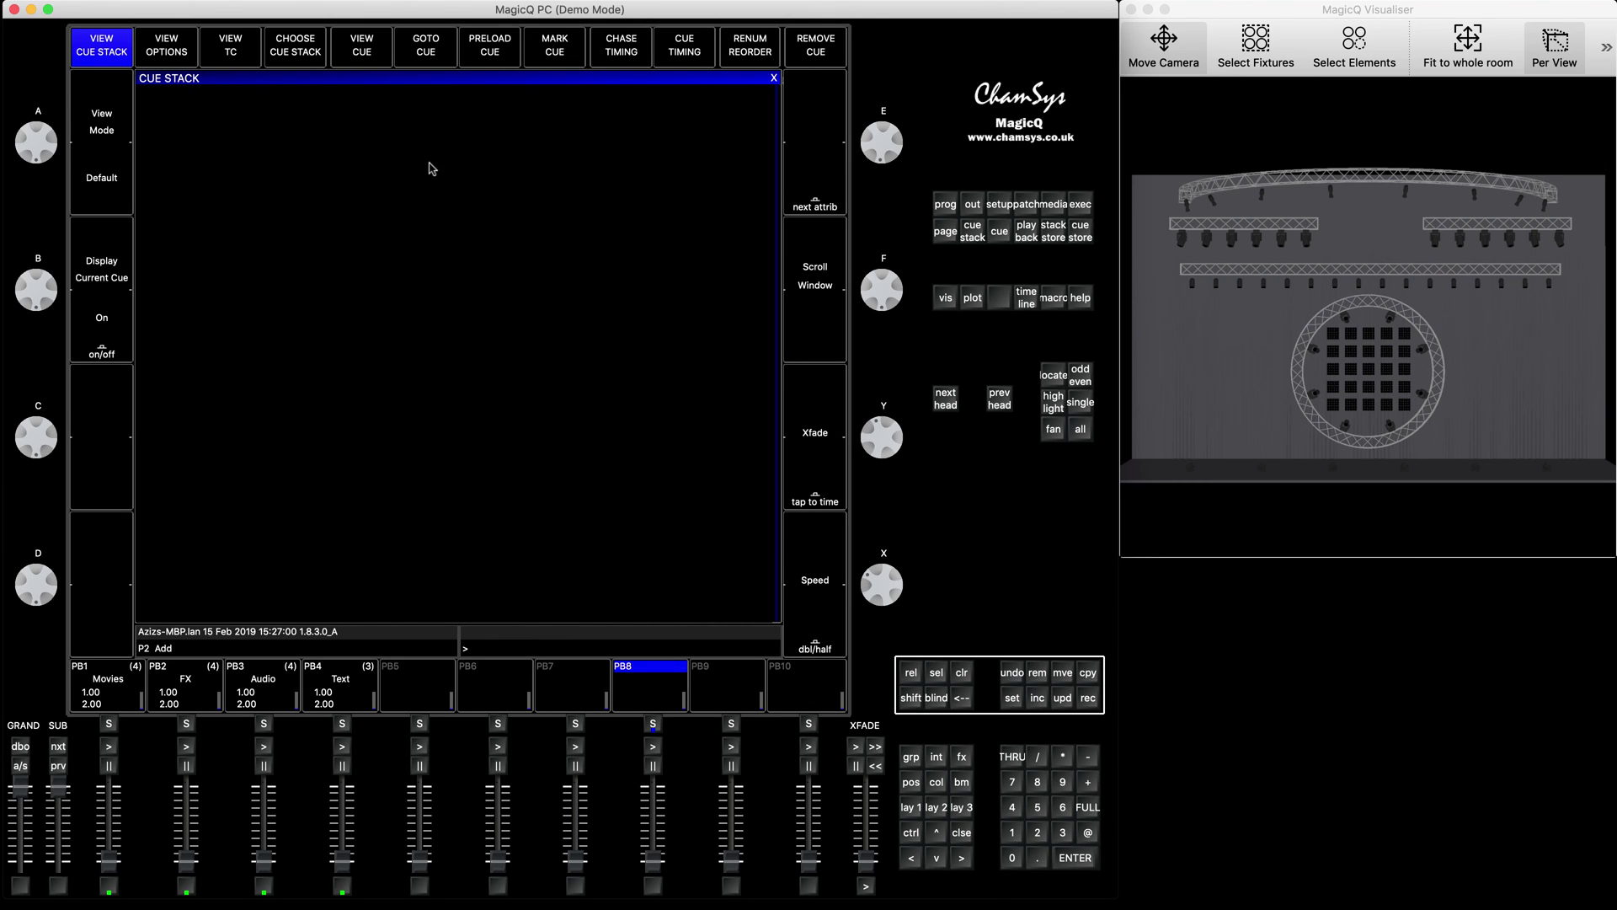
click(232, 52)
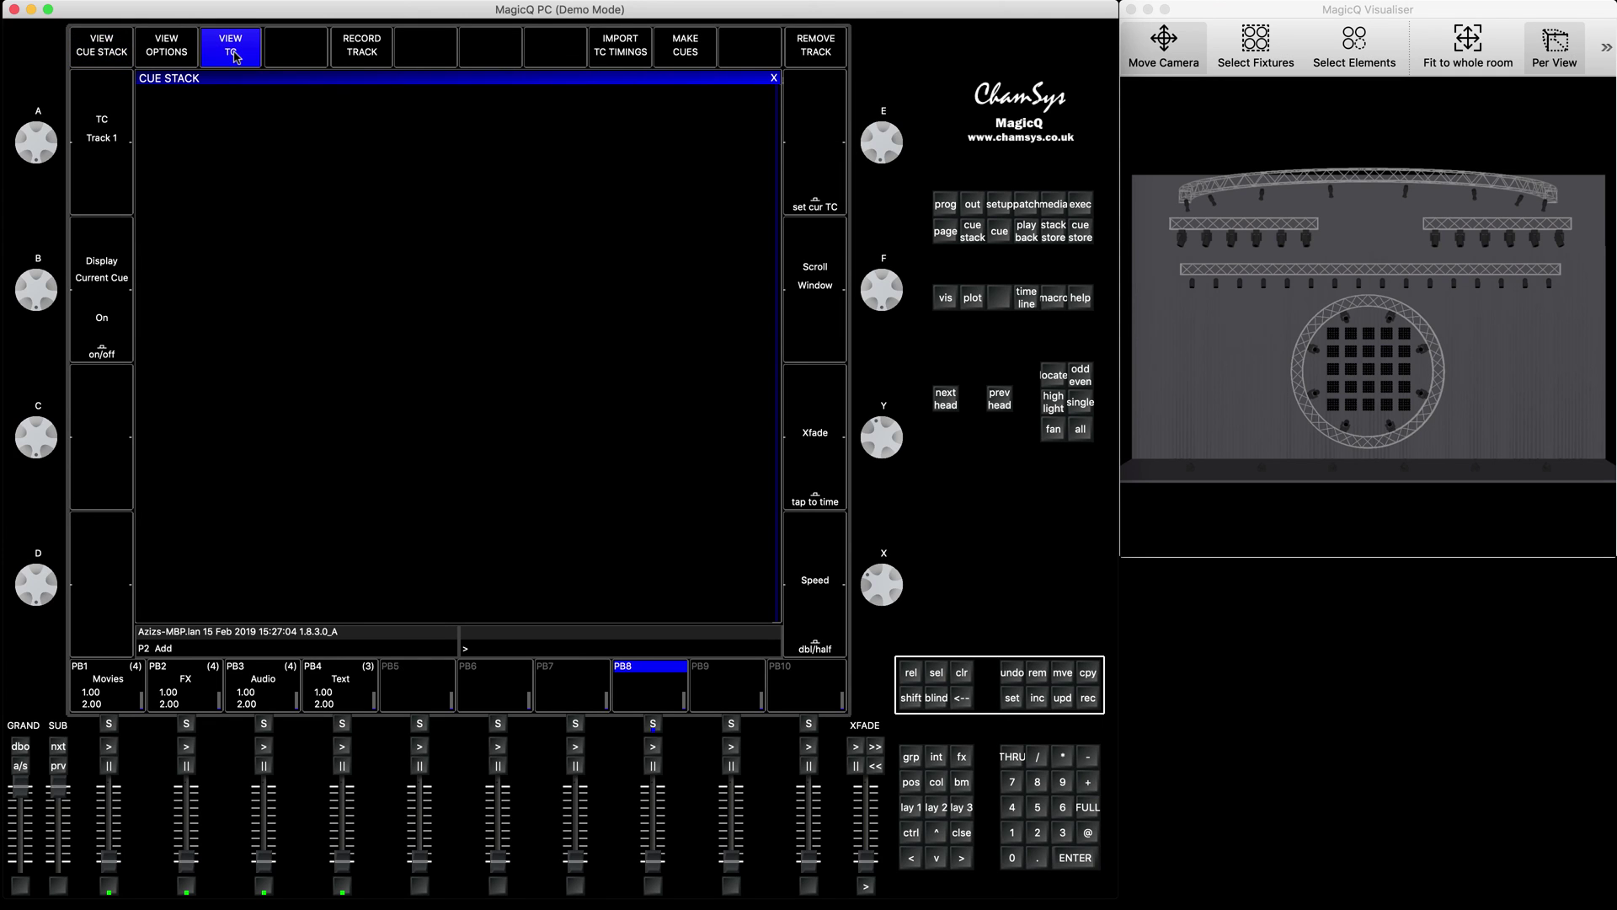
Import timings from MTC_Test_regions_markersTutorial.csv and make timecode cues M1–M9 in CS11.
click(620, 55)
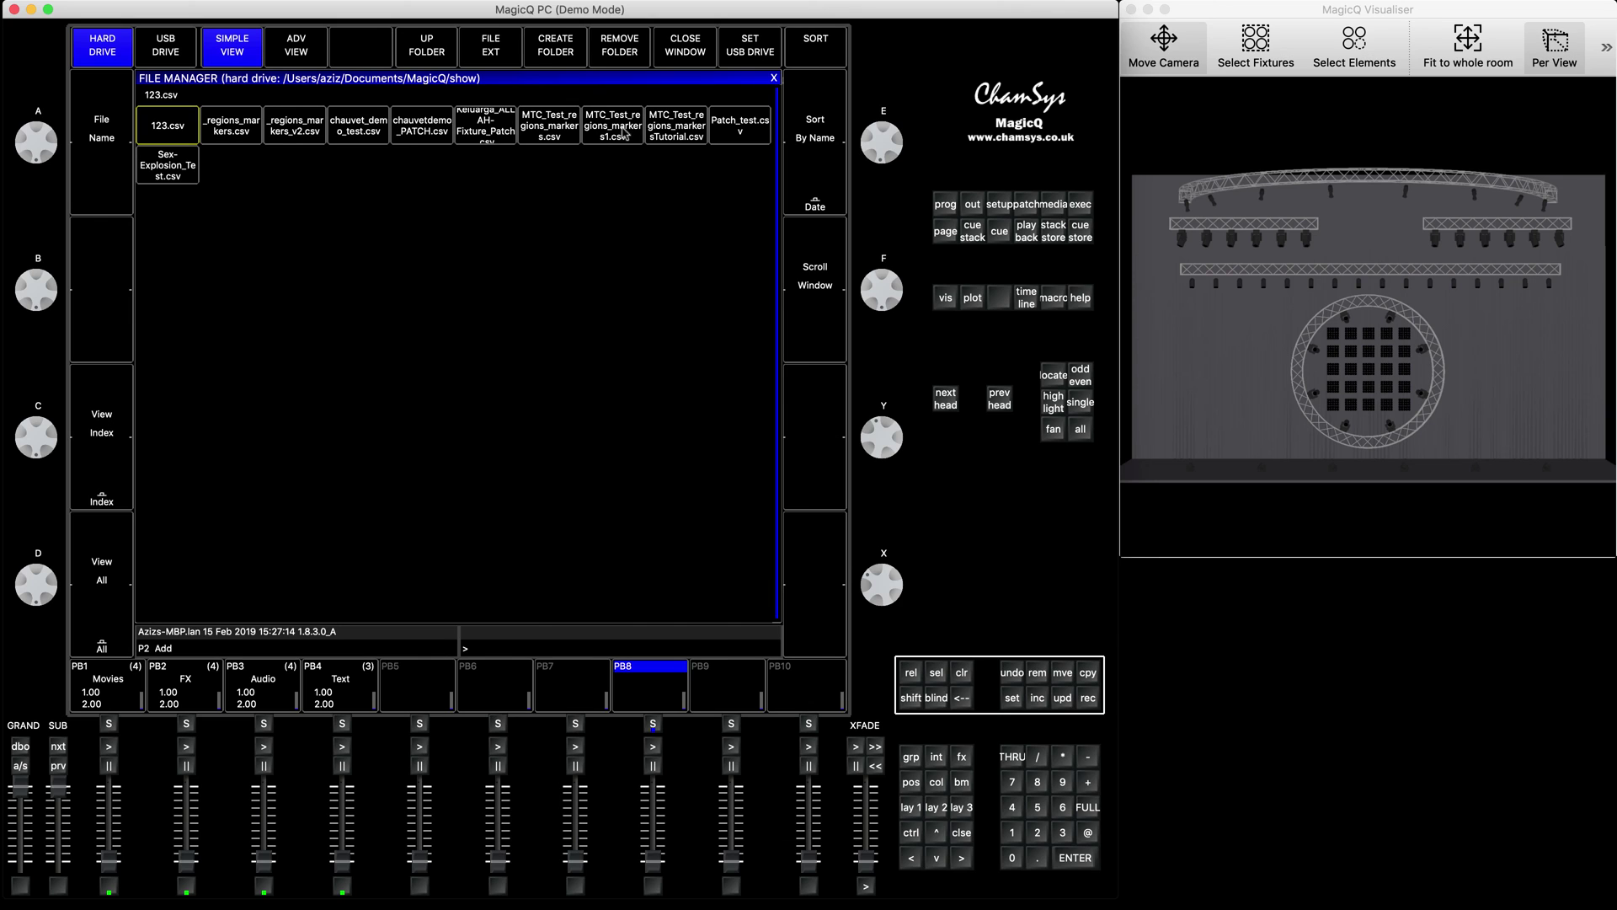
click(685, 138)
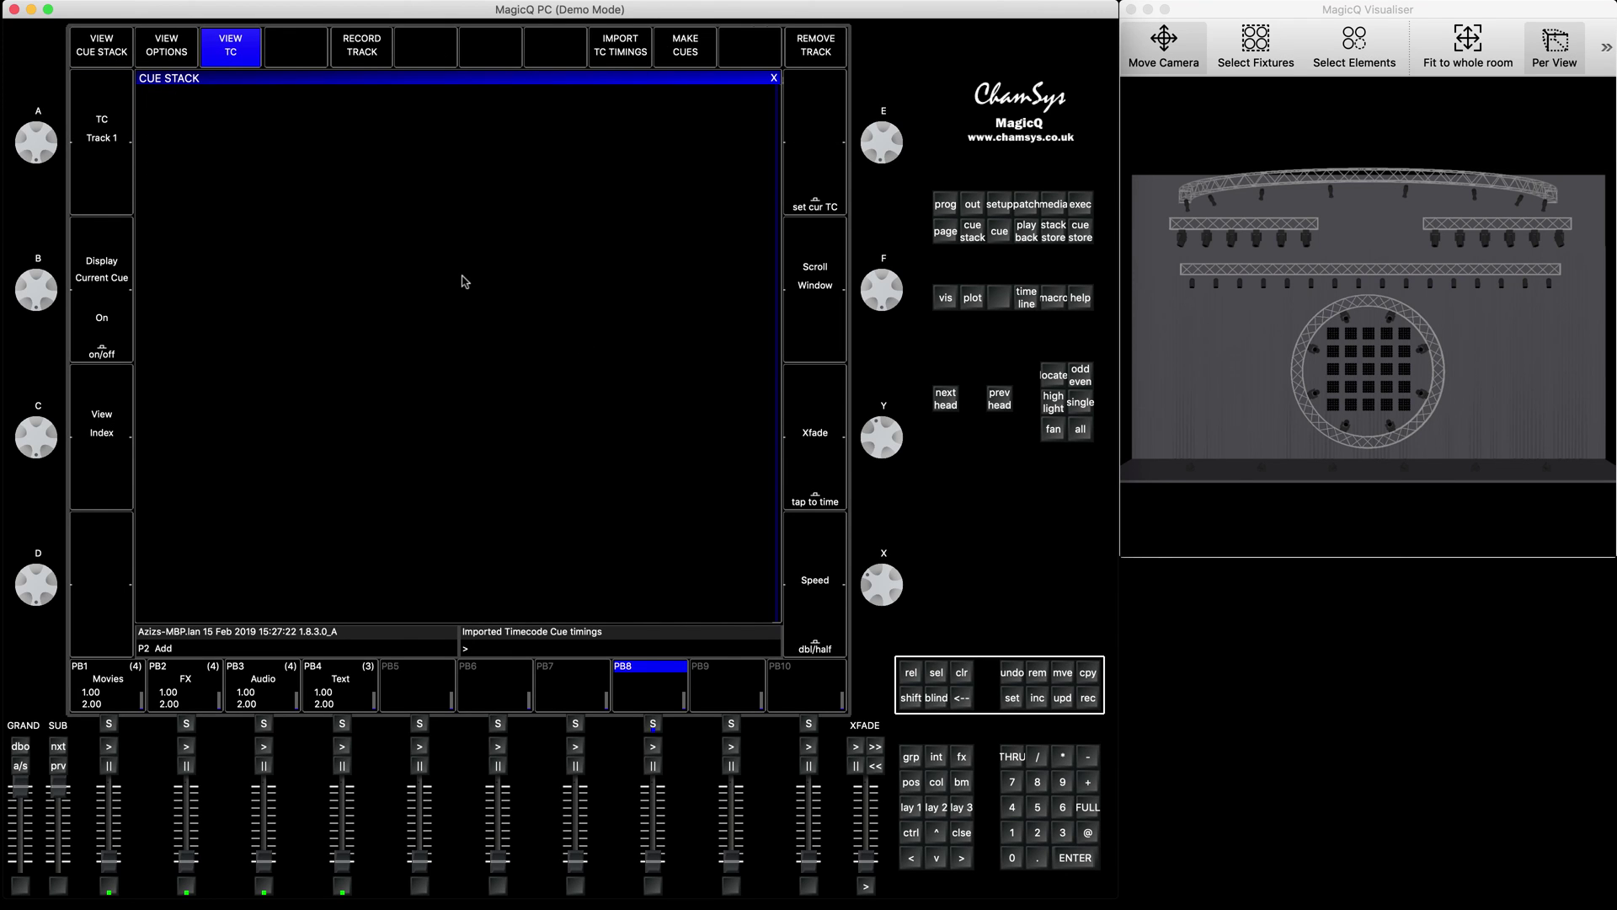
click(695, 47)
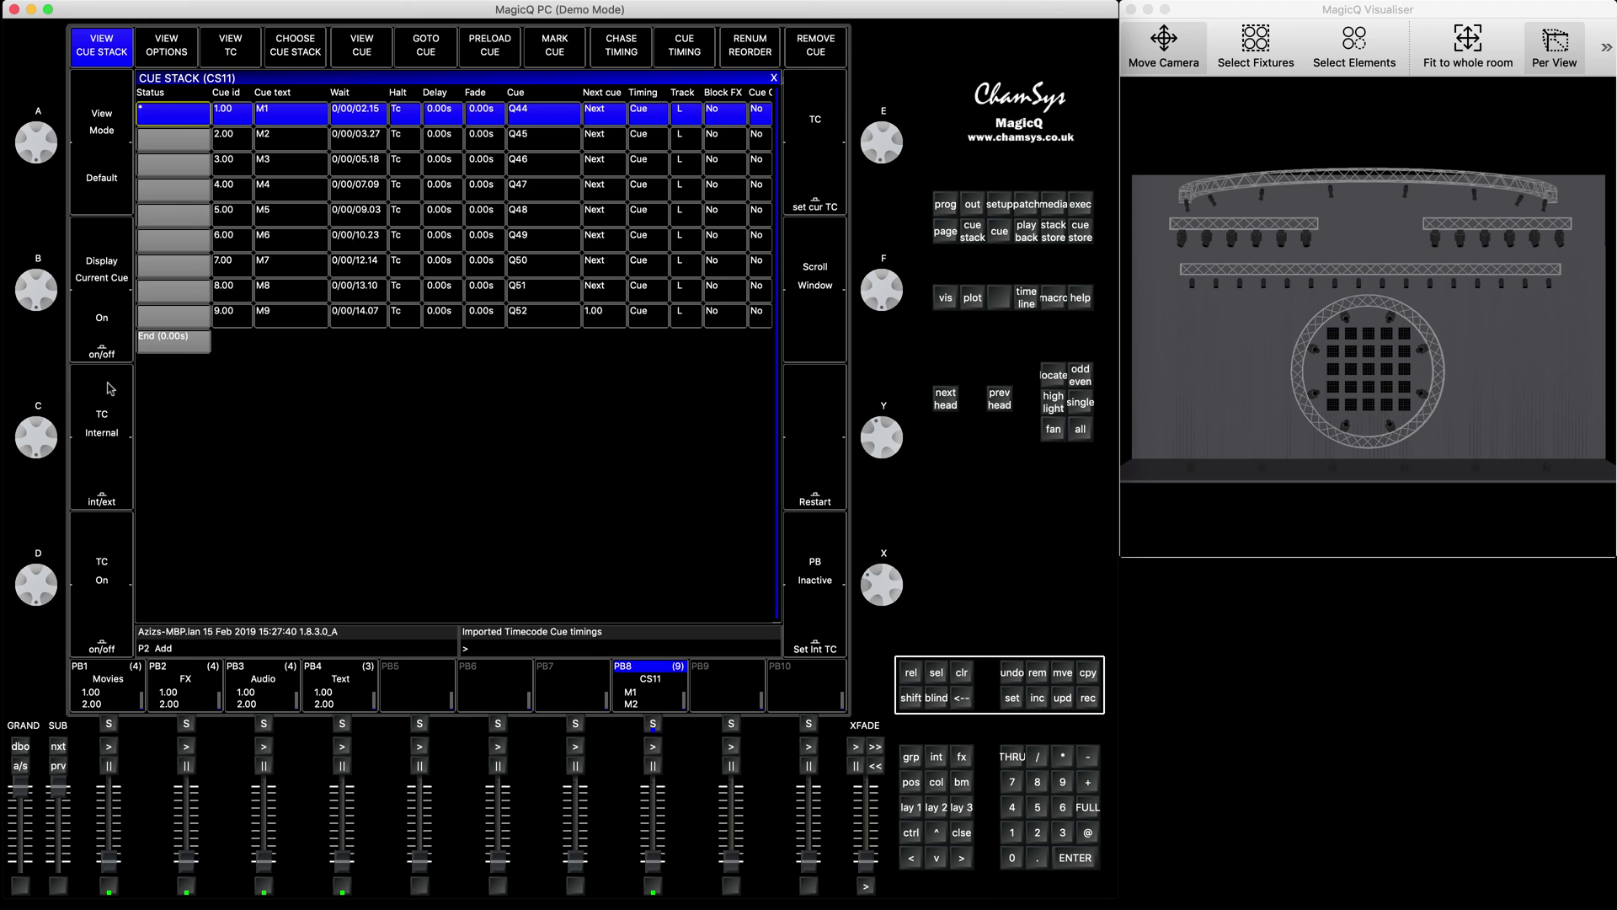
Switch the Cue Stack to Info view to show comments Intro, Verse, Pre-Kick, Kick 1, Drums, Drums 2.
click(116, 201)
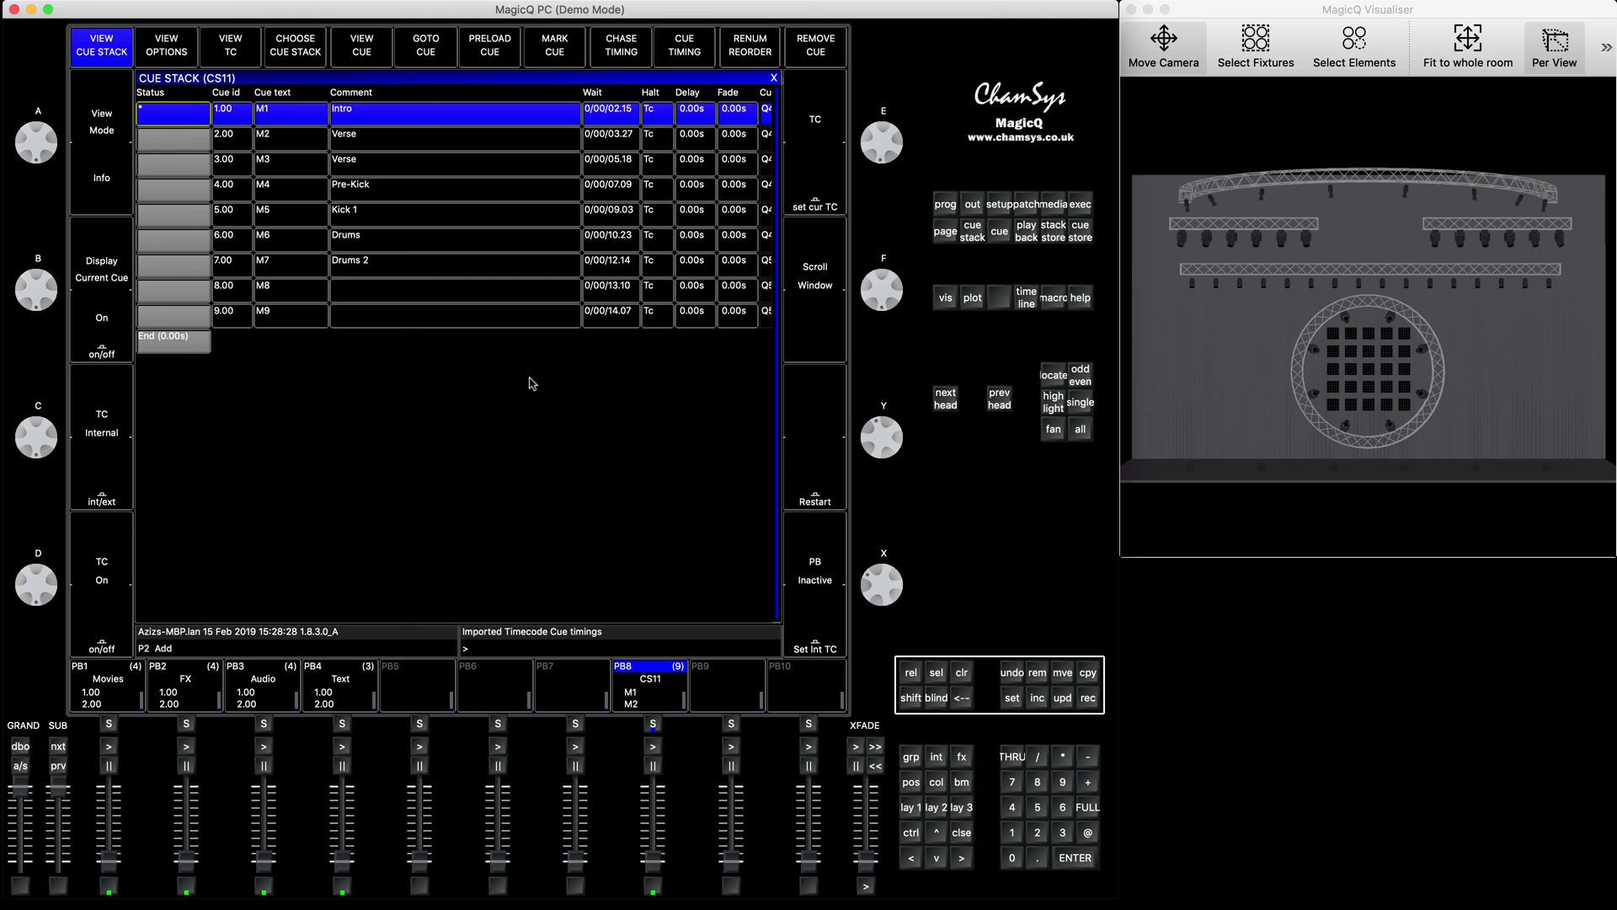
Record an empty cue 0.50 on playback 8 ahead of M1 and make it current.
click(1088, 698)
click(1013, 858)
click(1038, 857)
click(1038, 806)
click(653, 726)
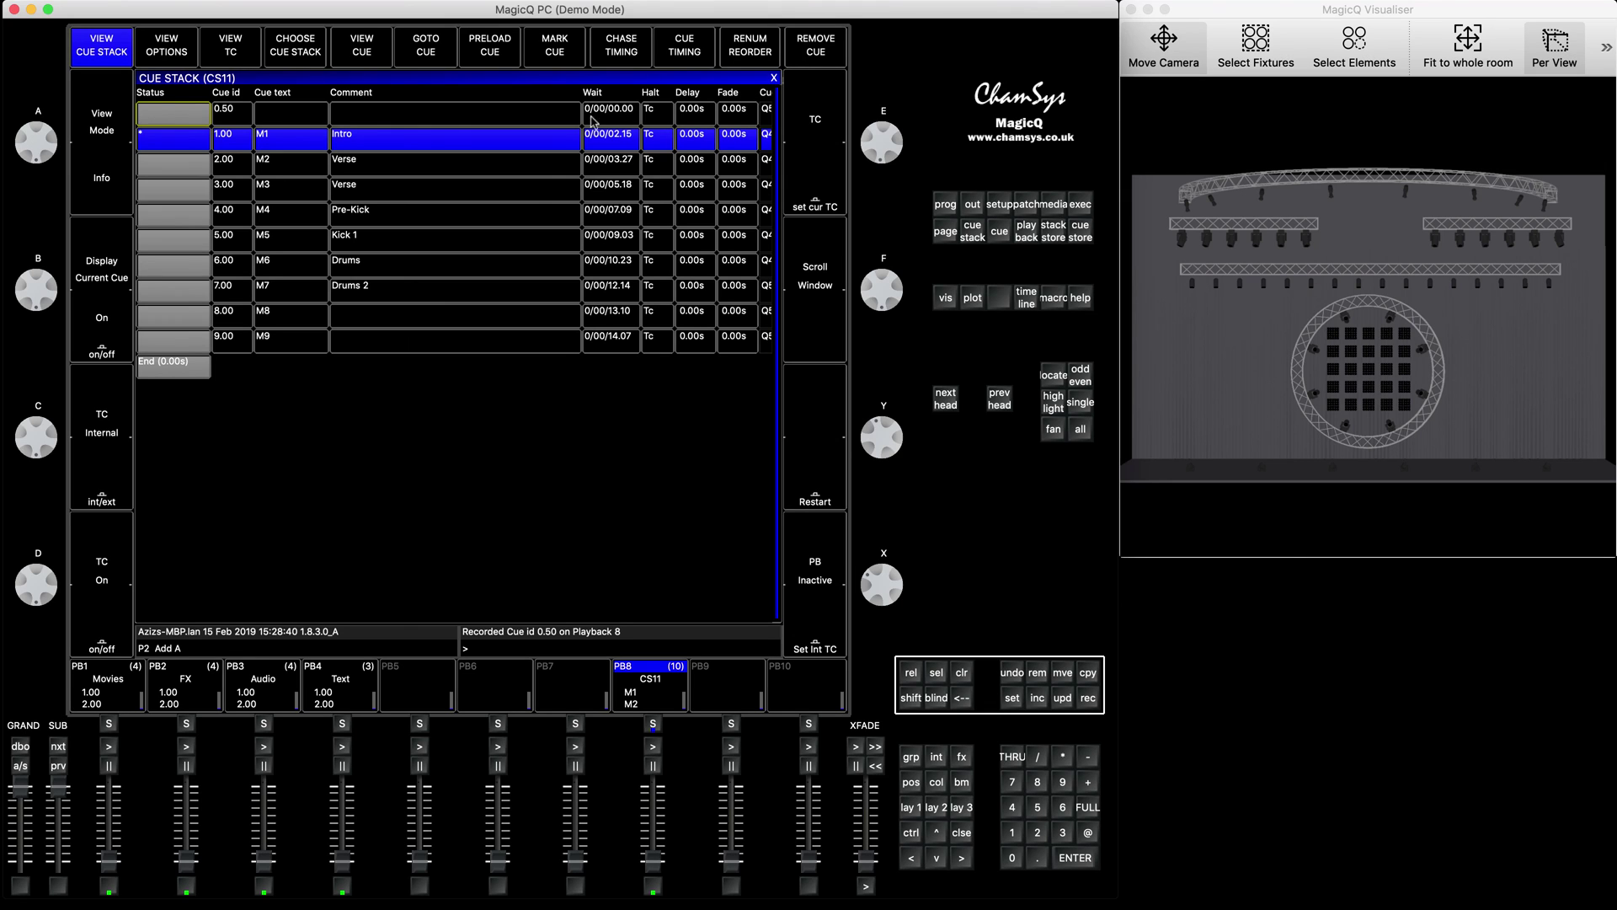
click(492, 262)
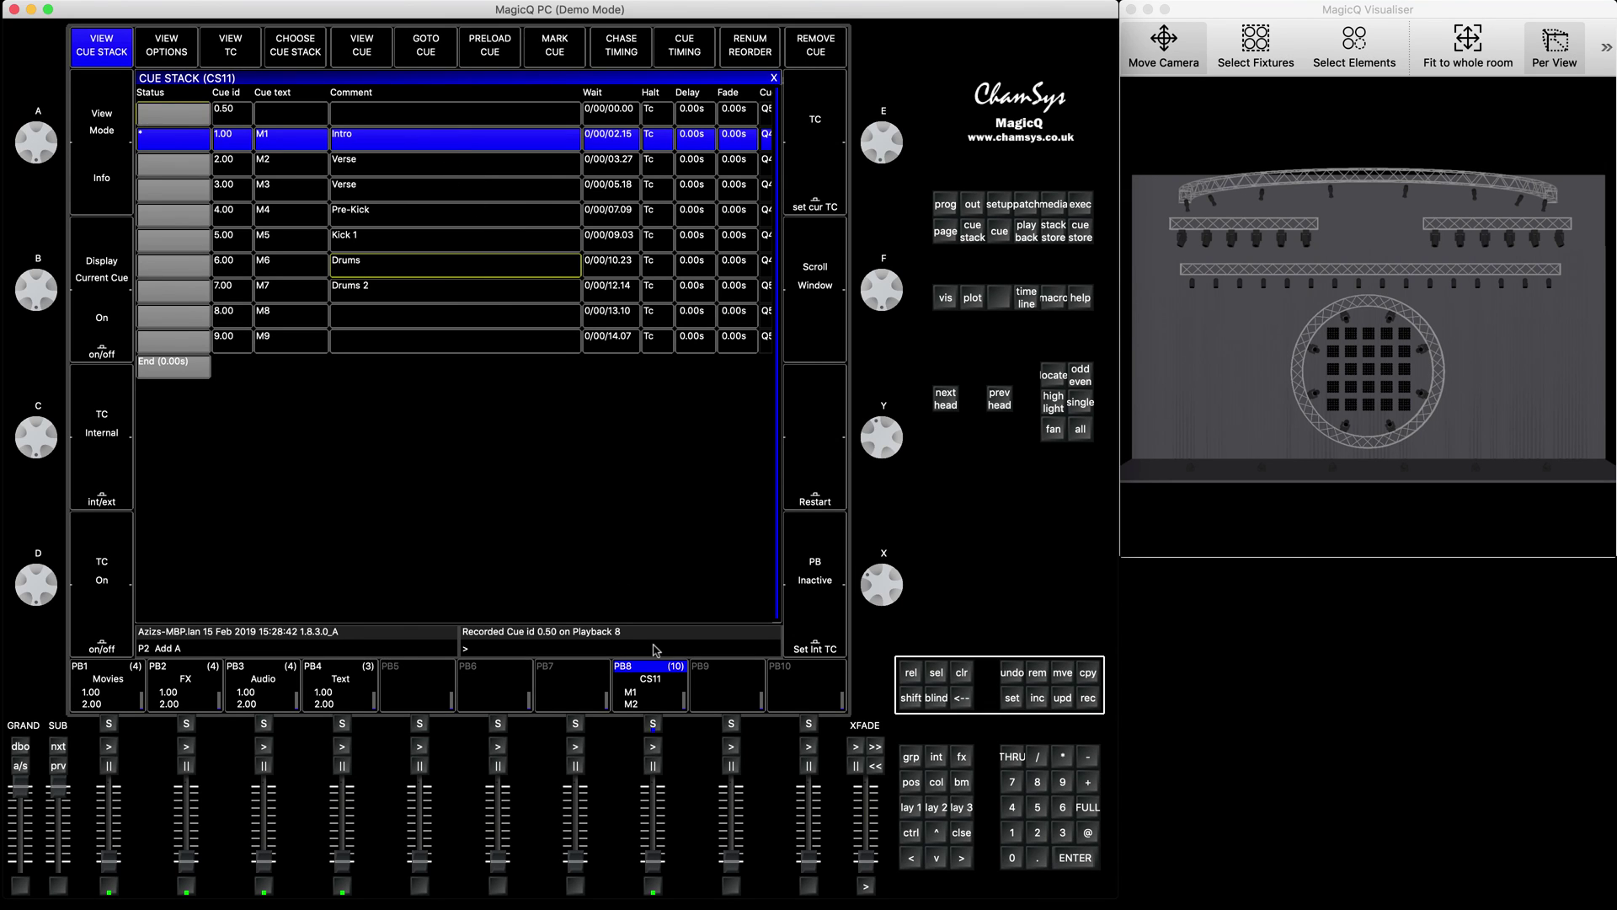
click(652, 886)
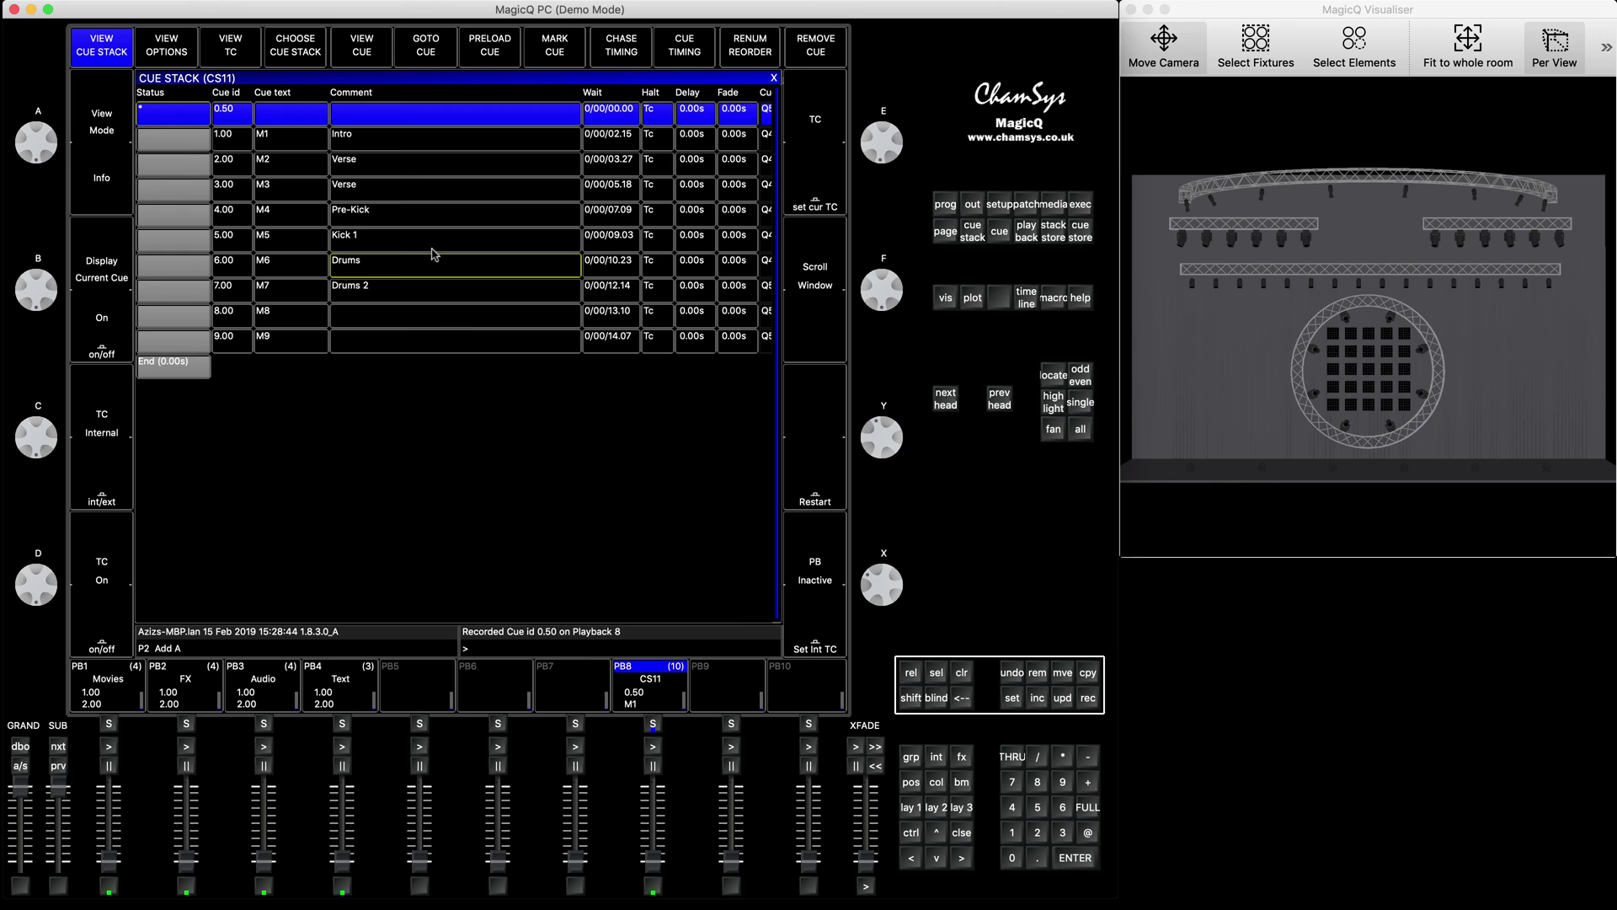